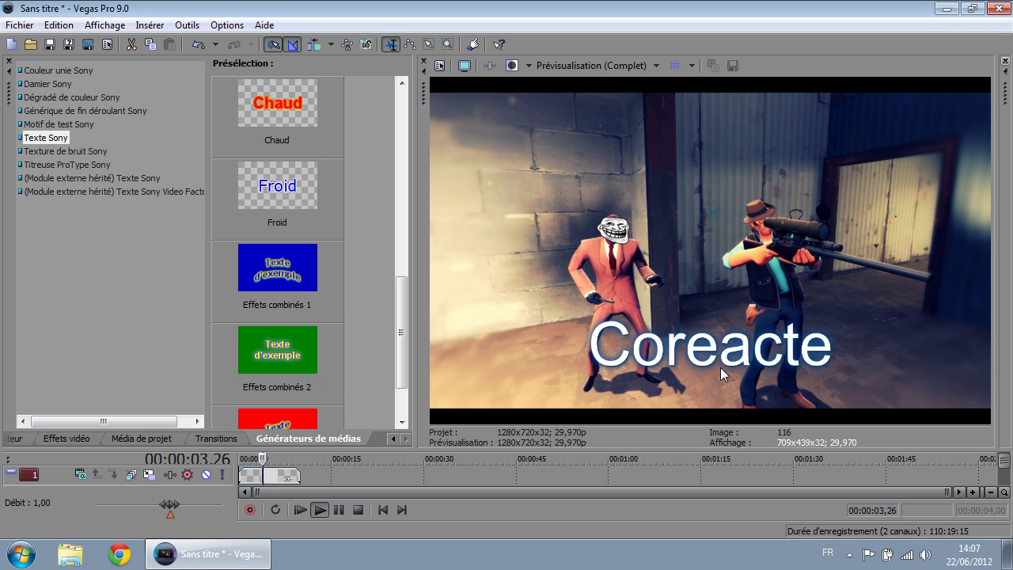
Step: Play back the existing title animation, and delete both video tracks from the timeline
key(space)
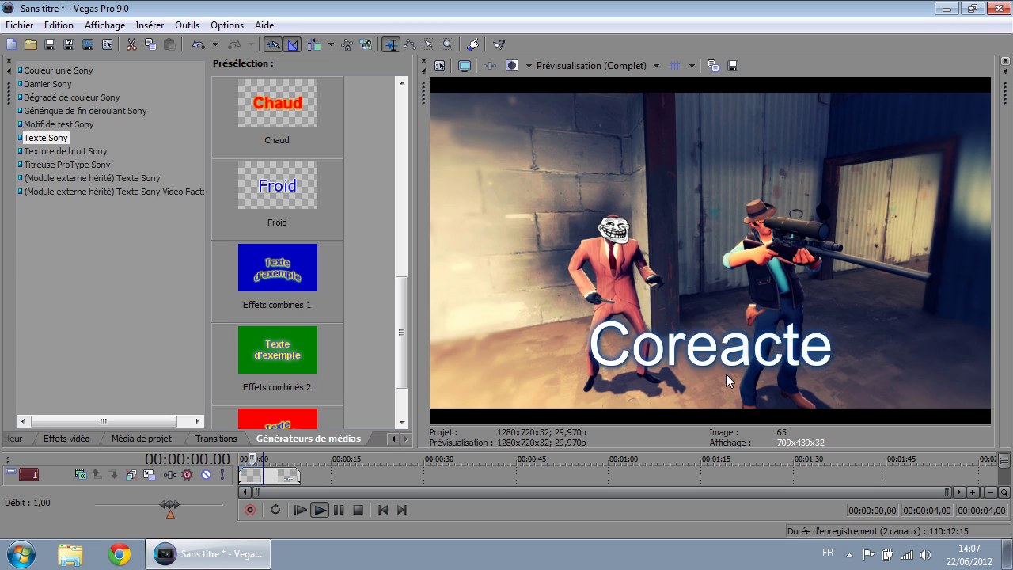
key(space)
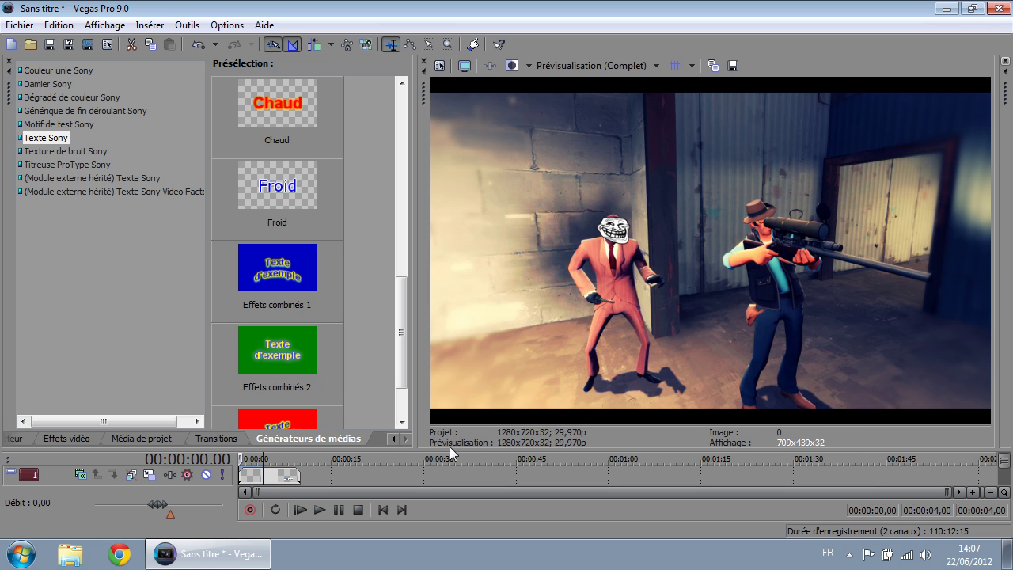
drag(452, 450, 459, 380)
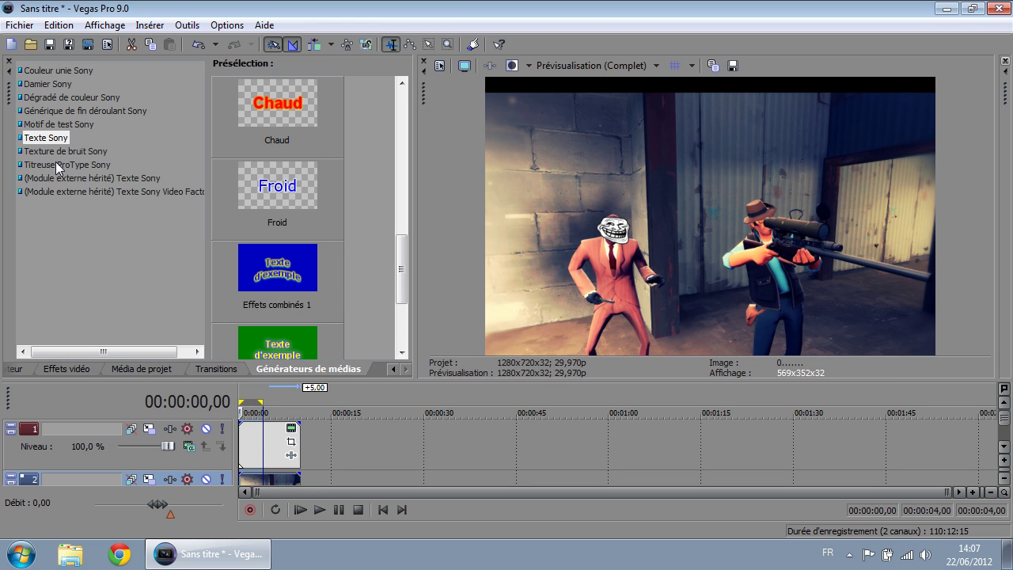
drag(321, 381, 214, 302)
click(105, 381)
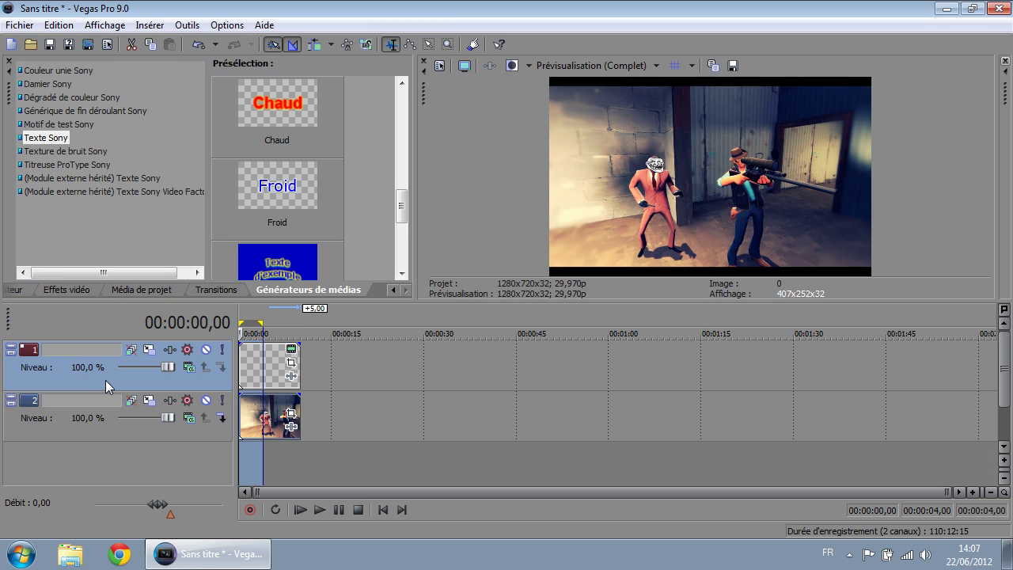
key(Delete)
key(Delete)
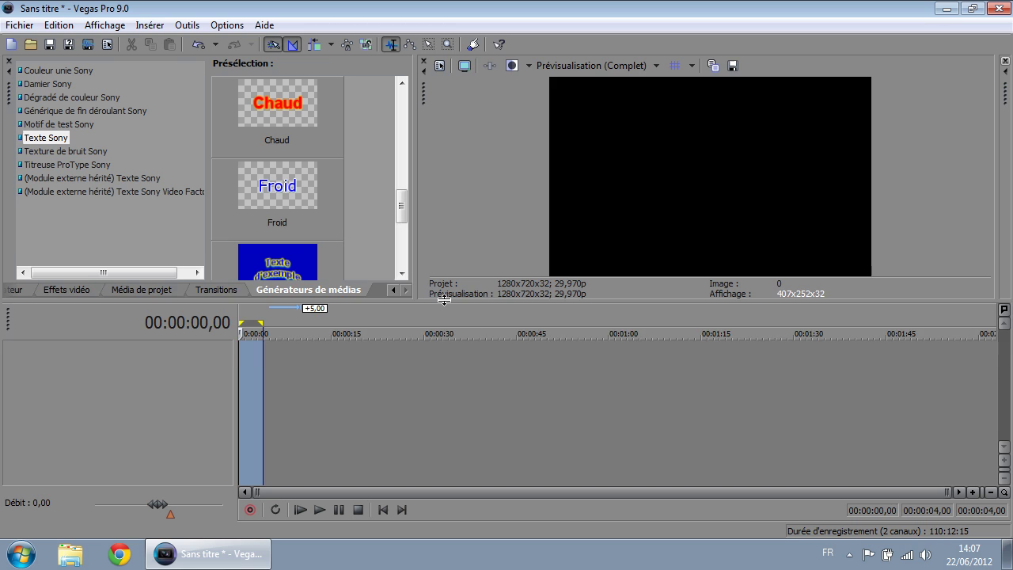
Step: Add the empty (Vide) preset of the Titreuse ProType Sony generator at the start of the timeline
drag(448, 301, 448, 348)
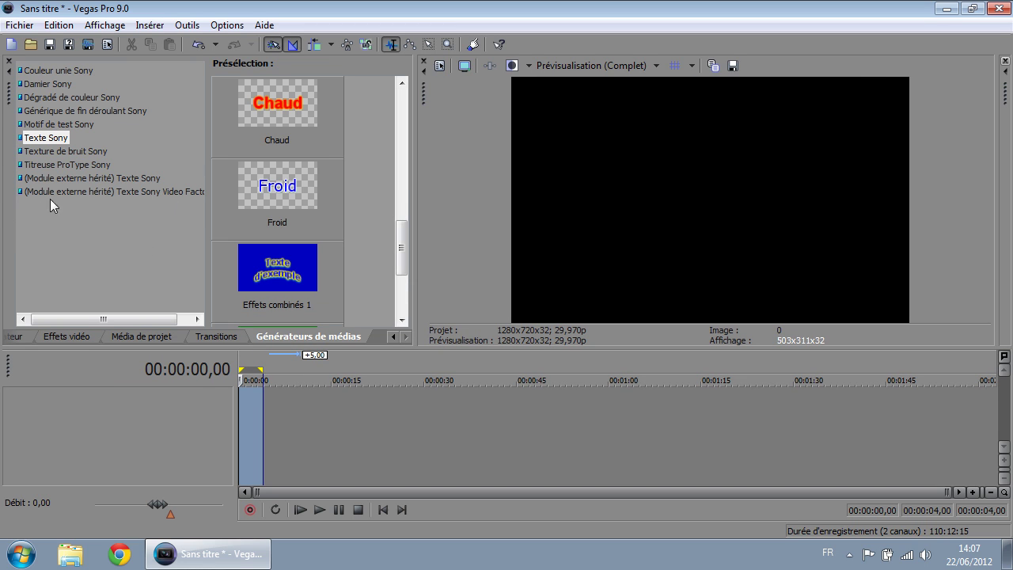
click(52, 164)
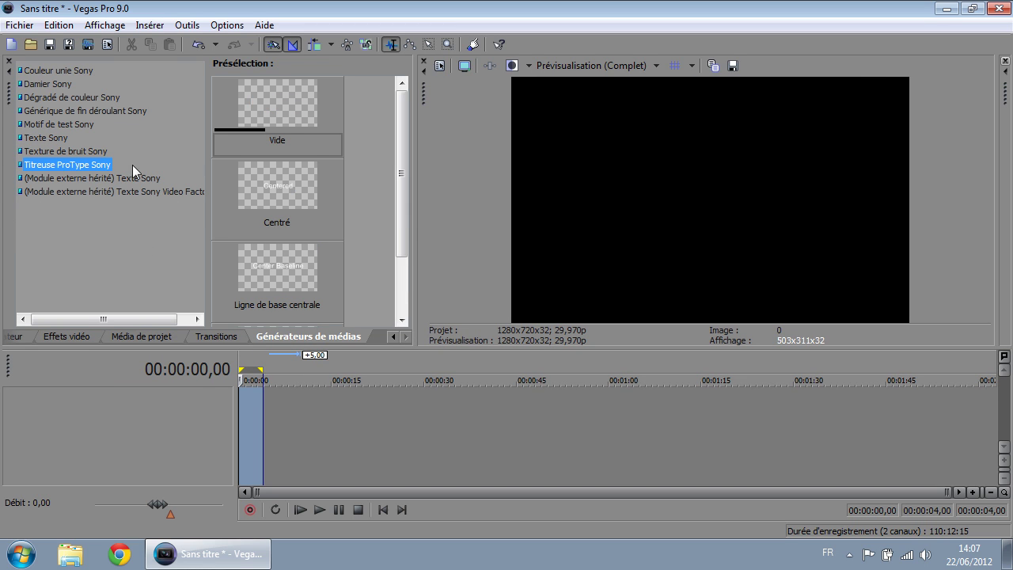
drag(266, 96, 236, 411)
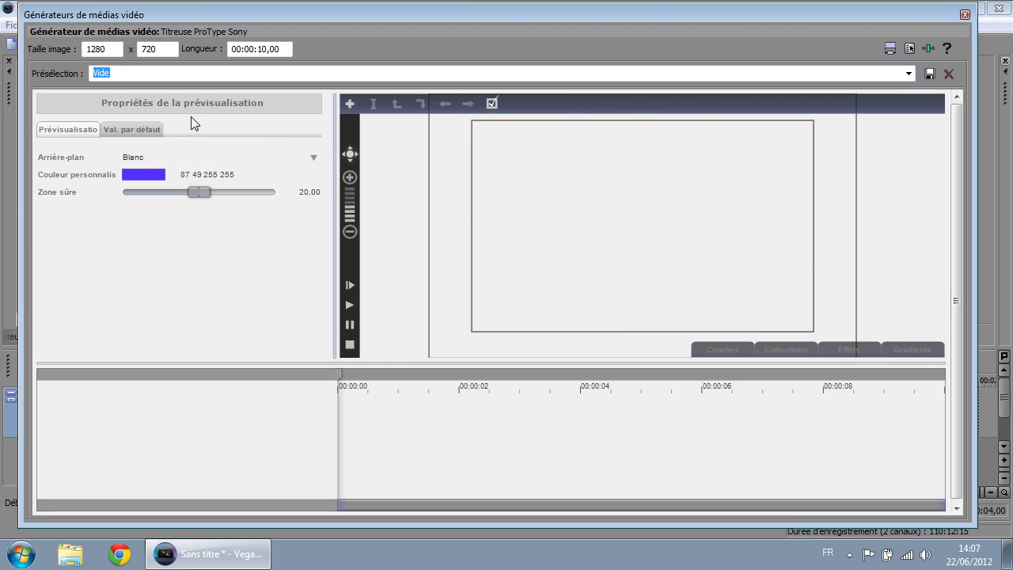
Step: Set the title editor's preview background to Noir
click(148, 156)
click(133, 157)
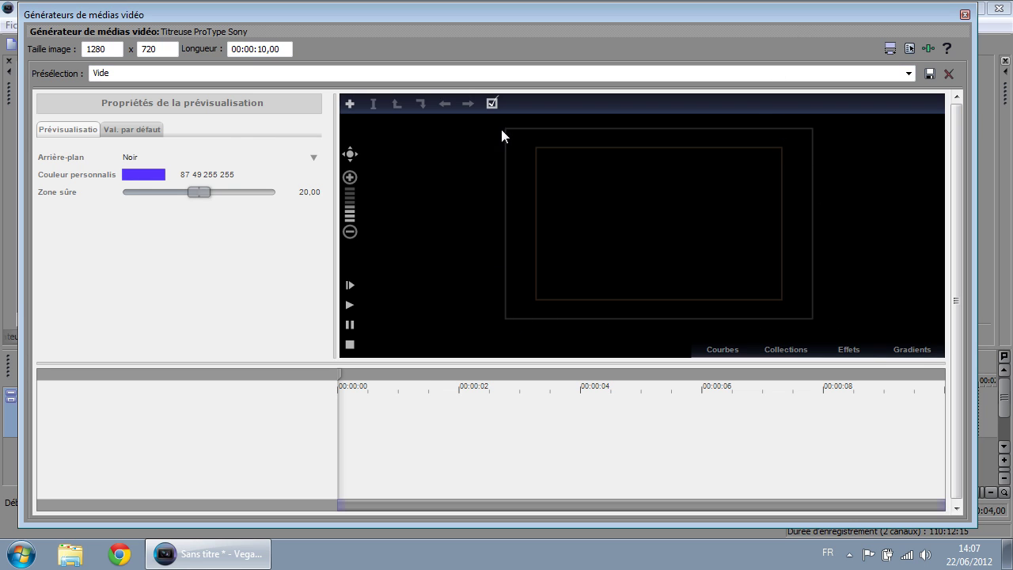
scroll(809, 151, up, 1)
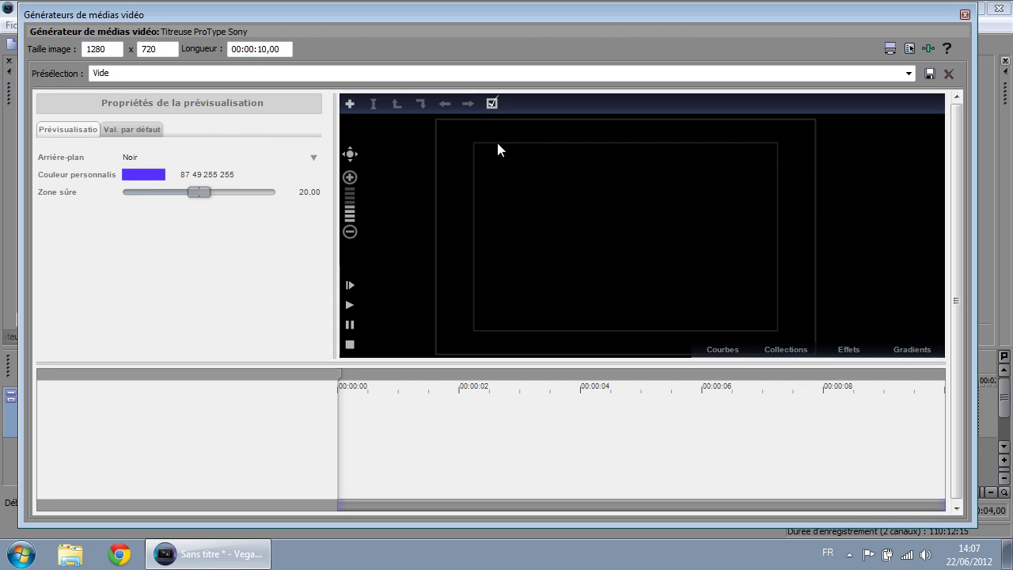
scroll(759, 189, down, 1)
Step: Try a safe zone of 12.50 in the title preview, and restore it to 20
drag(198, 193, 167, 189)
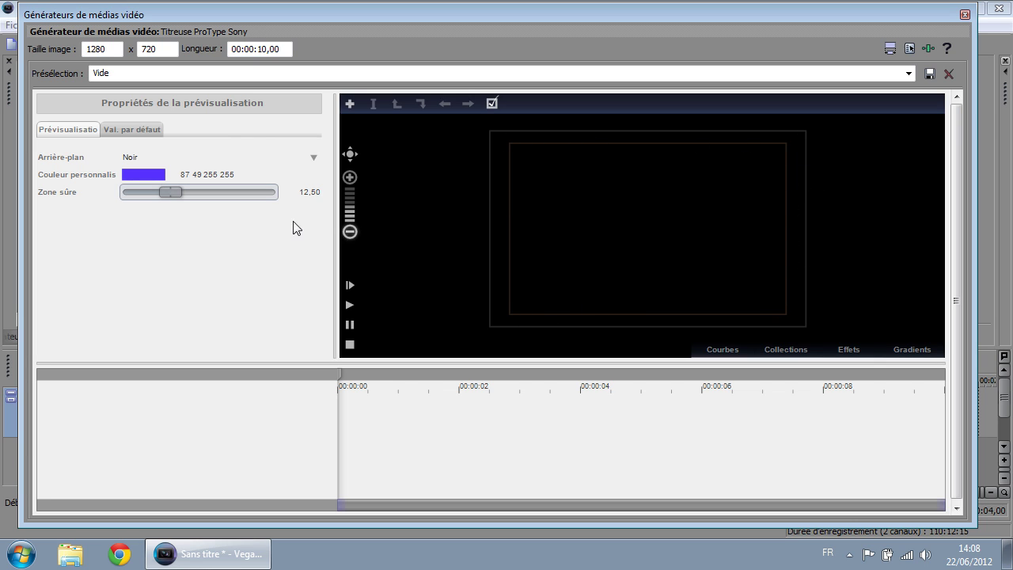
click(308, 192)
text(20)
key(Return)
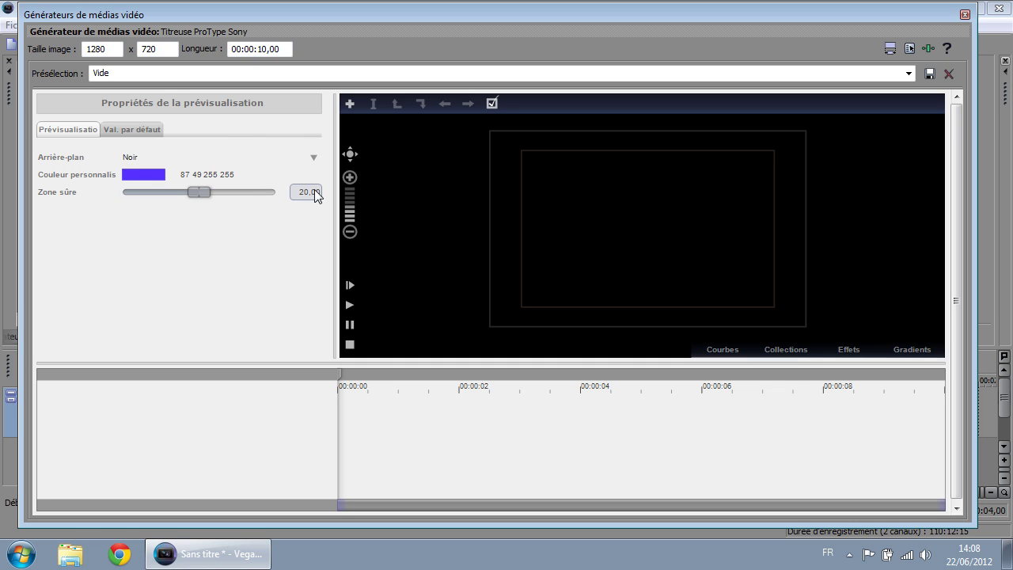
Step: Try the Blanc and Personnaliser preview backgrounds, and return the background to Noir
click(150, 158)
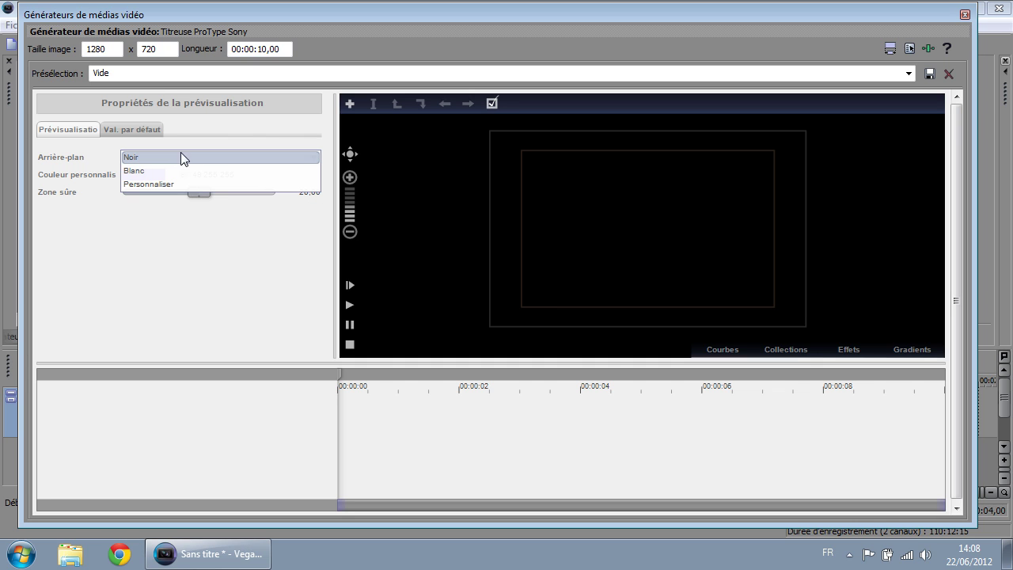
click(164, 171)
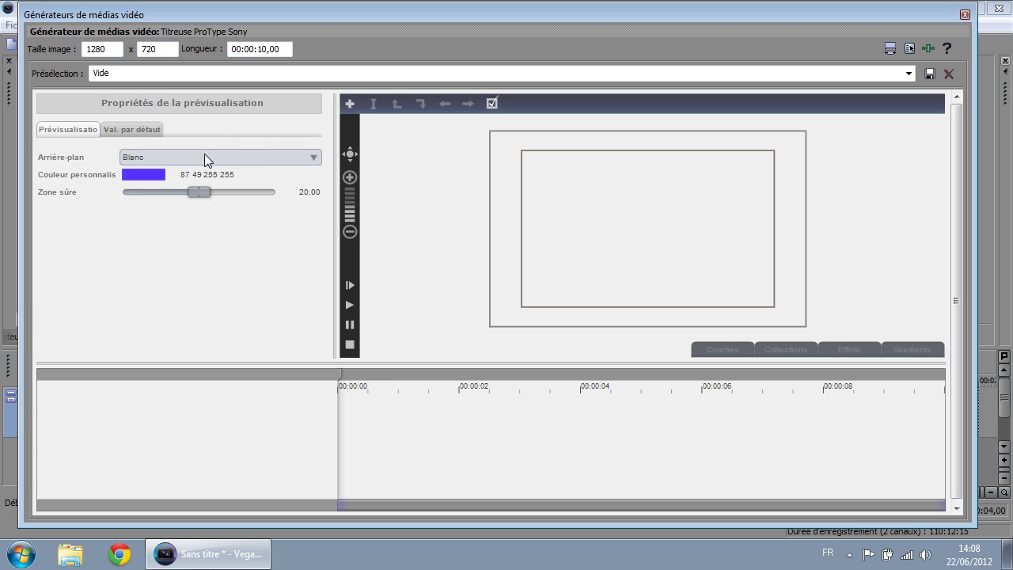
click(166, 159)
click(160, 181)
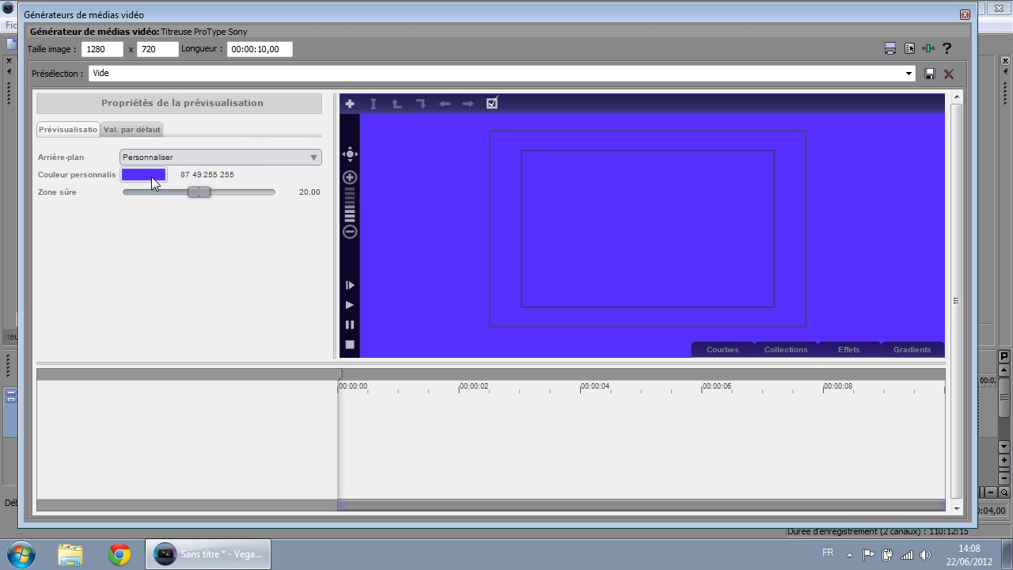
click(171, 157)
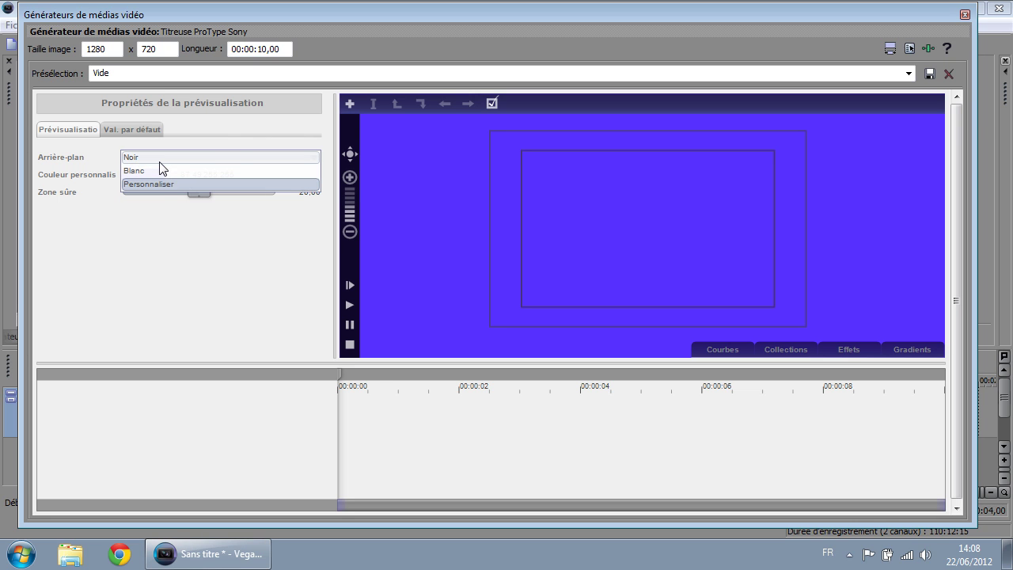
click(159, 161)
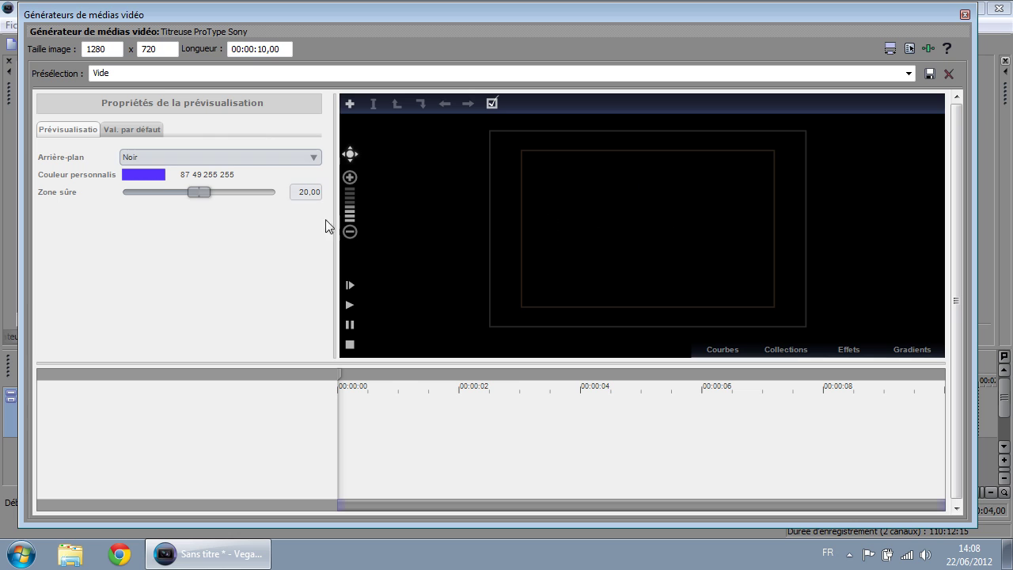
Step: Examine the empty preview frame and its safe zone at different zoom levels and positions
click(350, 178)
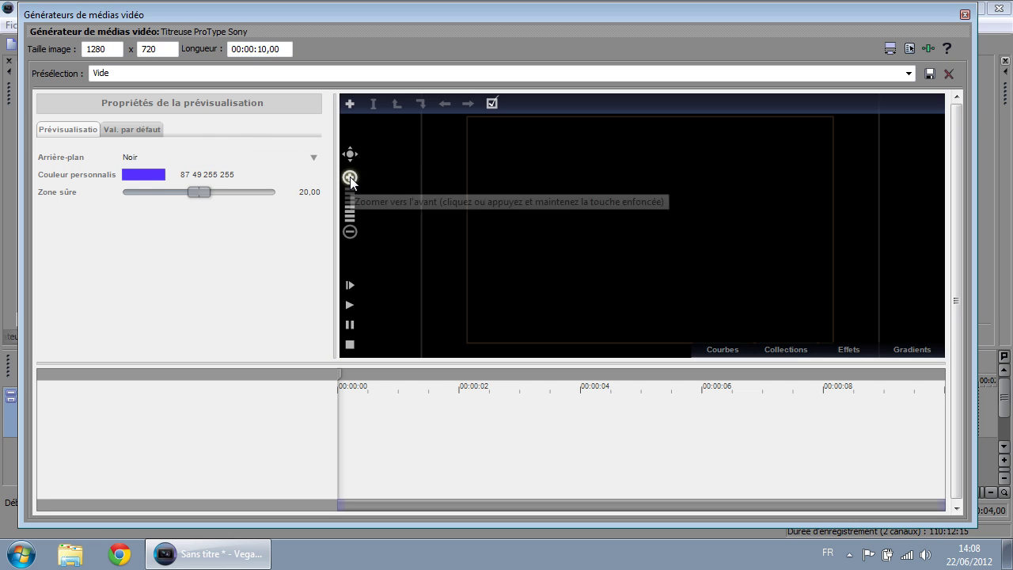
click(350, 232)
mouse_move(350, 154)
mouse_down()
mouse_move(364, 172)
mouse_move(337, 136)
mouse_move(340, 149)
mouse_up()
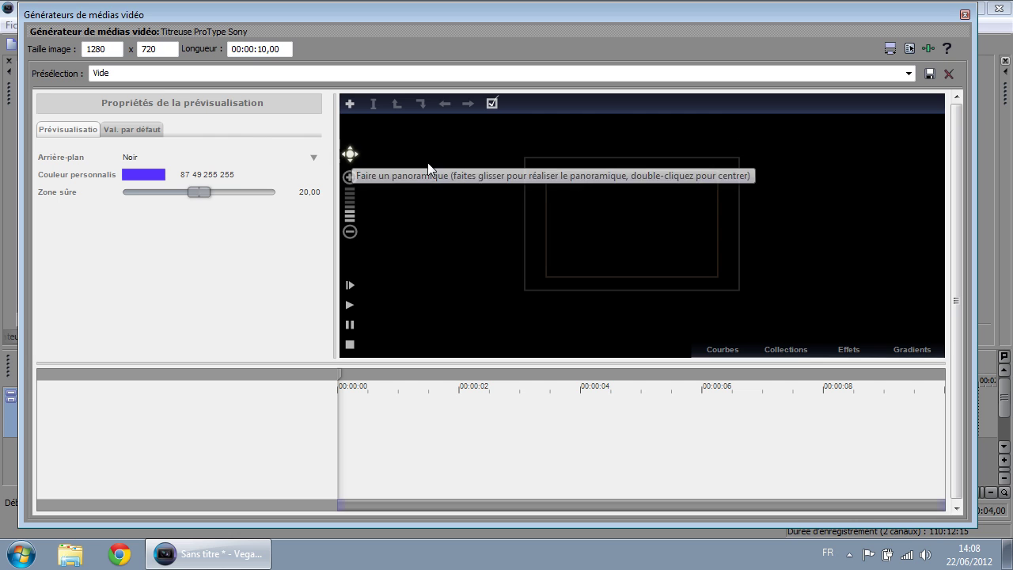
scroll(642, 205, down, 2)
scroll(639, 206, up, 2)
scroll(638, 208, up, 1)
scroll(624, 222, down, 3)
drag(635, 201, 609, 226)
scroll(606, 229, up, 2)
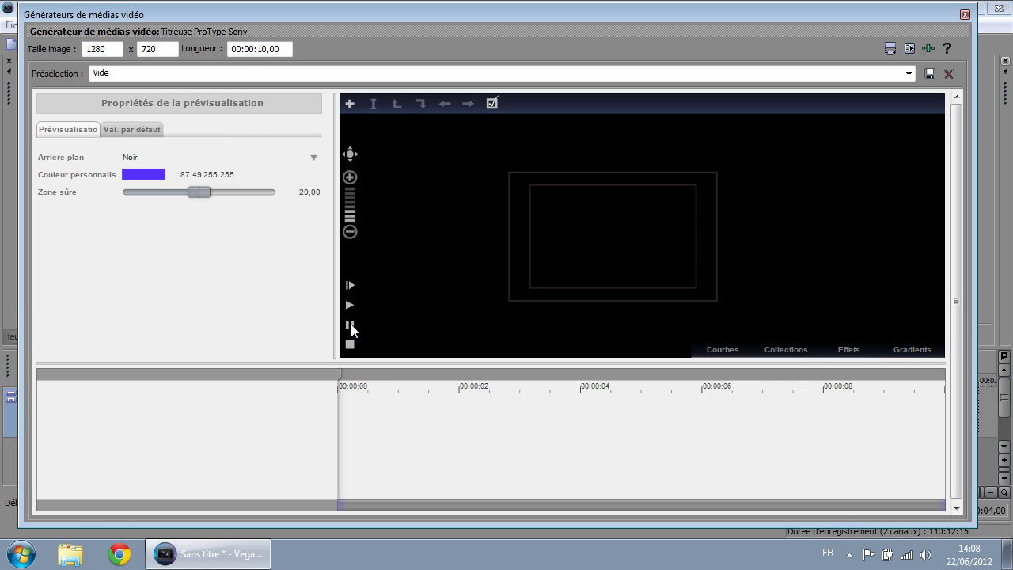
scroll(610, 236, down, 2)
scroll(605, 239, up, 1)
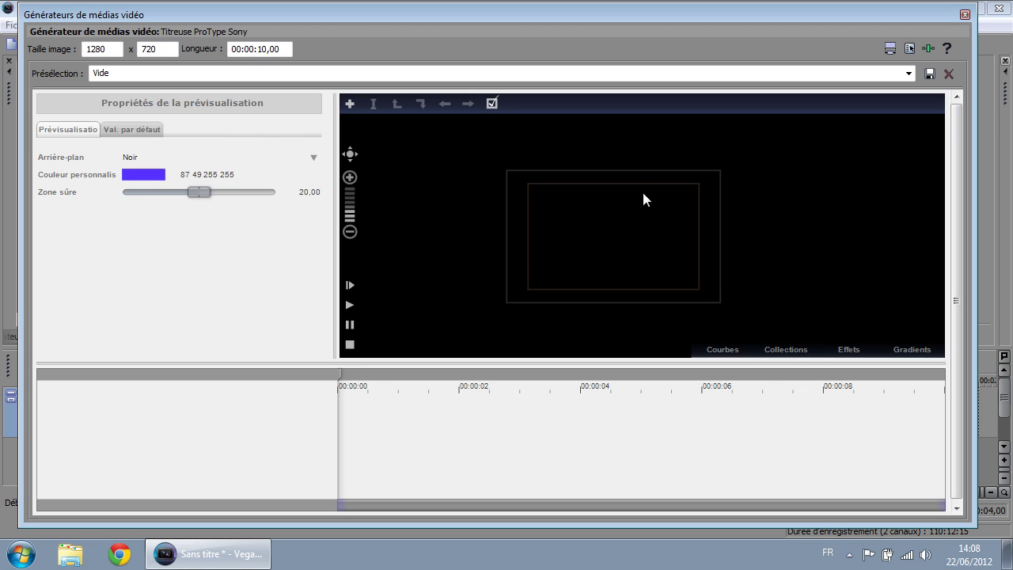
scroll(616, 231, up, 2)
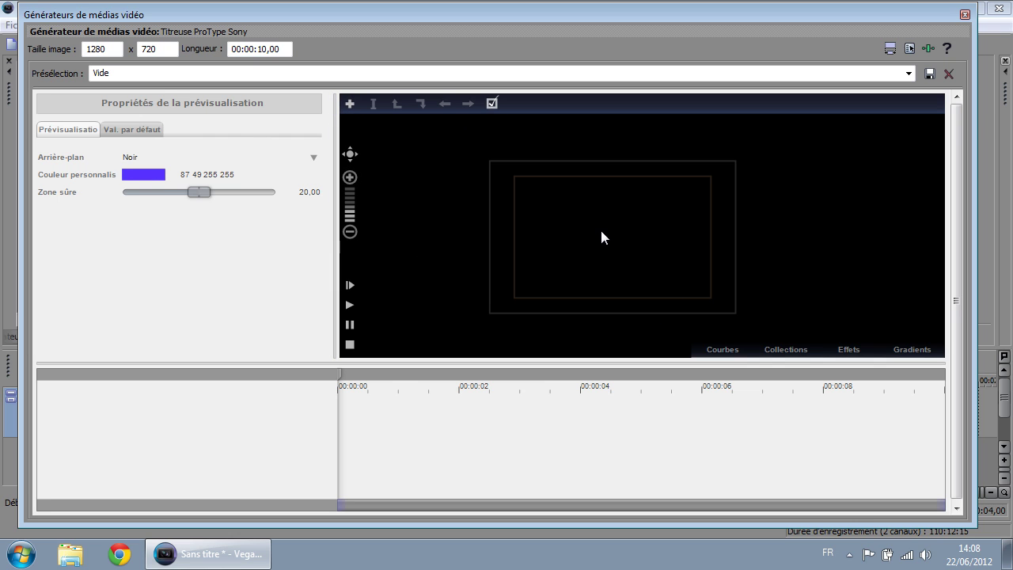
Step: Add a text block reading "Coreacte" and set its font size to about 4.19
click(350, 105)
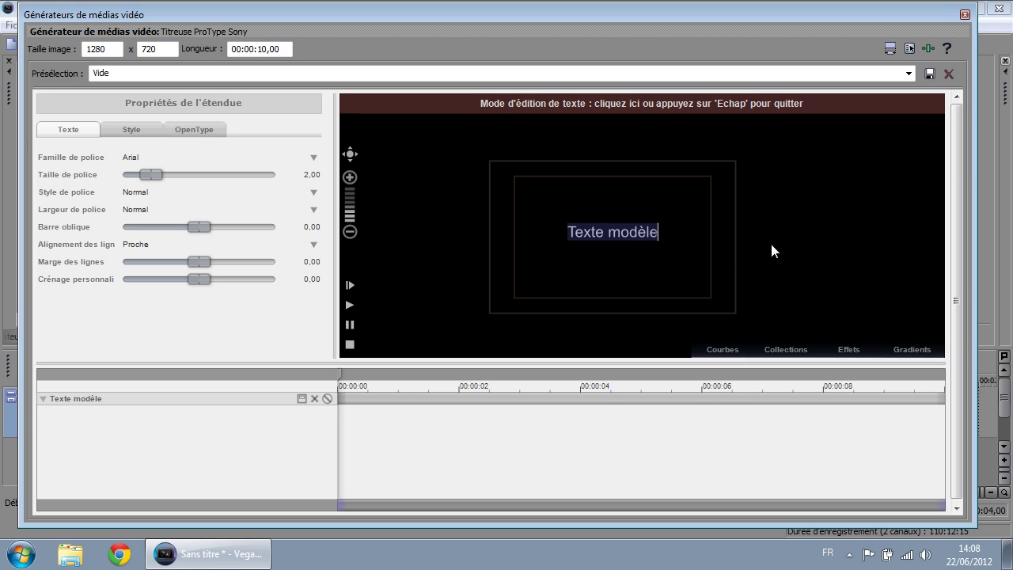
text(Coreacte)
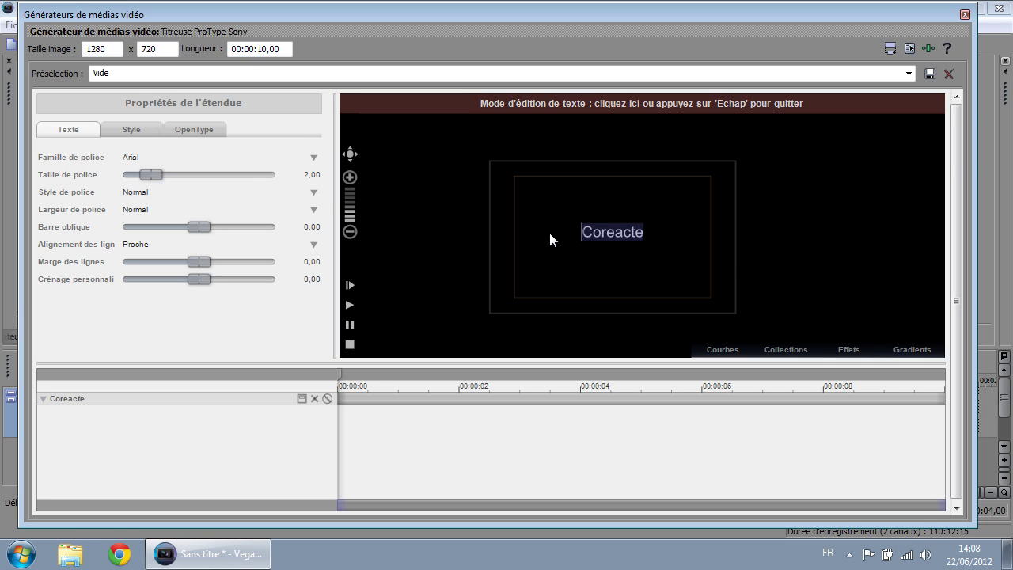
drag(159, 173, 190, 175)
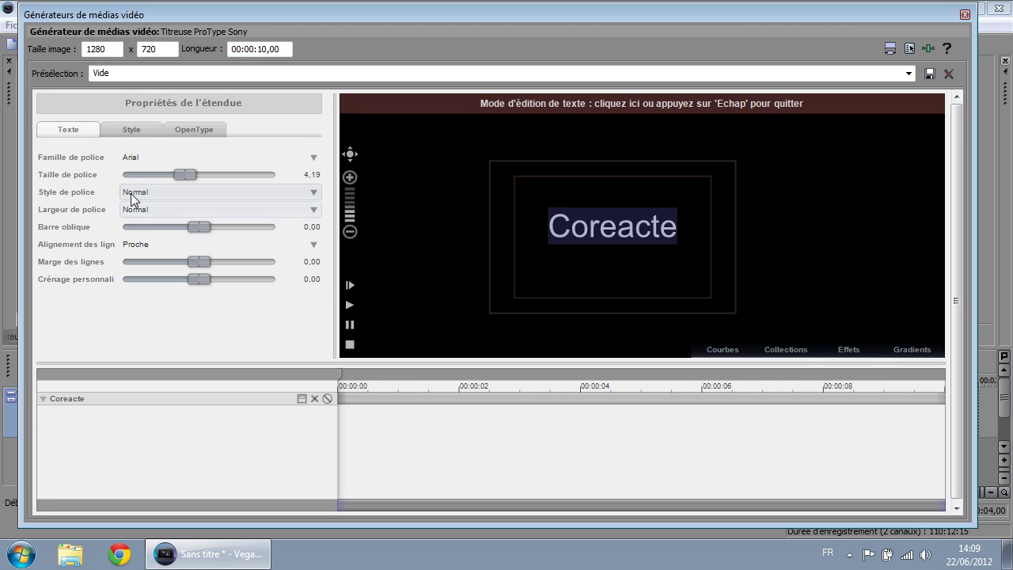
Step: Set the text's font width to Mince, with the Arial family and Normal style
click(176, 192)
click(164, 192)
click(174, 209)
click(165, 209)
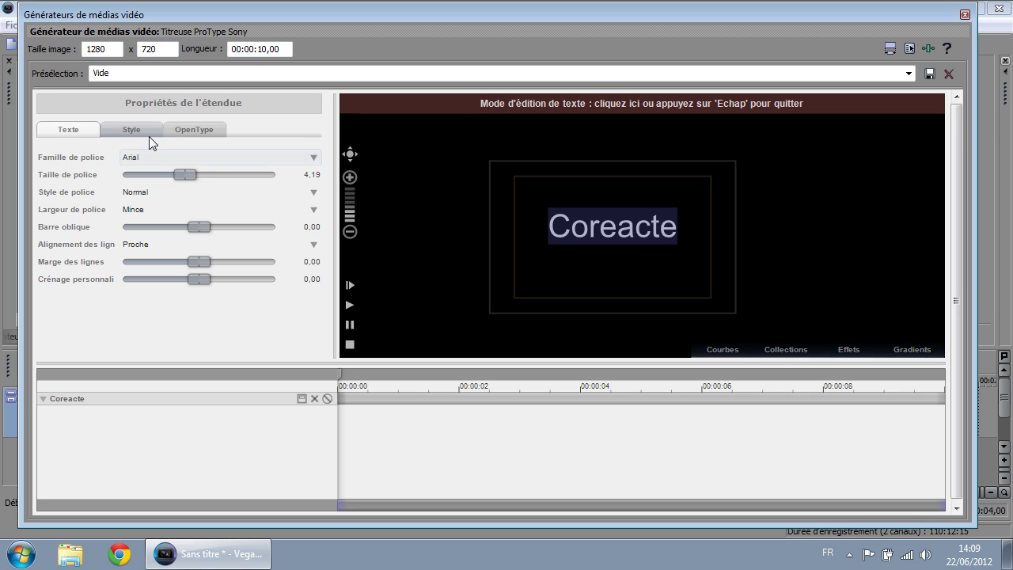
click(143, 159)
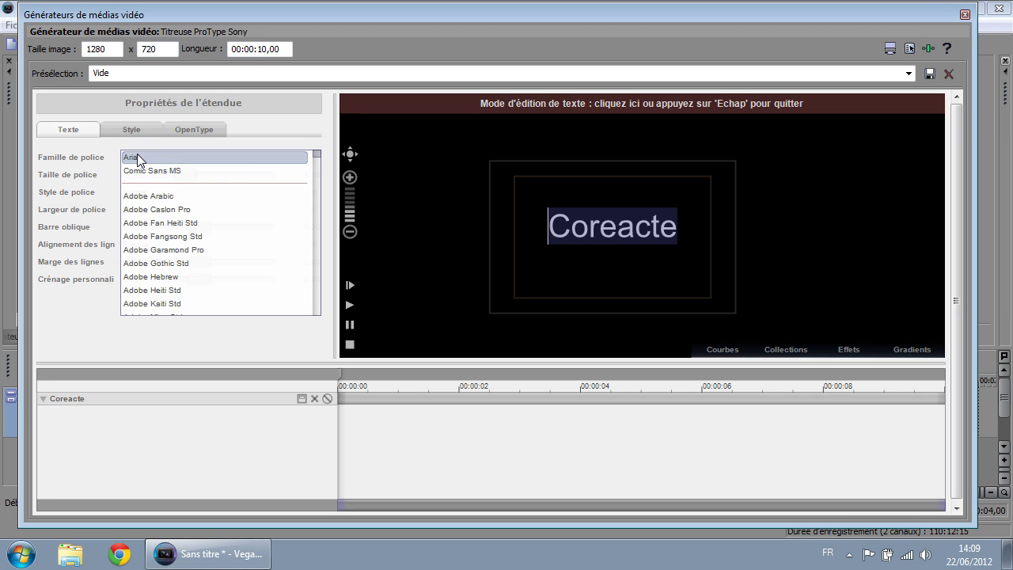
click(144, 158)
Step: Give the Coreacte text a stroke about 4.84 wide, coloured red with RGB 255, 0, 0
click(131, 130)
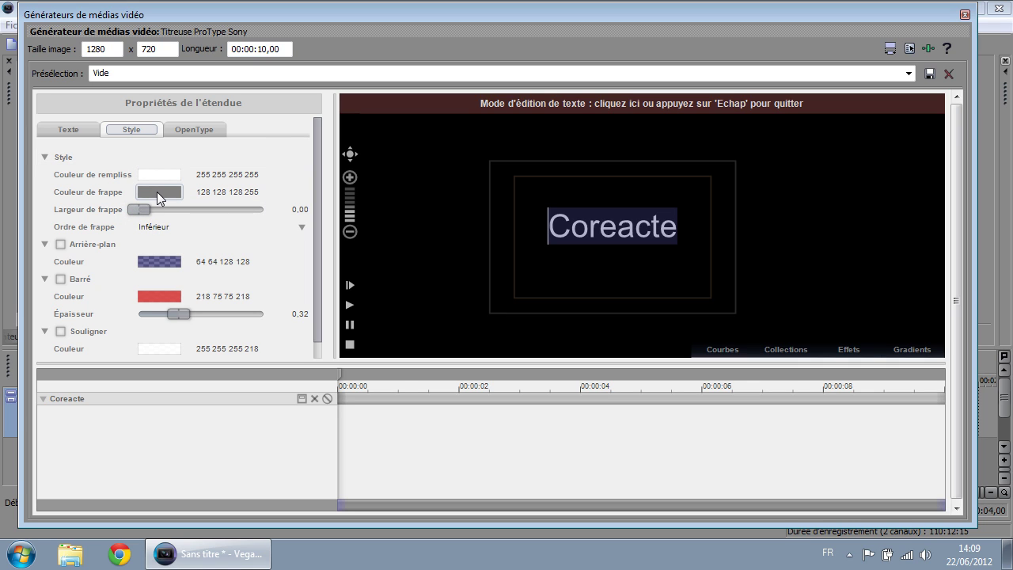
scroll(634, 220, up, 2)
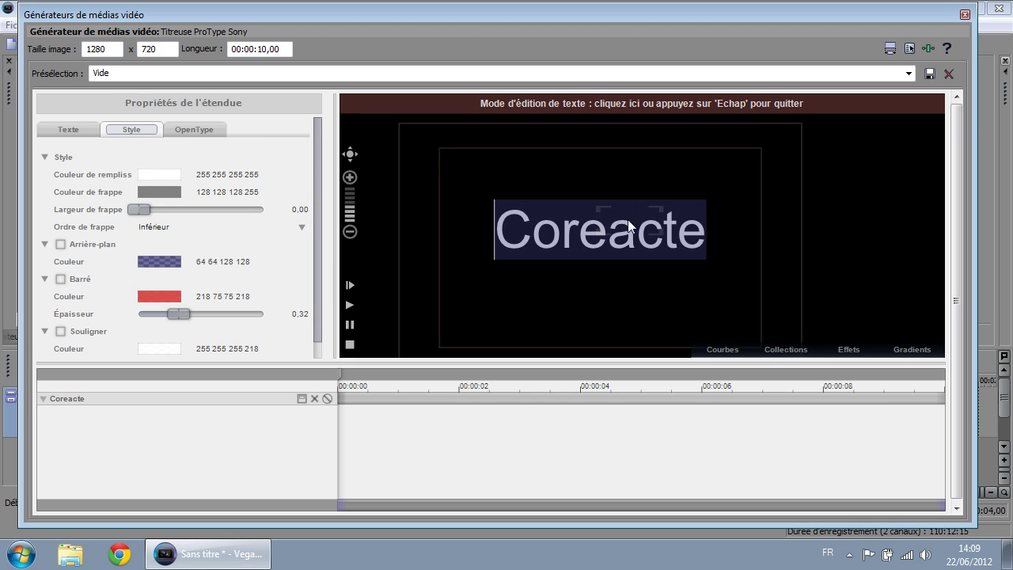
mouse_move(139, 210)
mouse_down()
mouse_move(213, 211)
mouse_move(196, 208)
mouse_up()
click(172, 193)
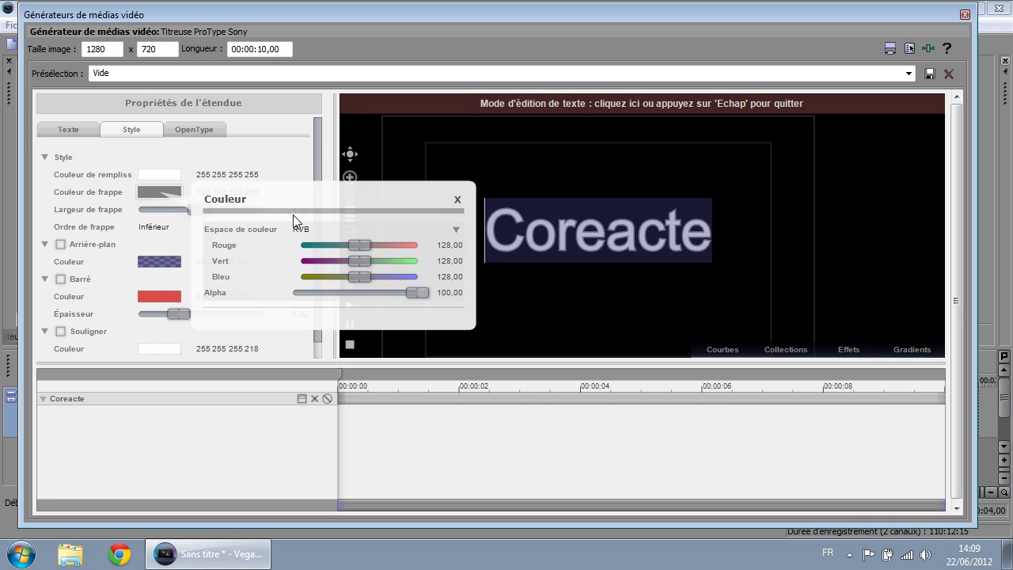
drag(358, 240, 442, 228)
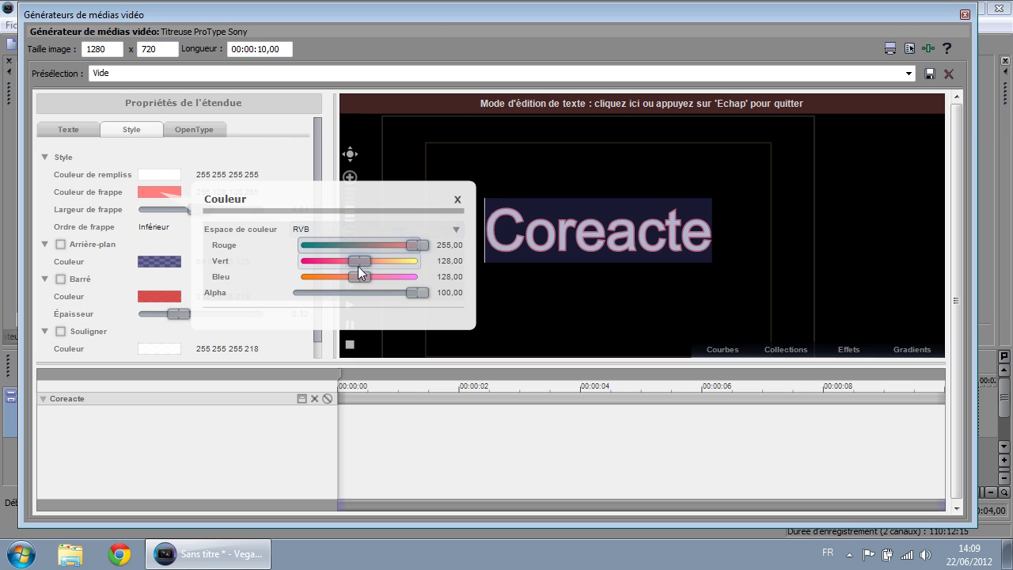
drag(368, 263, 223, 271)
drag(364, 277, 298, 277)
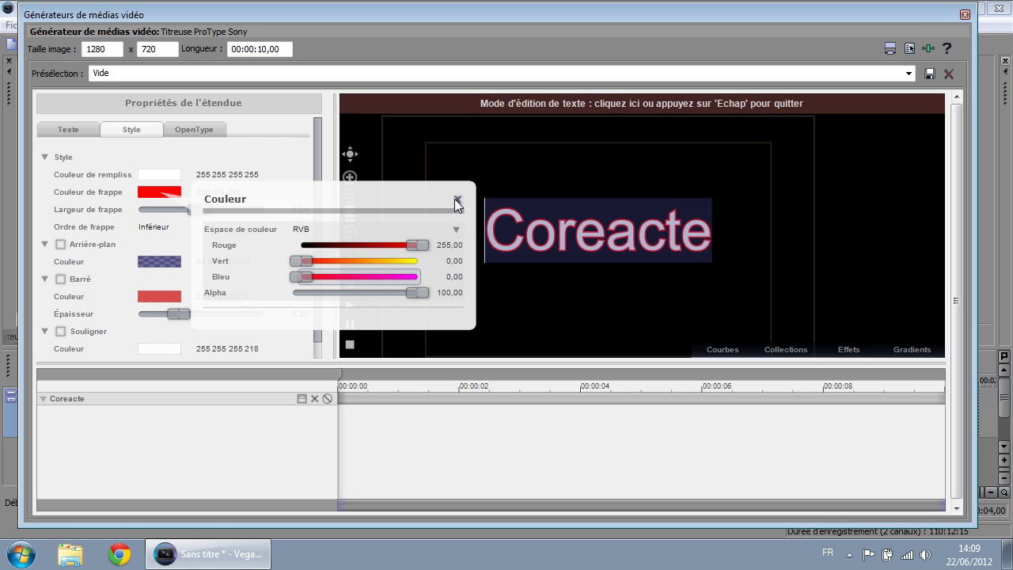
click(457, 199)
click(554, 270)
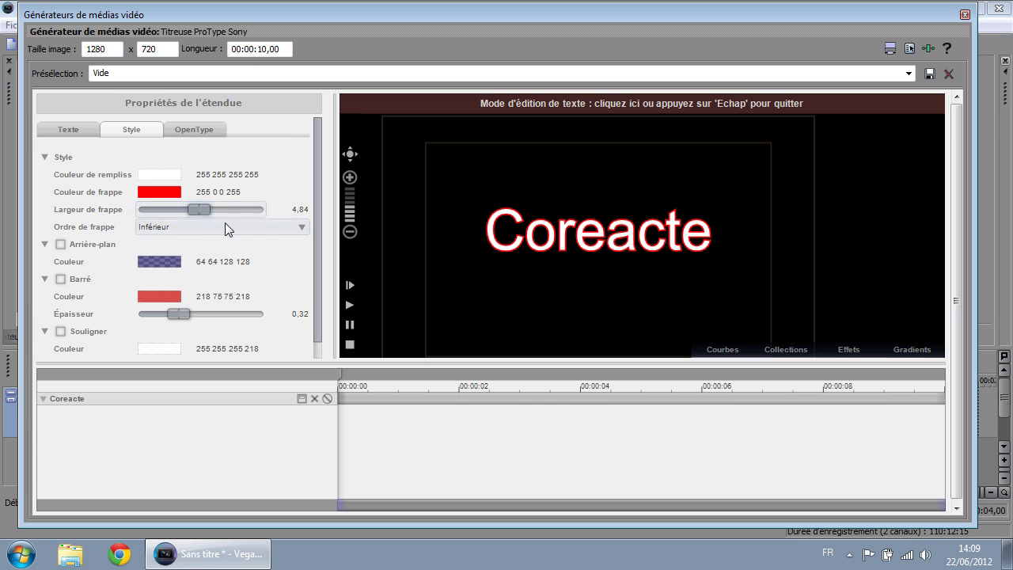
Step: Set the stroke order of the Coreacte text to Supérieur
click(183, 227)
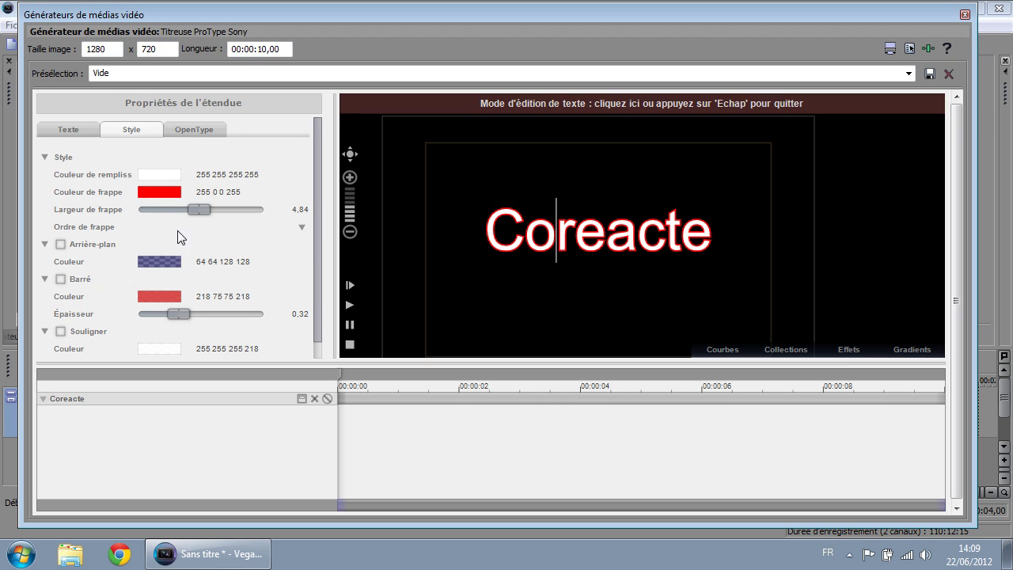
click(170, 225)
scroll(510, 218, up, 3)
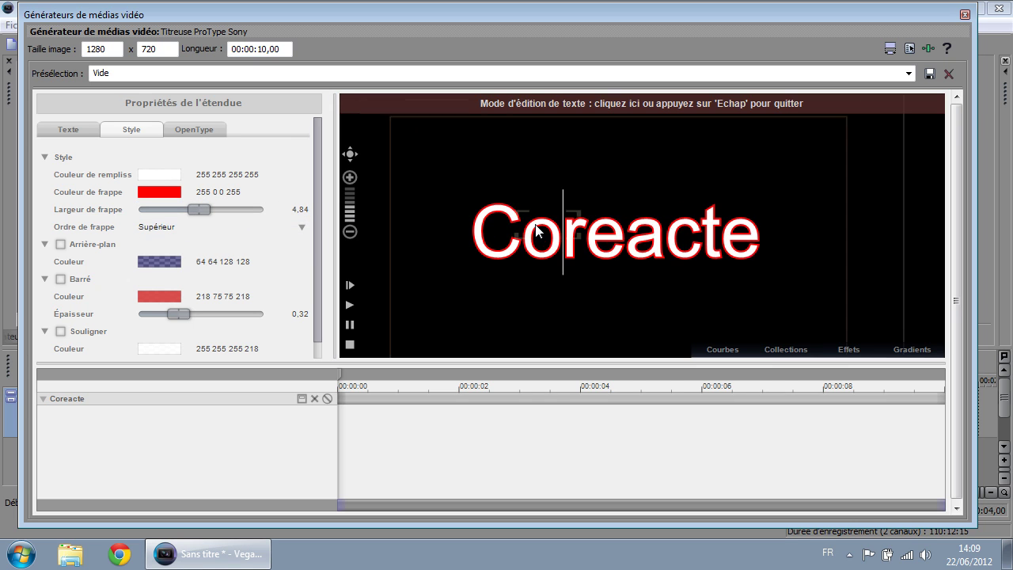
Step: Compare the Supérieur and Inférieur stroke orders on the whole Coreacte text, leaving it on Inférieur
click(176, 228)
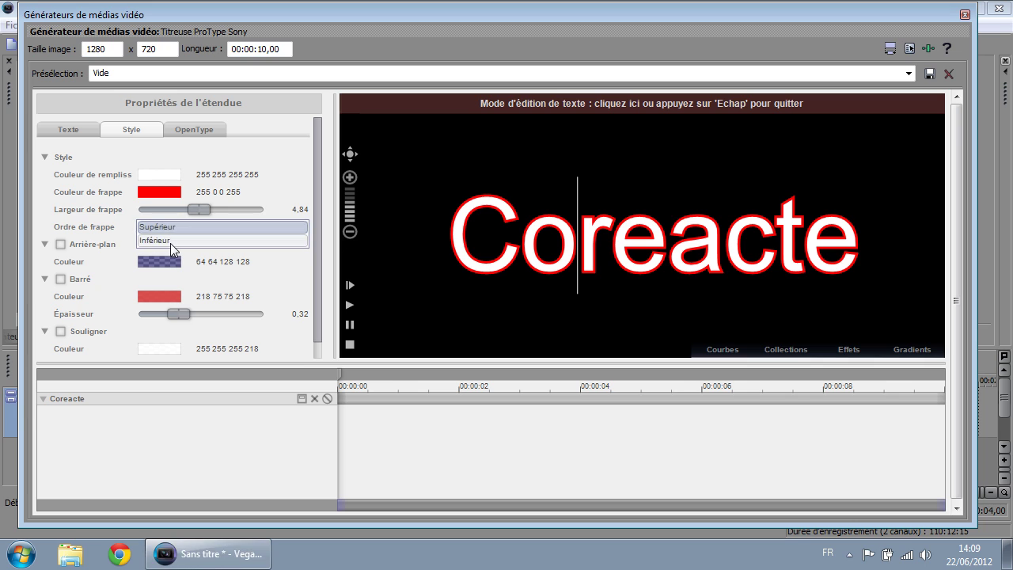
click(171, 243)
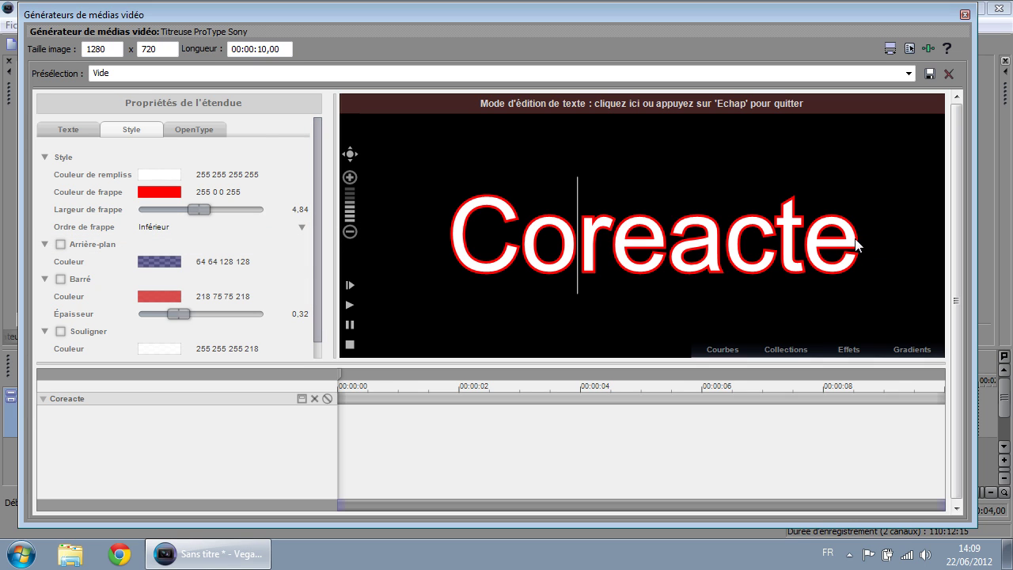
drag(857, 242, 249, 242)
click(189, 227)
click(177, 226)
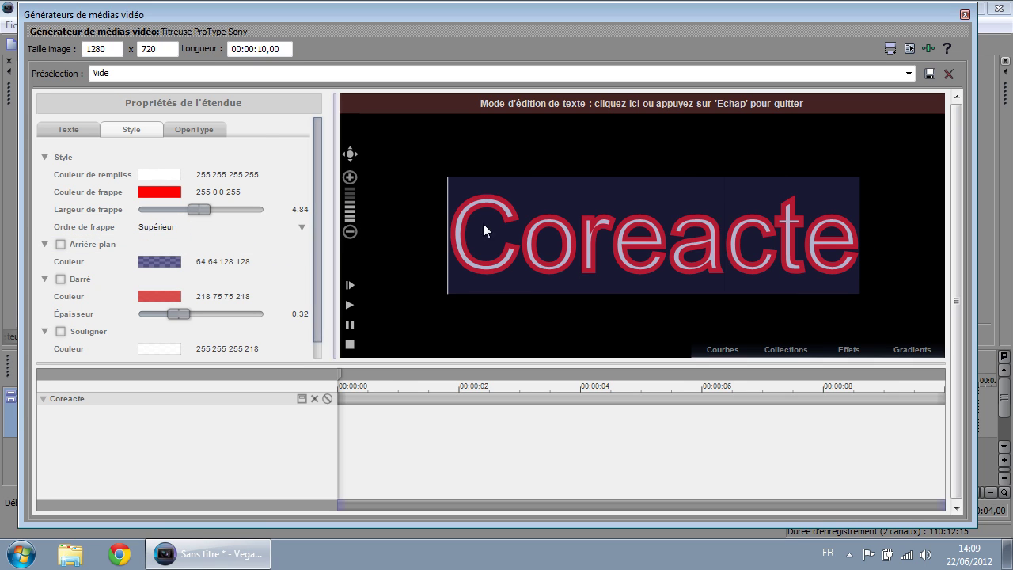
click(164, 226)
click(168, 240)
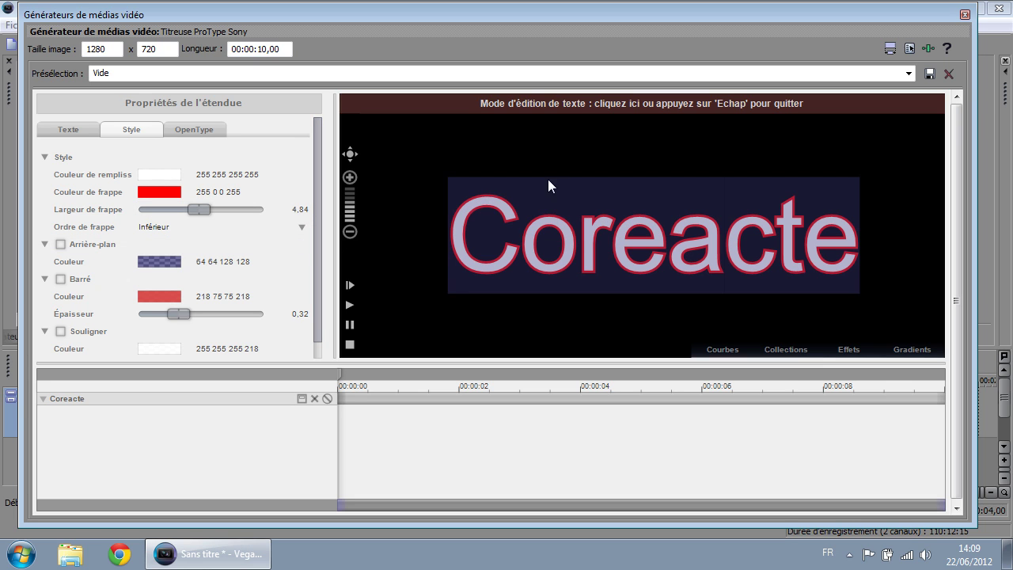
scroll(598, 211, down, 2)
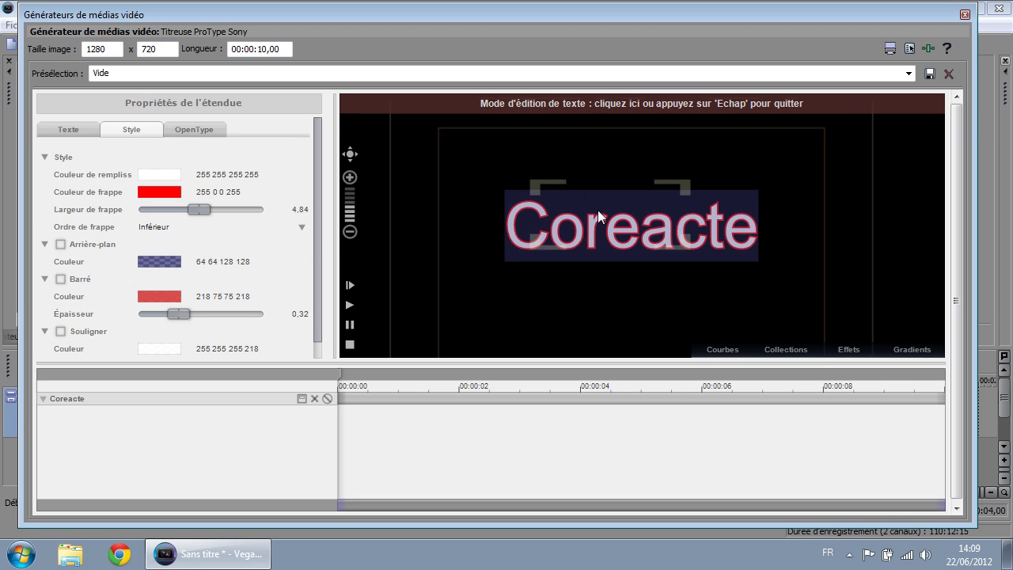
Step: Switch the background, strikethrough and underline options of the Coreacte text on and off again, and review its font settings
click(61, 244)
click(61, 245)
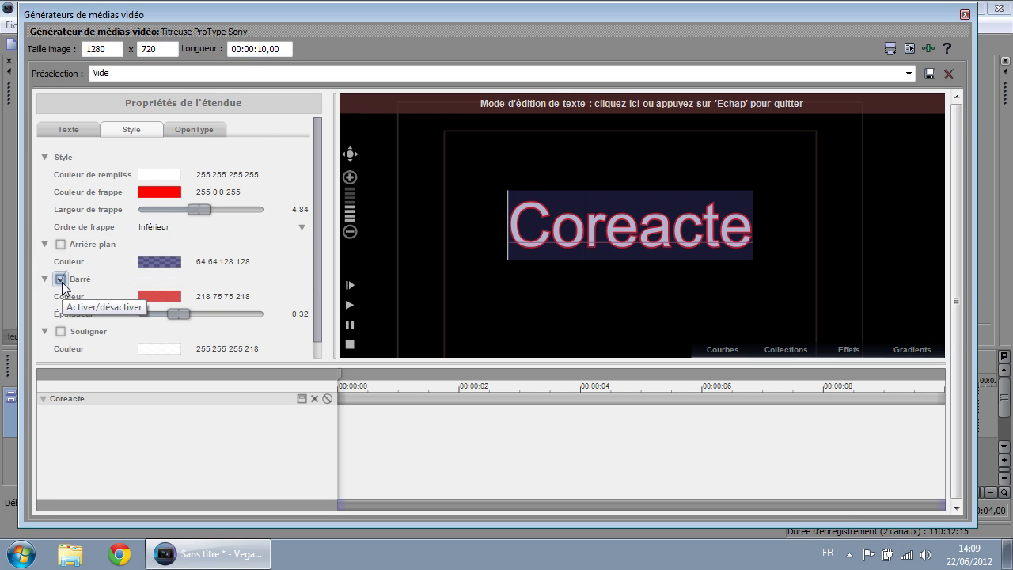
click(61, 330)
click(61, 331)
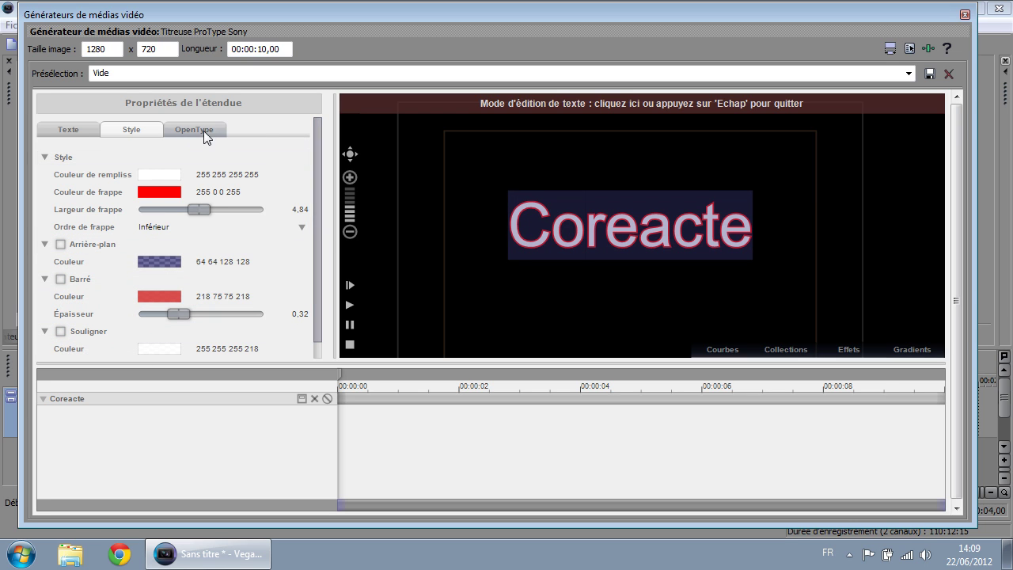
click(70, 129)
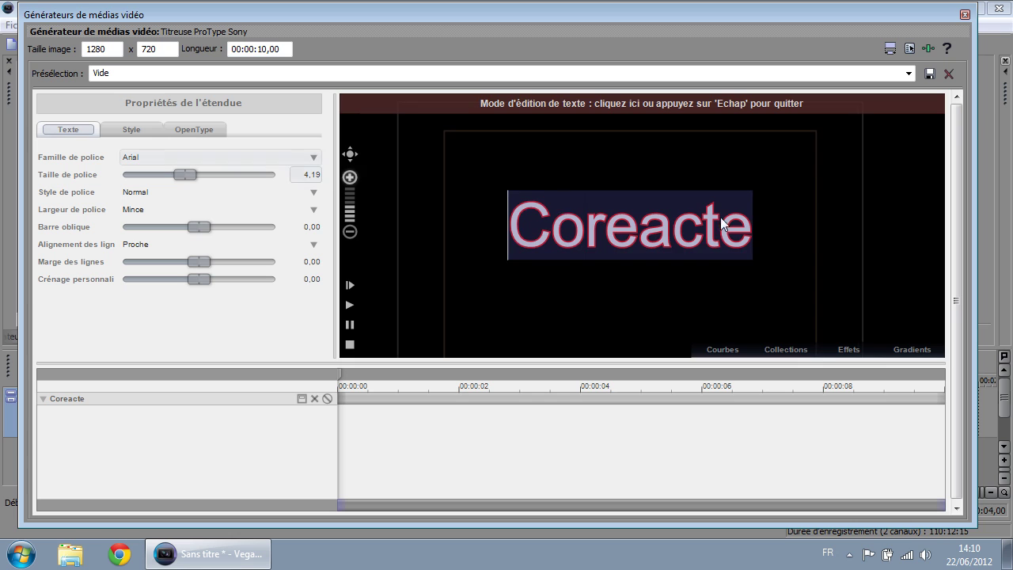
scroll(563, 197, down, 2)
Step: Set the stroke width of the Coreacte text to 0
click(144, 129)
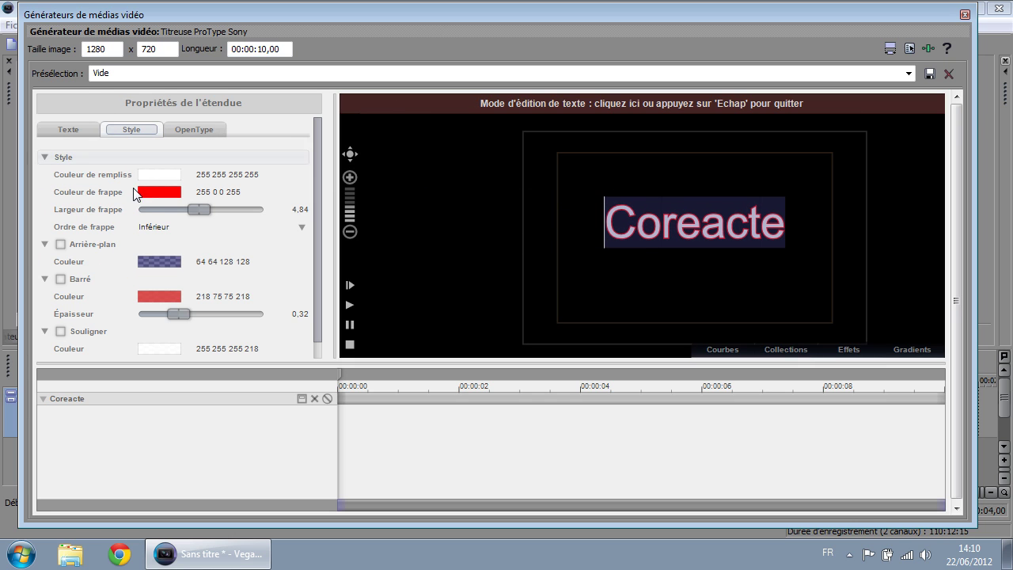
drag(198, 209, 25, 206)
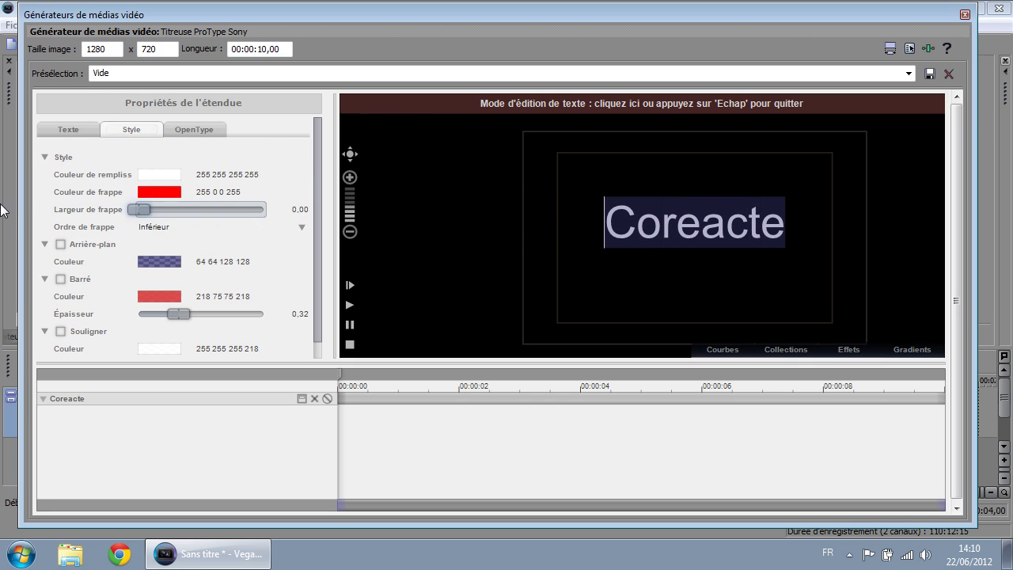
click(64, 127)
scroll(740, 210, up, 3)
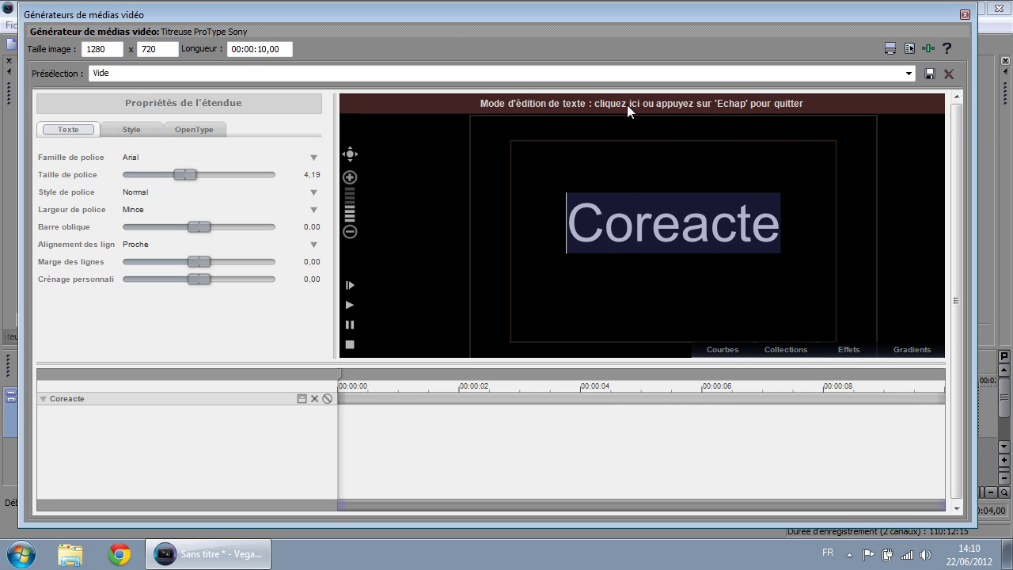
Step: Leave text editing and delete the Coreacte text block
click(737, 198)
key(Escape)
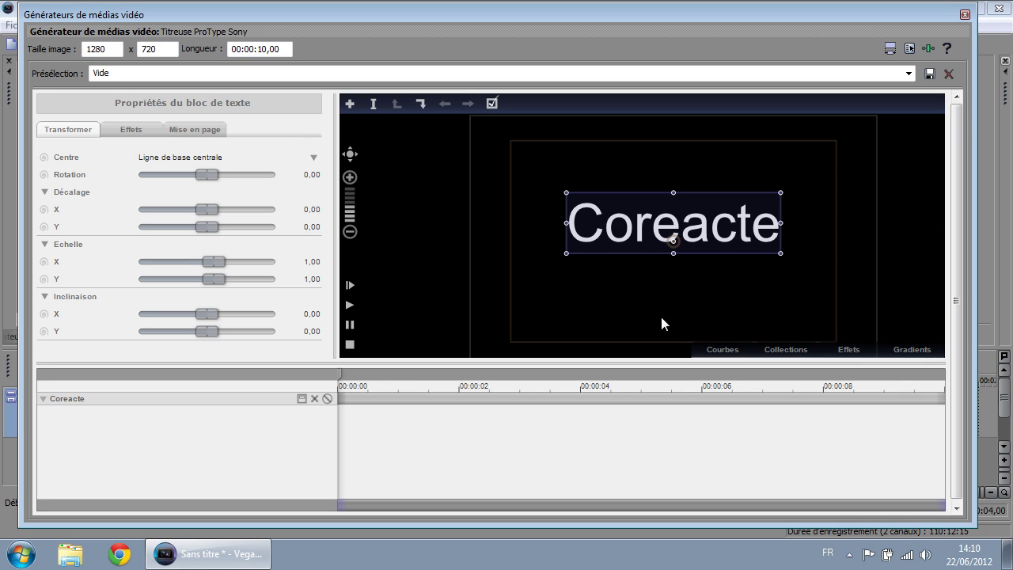
scroll(679, 269, down, 3)
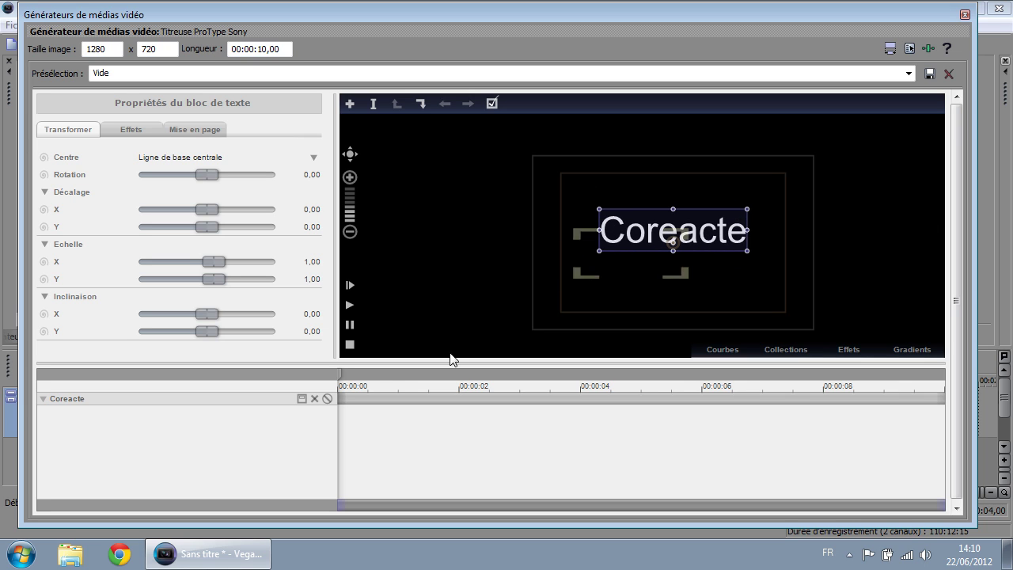
click(315, 399)
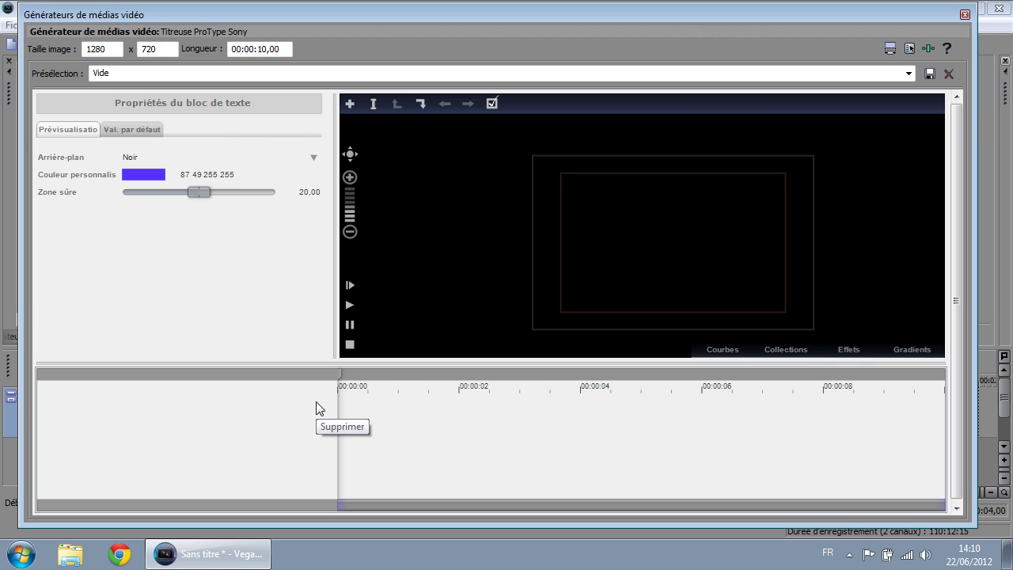
Step: Delete the custom Flou Mot entry from the animation collections
click(779, 351)
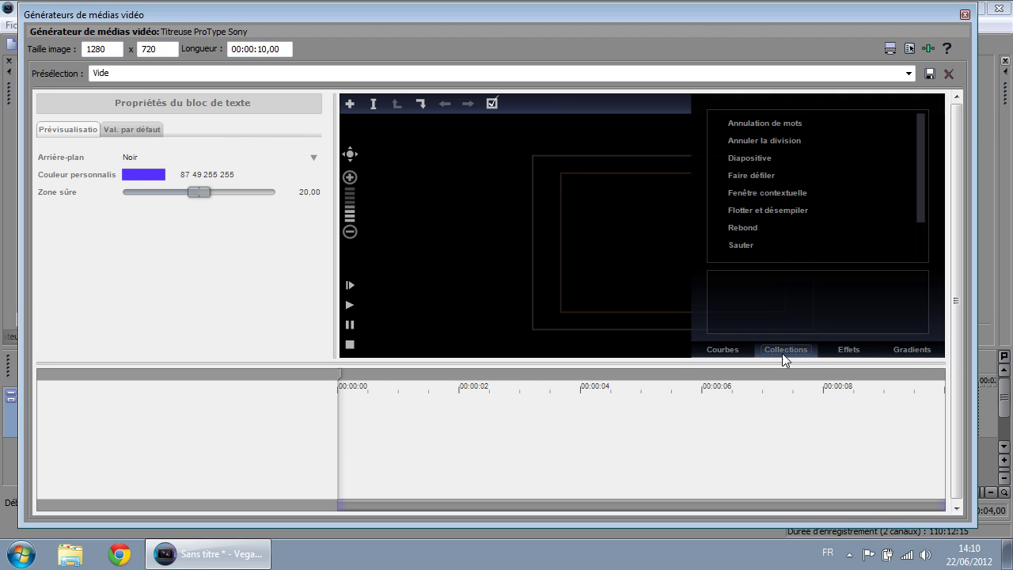
scroll(766, 146, down, 3)
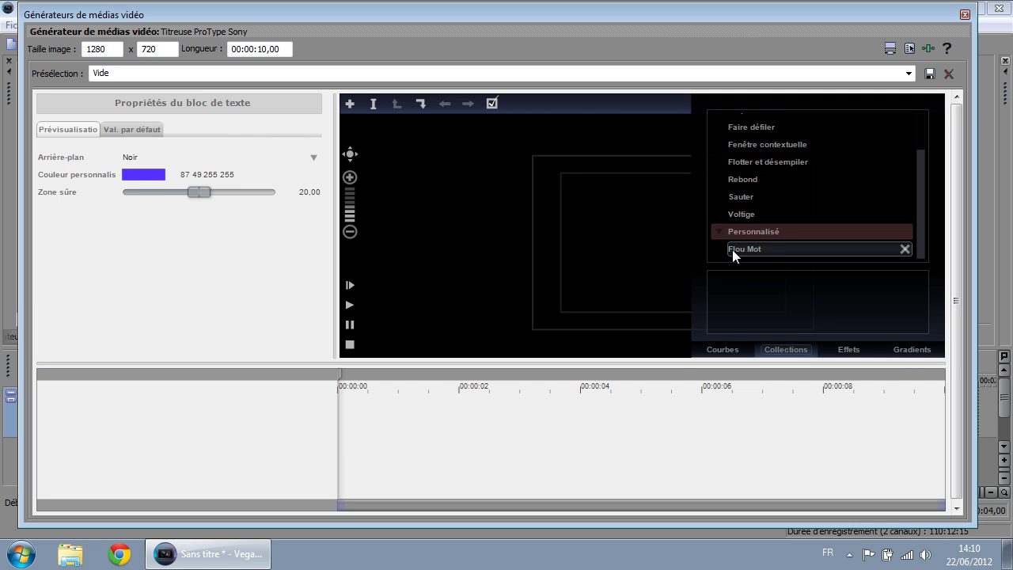
click(904, 248)
Step: Preview the Faire défiler and Fenêtre contextuelle collections and add Fenêtre contextuelle to the title
scroll(784, 198, up, 3)
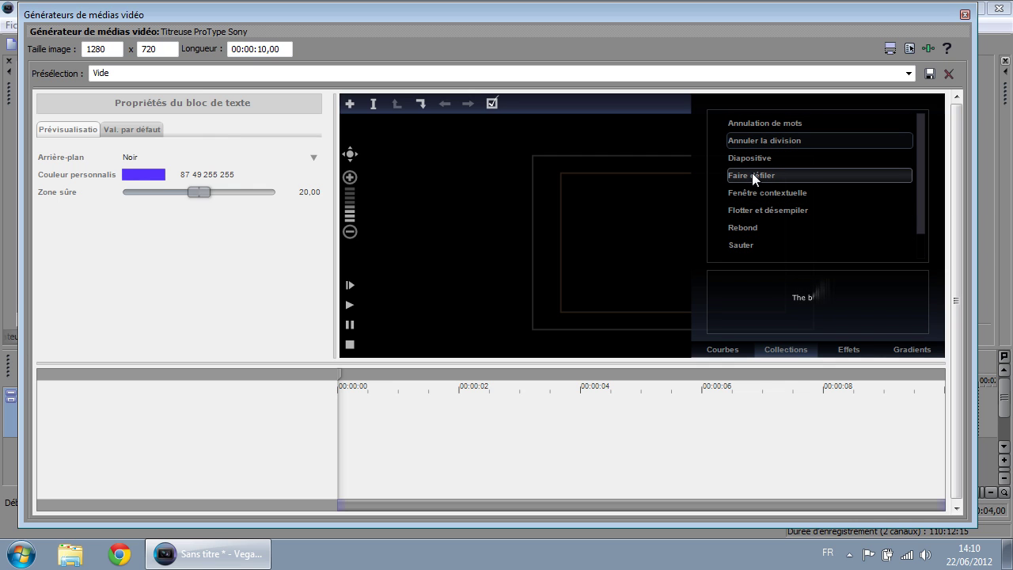
click(752, 173)
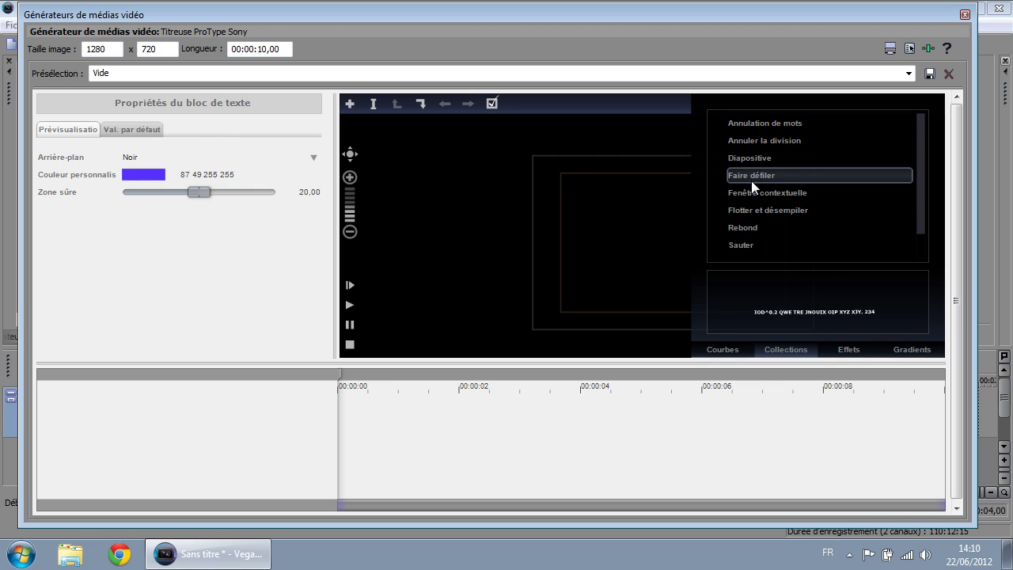
click(752, 190)
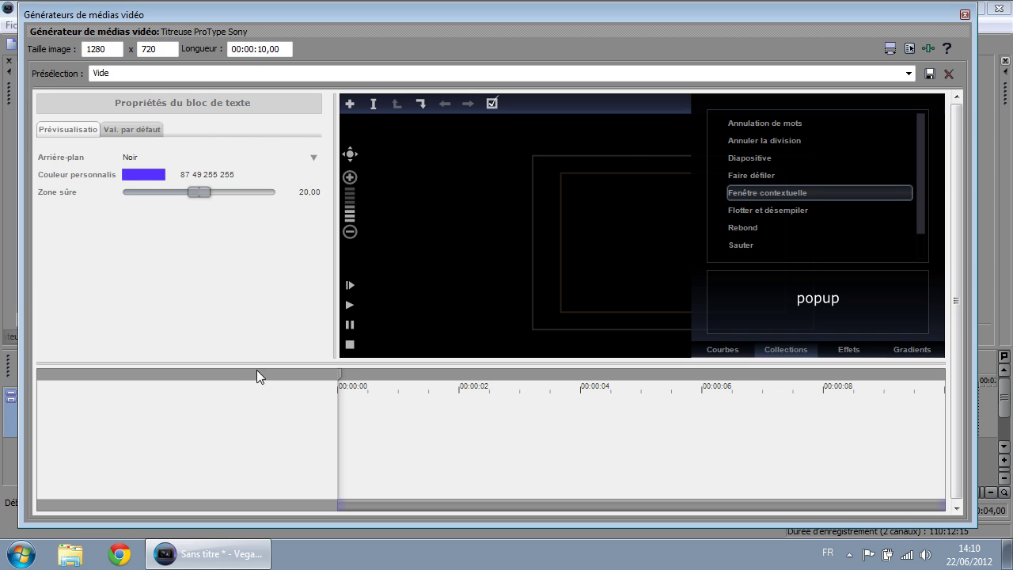
double_click(784, 193)
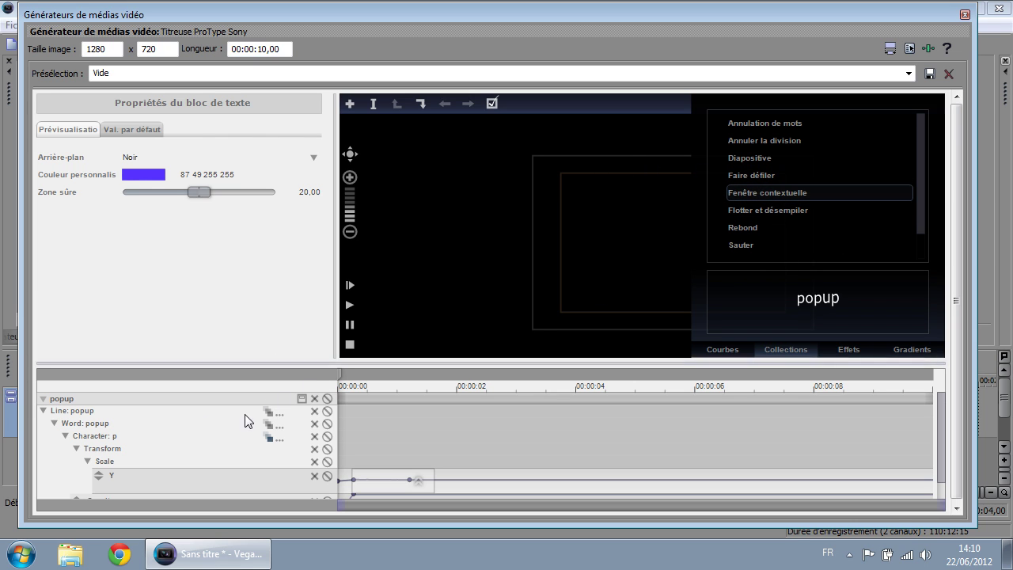
click(783, 350)
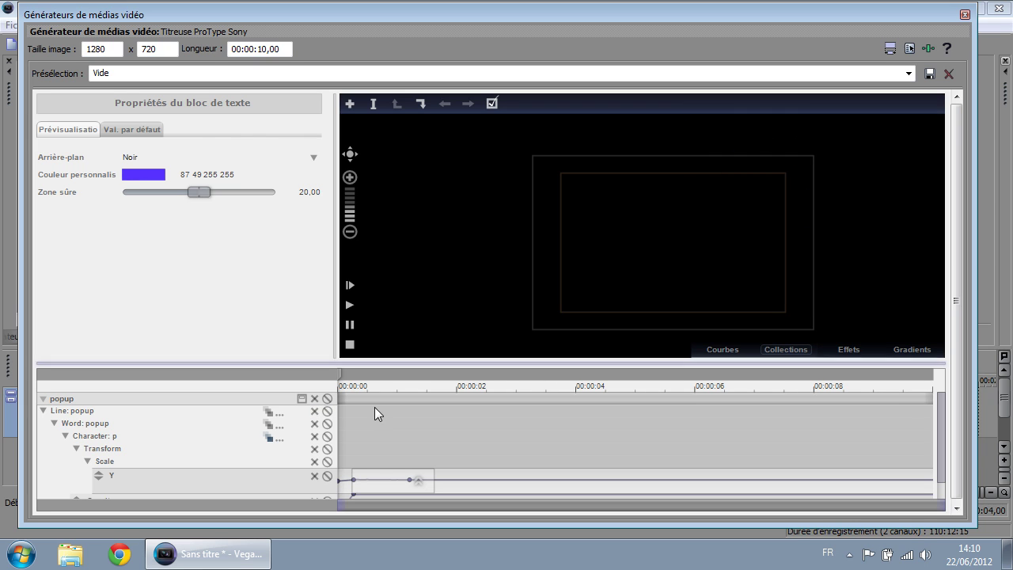
Step: Scrub through the popup animation on the timeline and return to its start
drag(341, 381, 388, 375)
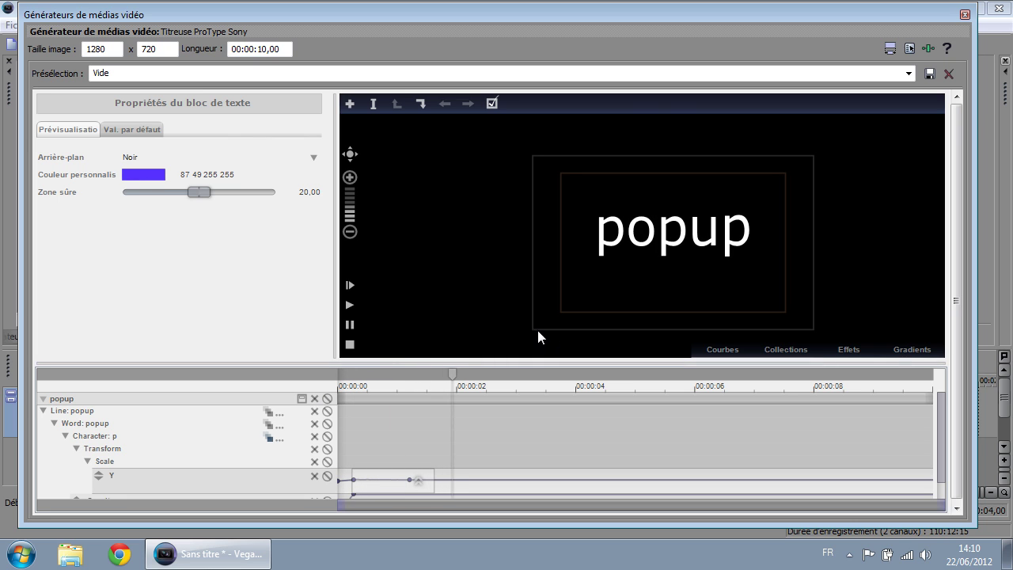
click(350, 387)
click(354, 378)
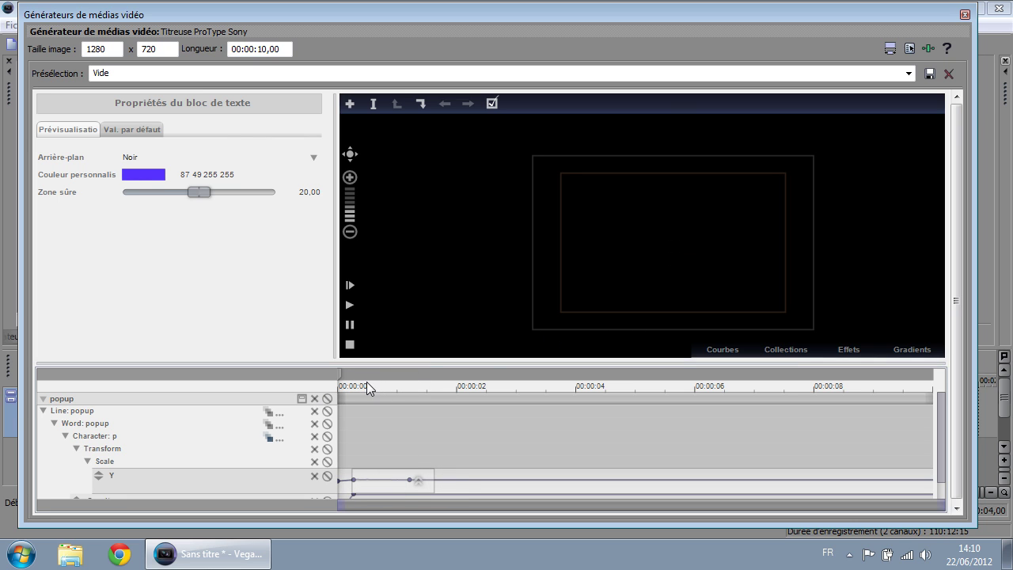
Step: Replace the popup text with "Coreacte" and leave text editing
click(683, 247)
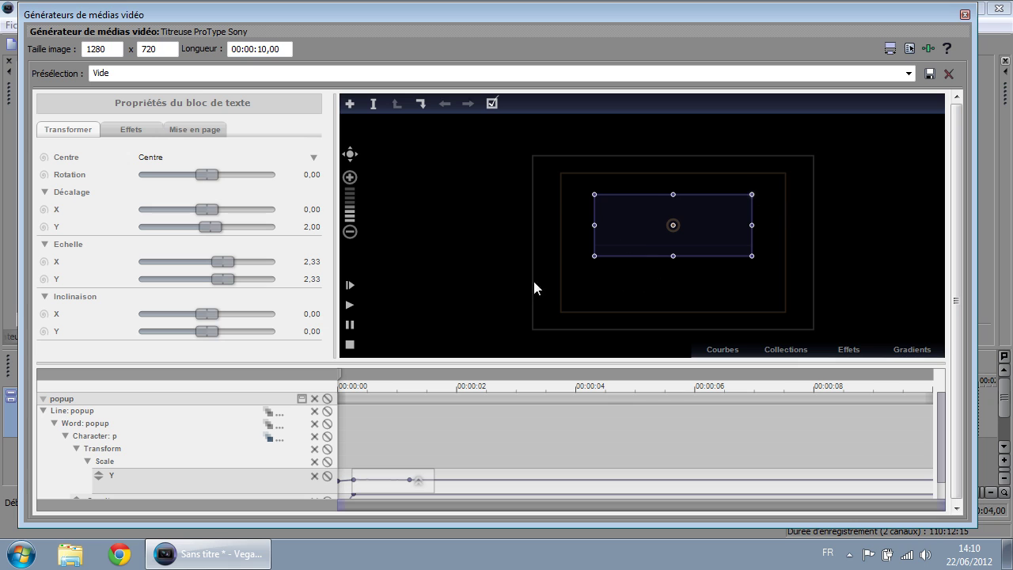
double_click(715, 223)
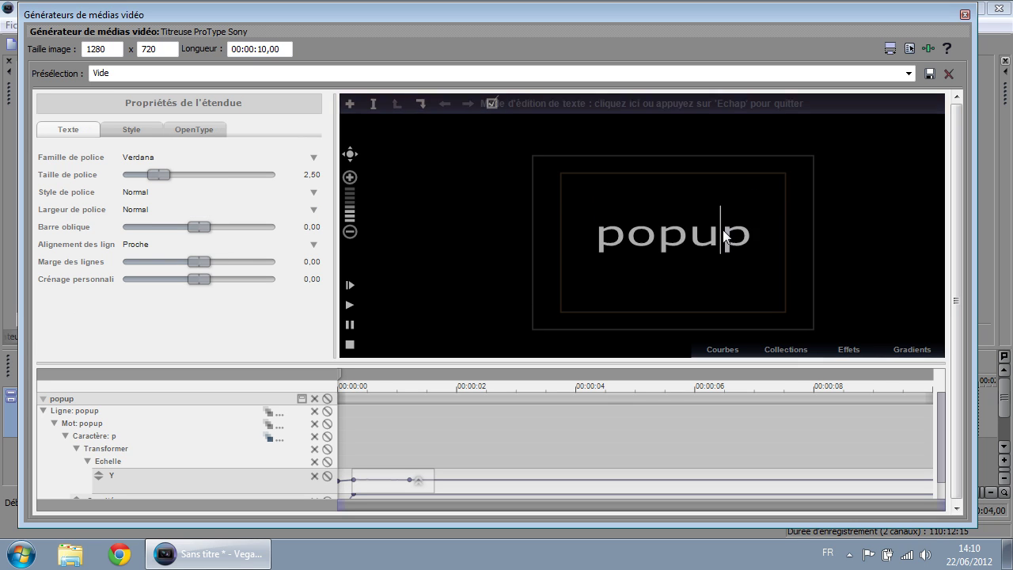
drag(747, 229, 547, 236)
text(Coreacte)
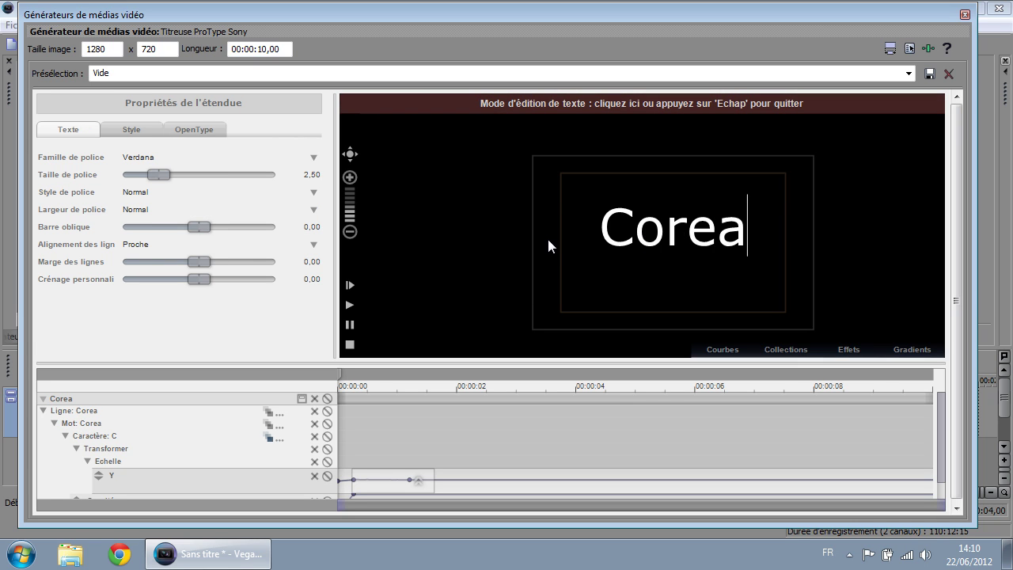
click(644, 278)
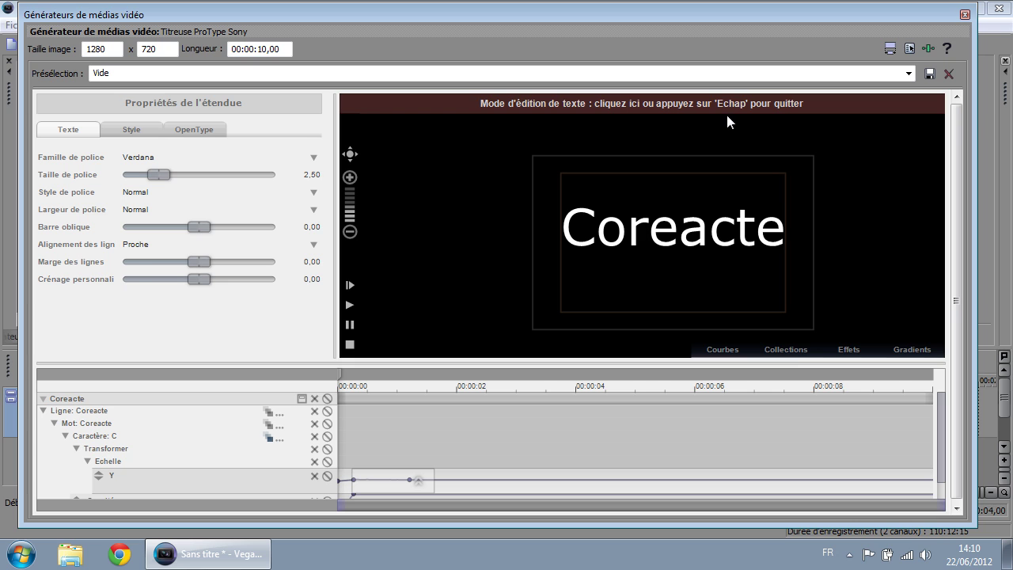
key(Escape)
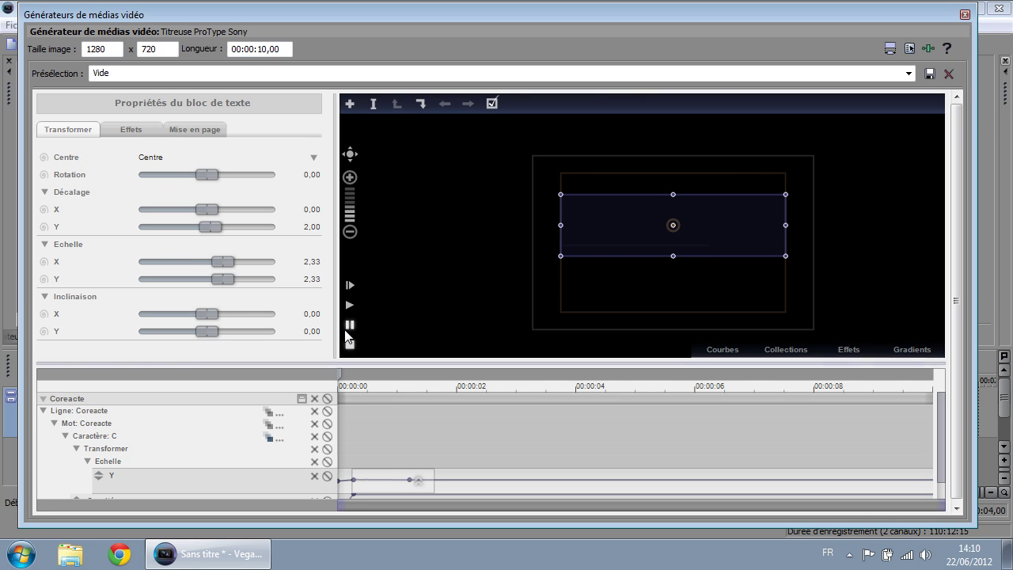
Step: Play back the animated Coreacte title and delete its text block
click(349, 303)
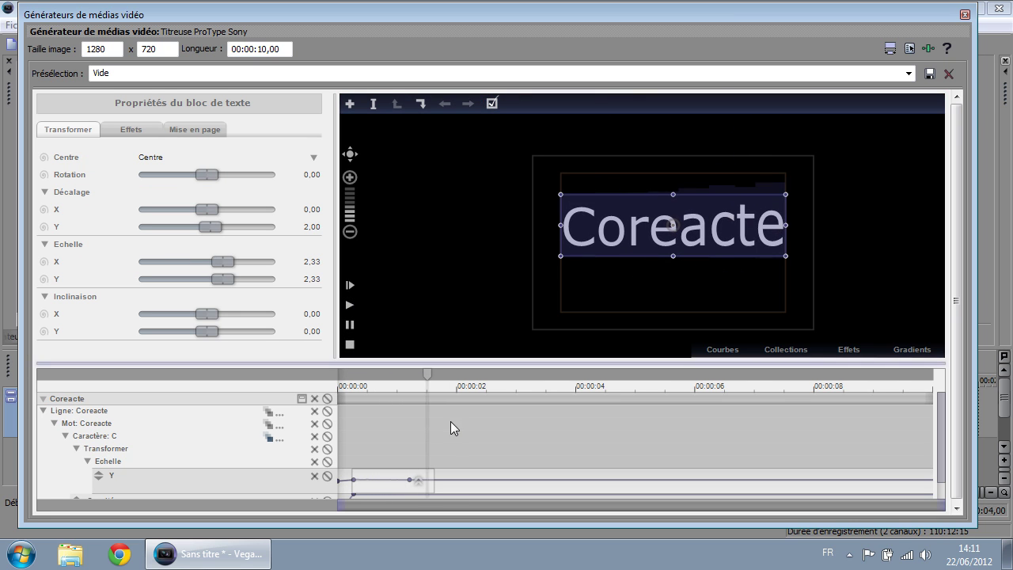
click(347, 377)
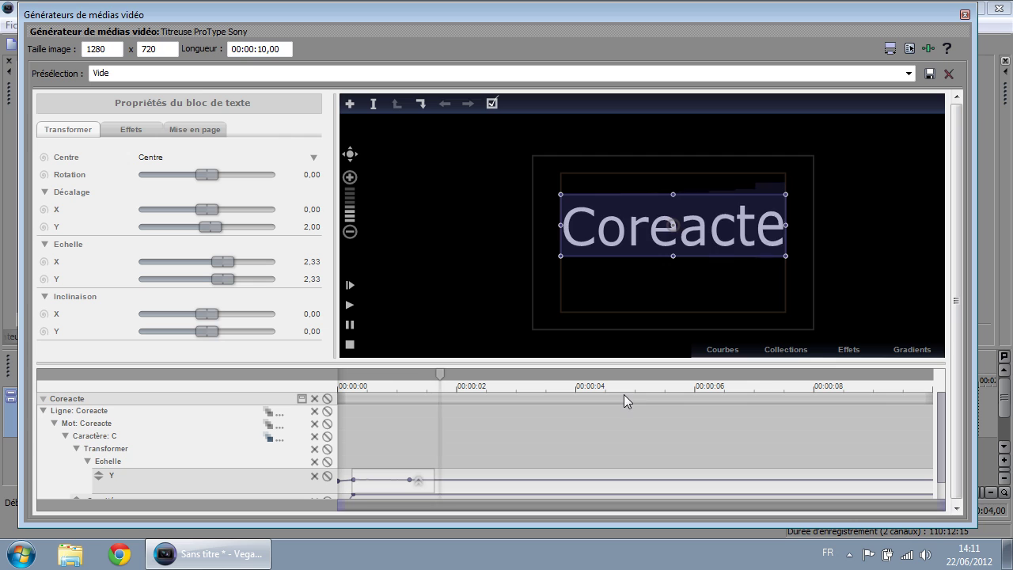
click(315, 398)
Step: Add a new text block reading "Coreacte", increase its font size and leave text editing
click(350, 103)
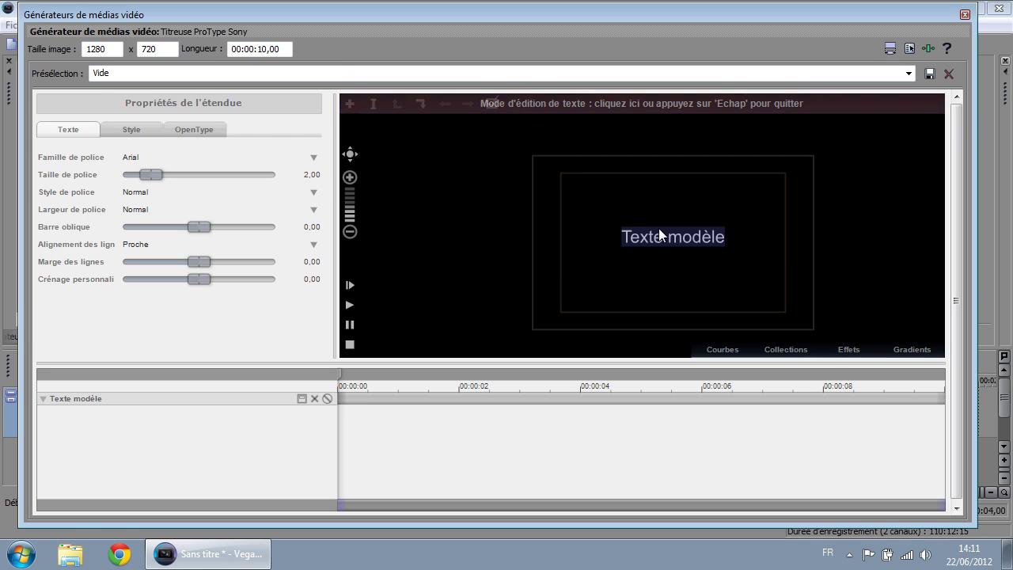
text(Coreacte)
drag(159, 173, 189, 180)
drag(708, 237, 462, 207)
drag(151, 177, 198, 179)
click(851, 252)
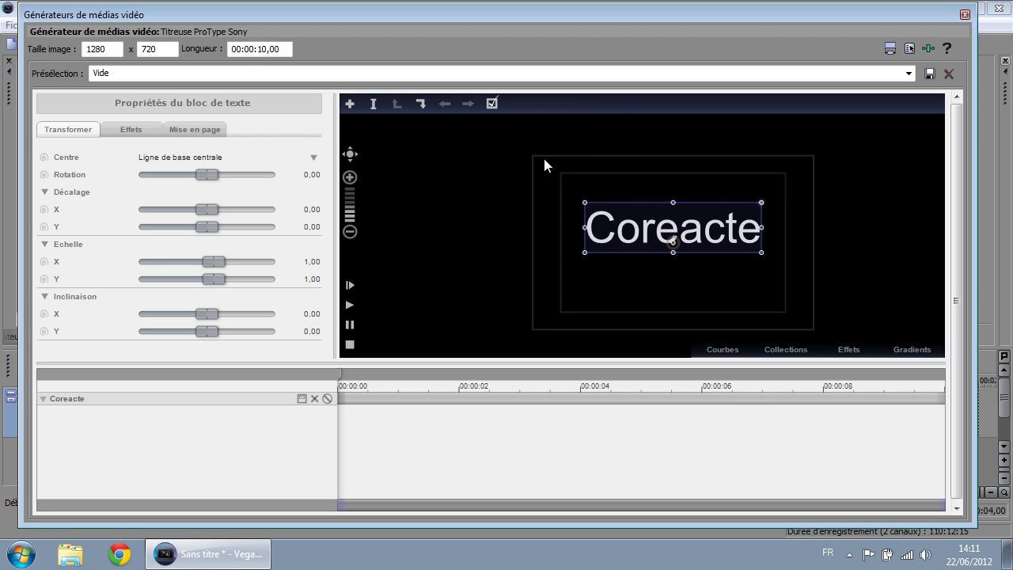
Step: Switch to character-level selection on Coreacte, step through the letters to the final e and return to the initial C
click(420, 103)
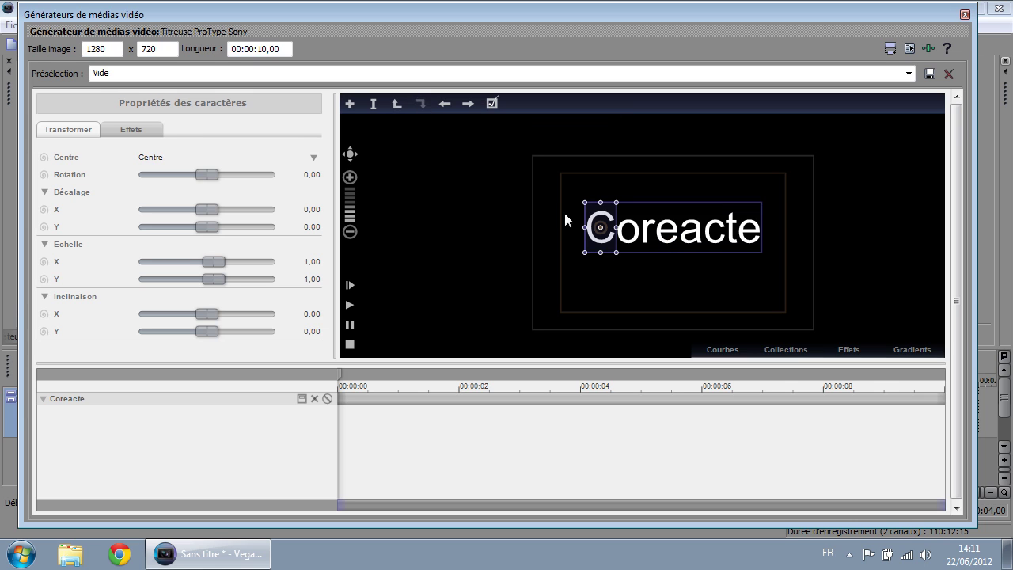
click(468, 102)
click(467, 103)
click(468, 103)
click(468, 103)
click(467, 103)
click(467, 103)
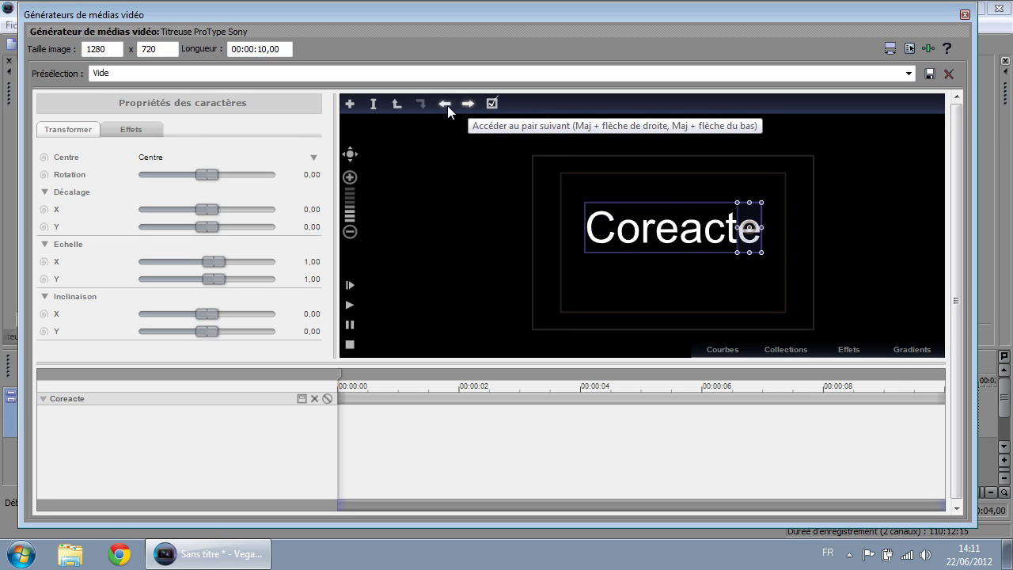
click(444, 104)
click(444, 104)
click(444, 104)
click(444, 103)
click(444, 103)
click(444, 103)
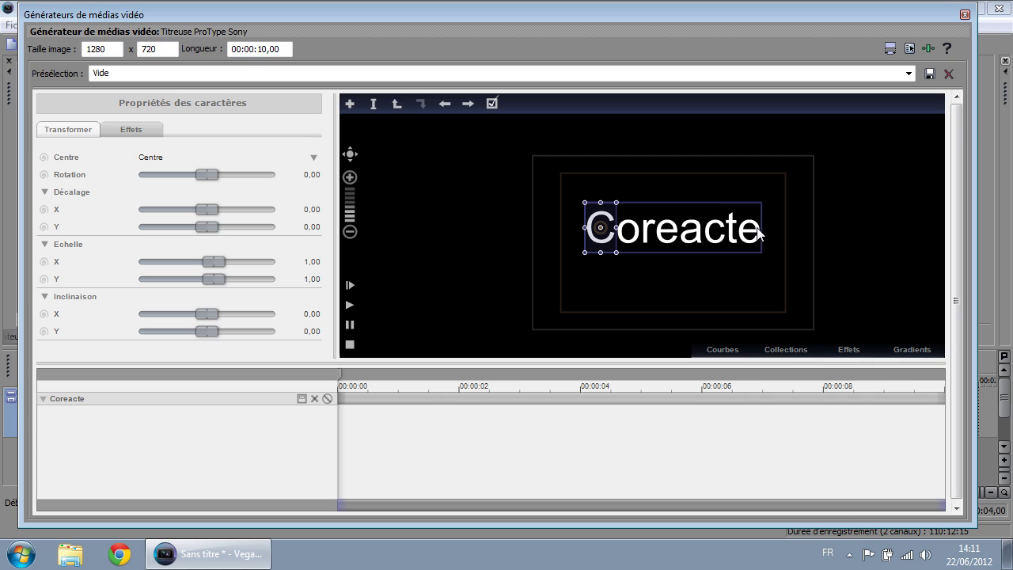
Step: Return to the text-block level, extend the title to "Coreacte Test" and leave text editing
click(397, 102)
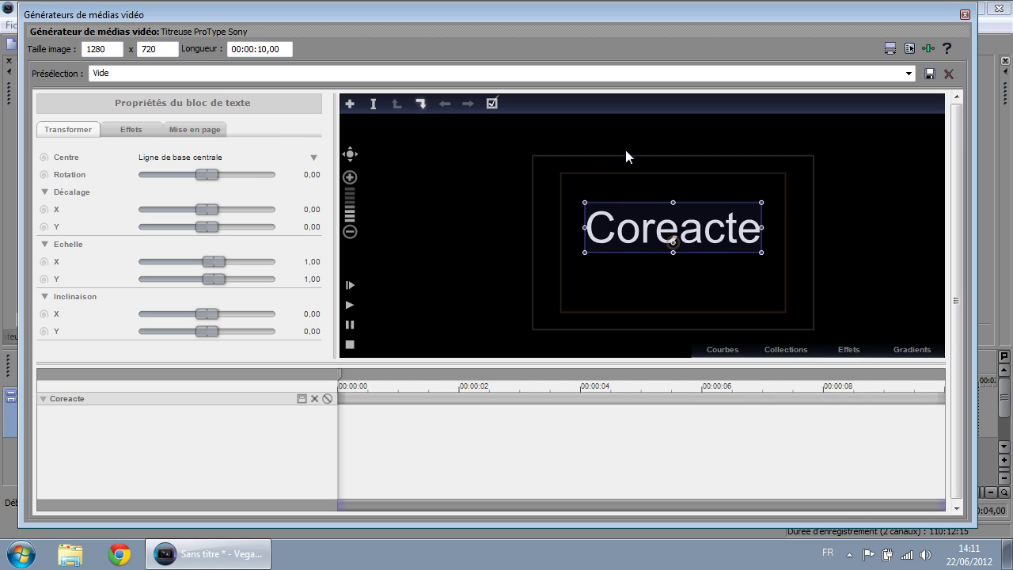
double_click(757, 232)
text(Te)
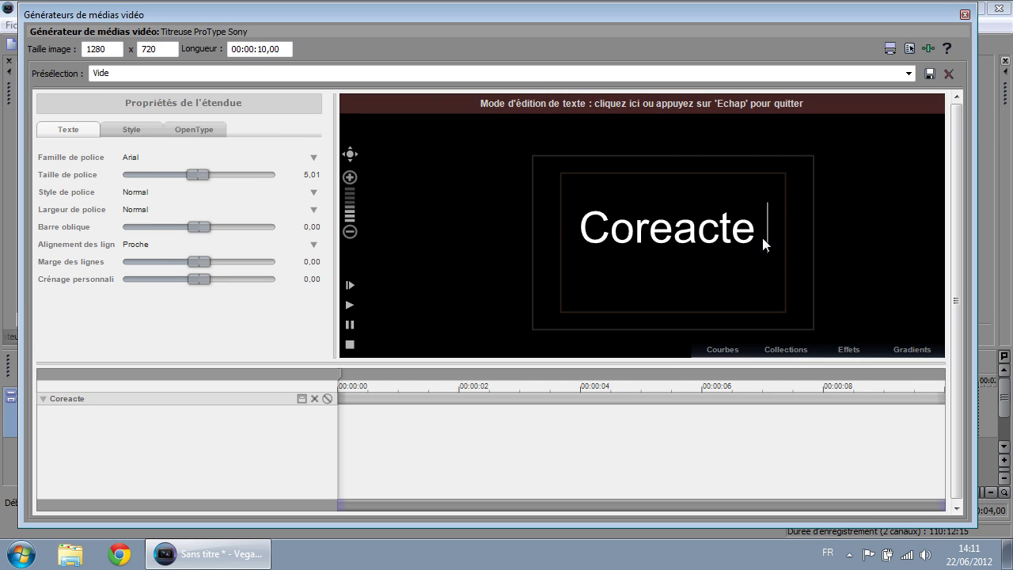
text(st)
key(Escape)
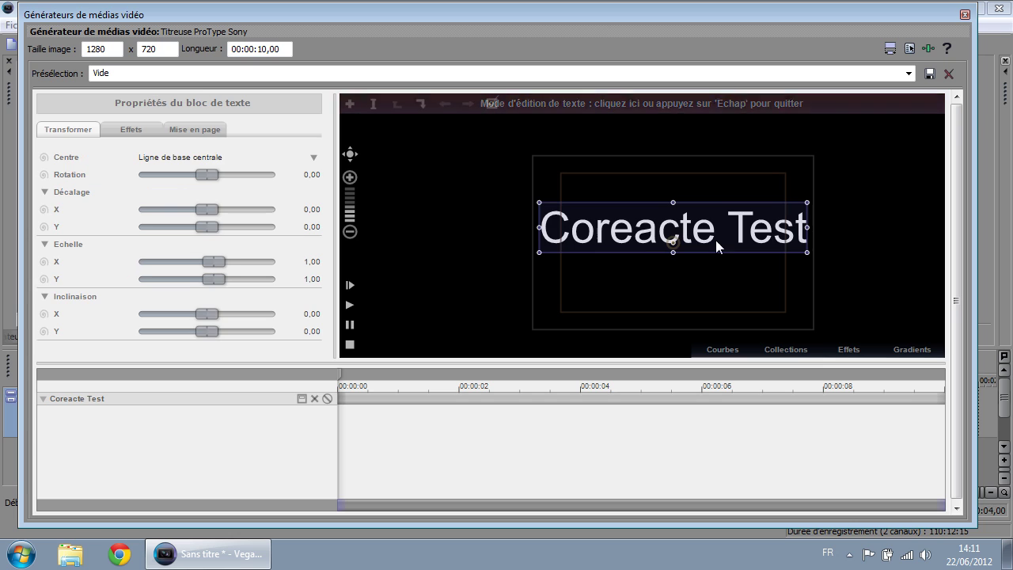
Step: Switch to word-level selection on the title and step between the words Coreacte and Test
click(422, 103)
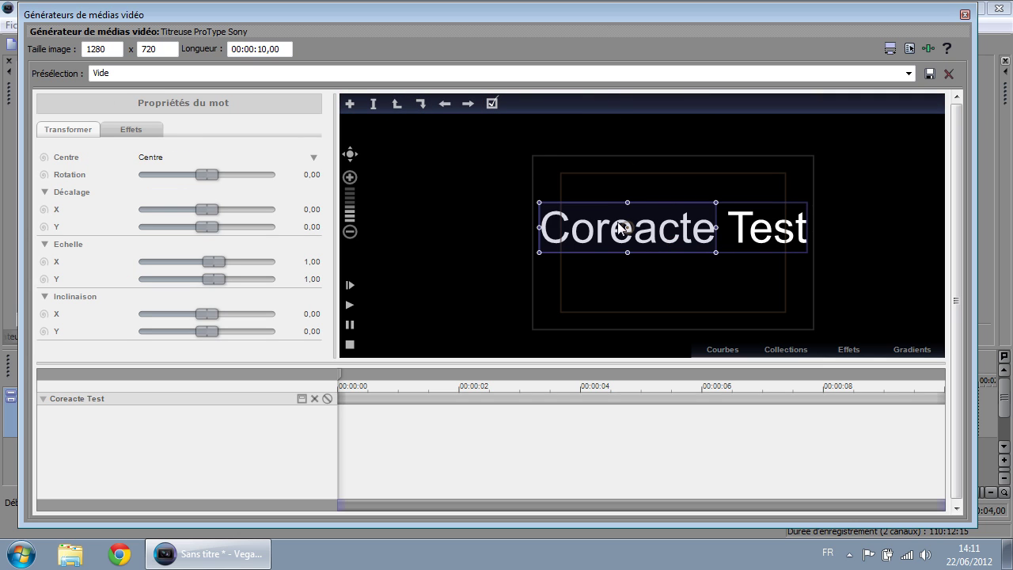
click(467, 103)
key(Escape)
key(Escape)
click(643, 204)
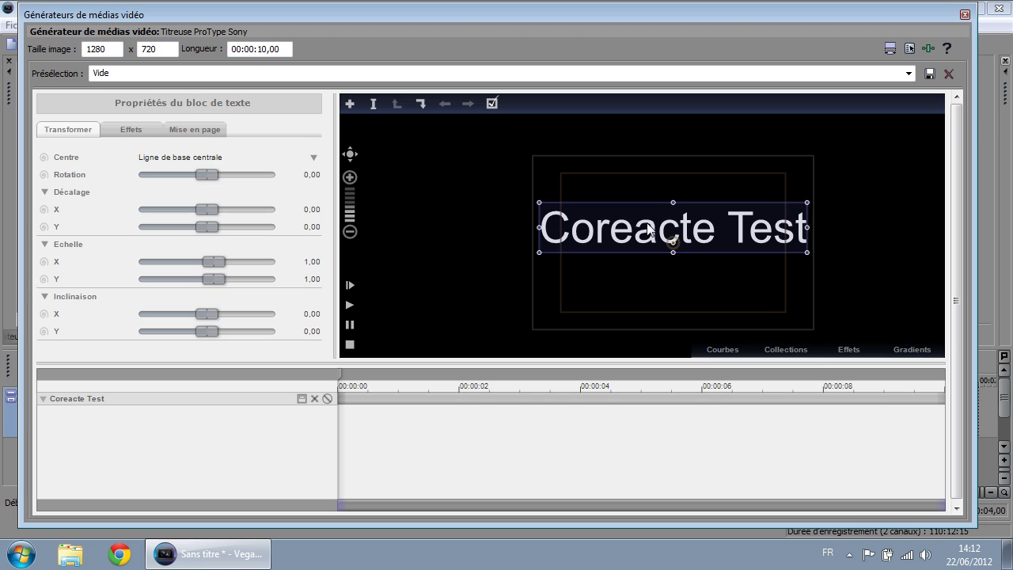
click(421, 104)
click(469, 105)
click(445, 104)
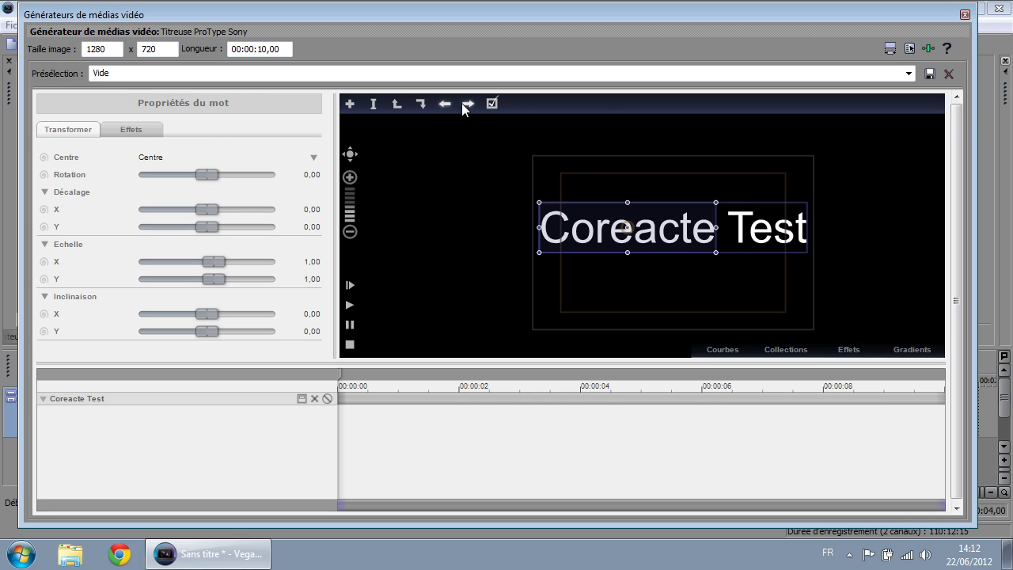
Step: Go down to character-level selection in Coreacte, step forward through its letters and back to the initial C
click(422, 103)
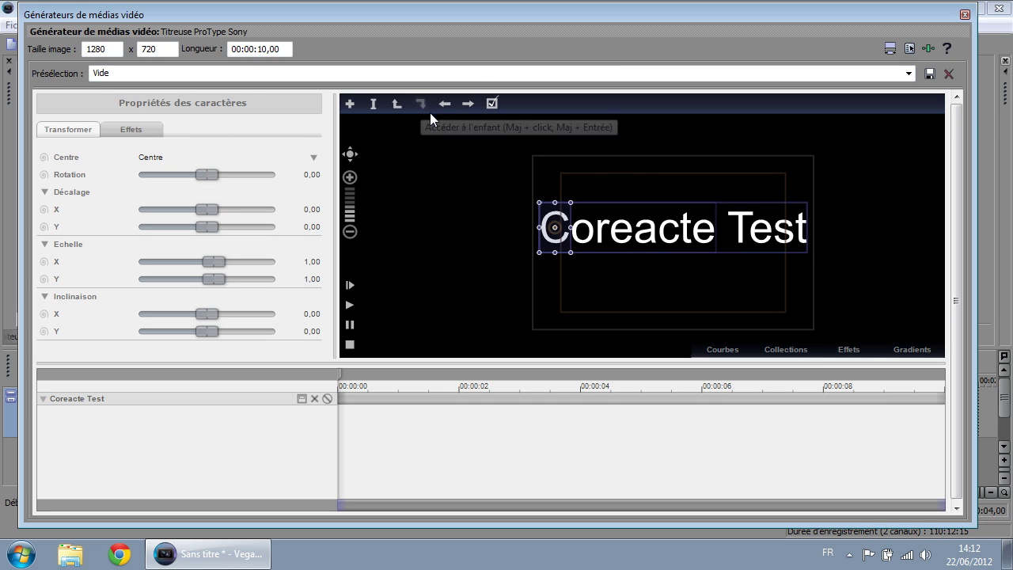
click(469, 103)
click(468, 104)
click(469, 104)
click(469, 104)
click(468, 103)
click(468, 104)
click(446, 104)
click(446, 104)
click(446, 104)
click(444, 104)
click(445, 104)
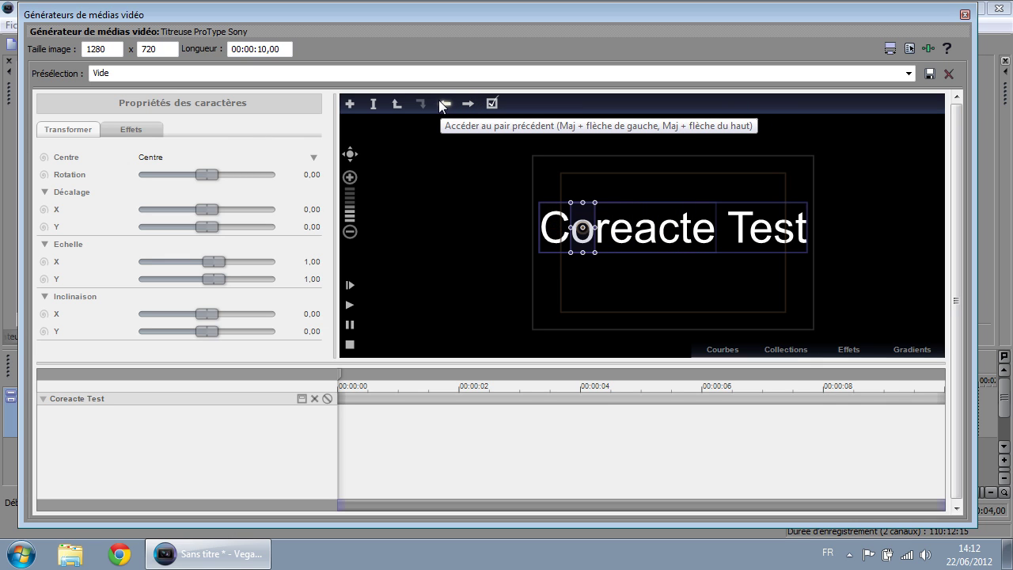
click(445, 104)
Step: Delete the word Test from the title and leave text editing
click(782, 226)
click(782, 226)
drag(786, 226, 720, 227)
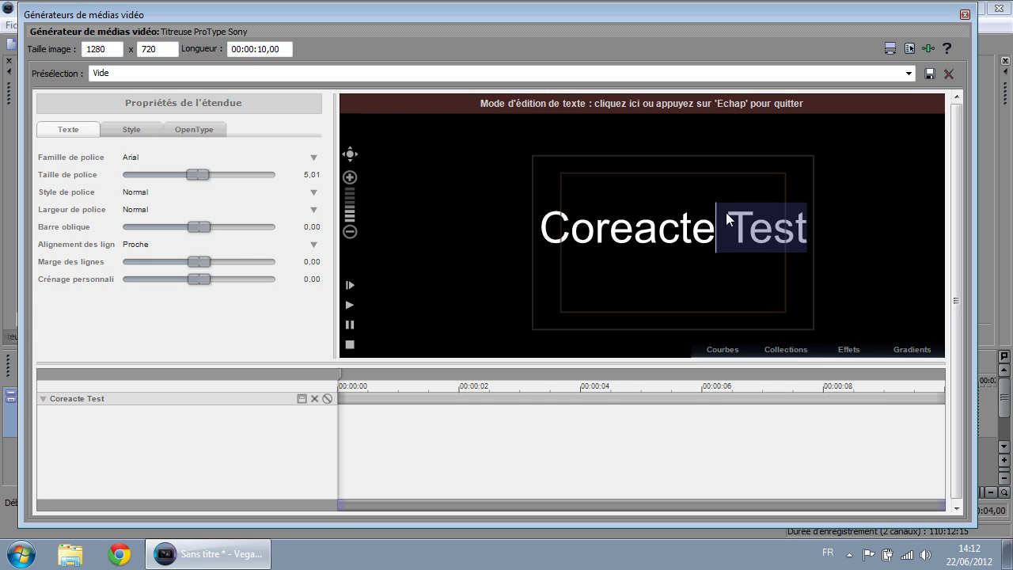
key(BackSpace)
key(Escape)
Step: Select the letter C, enable opacity automation for it and set its opacity to 0.00 at the start
click(669, 212)
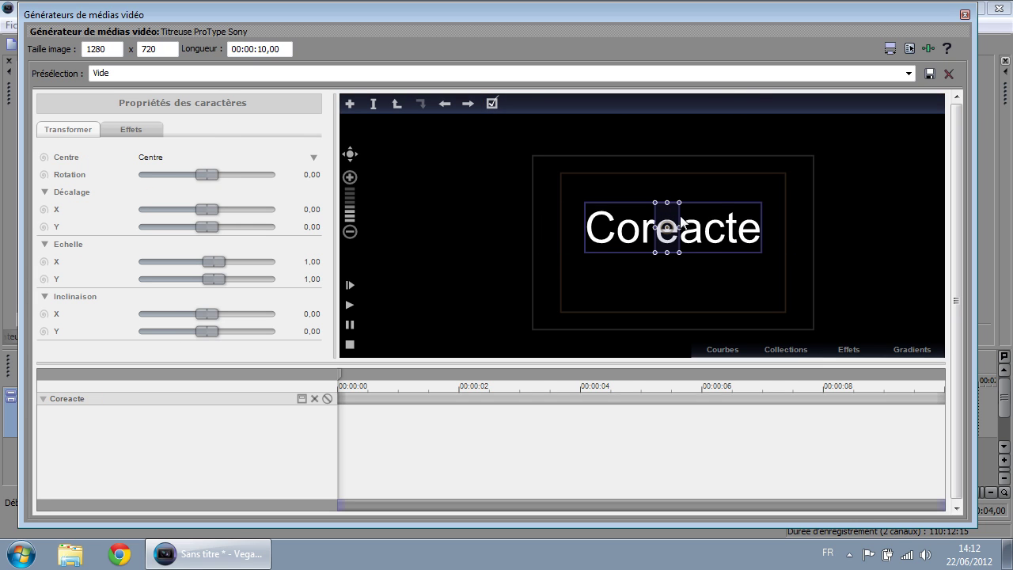
click(595, 222)
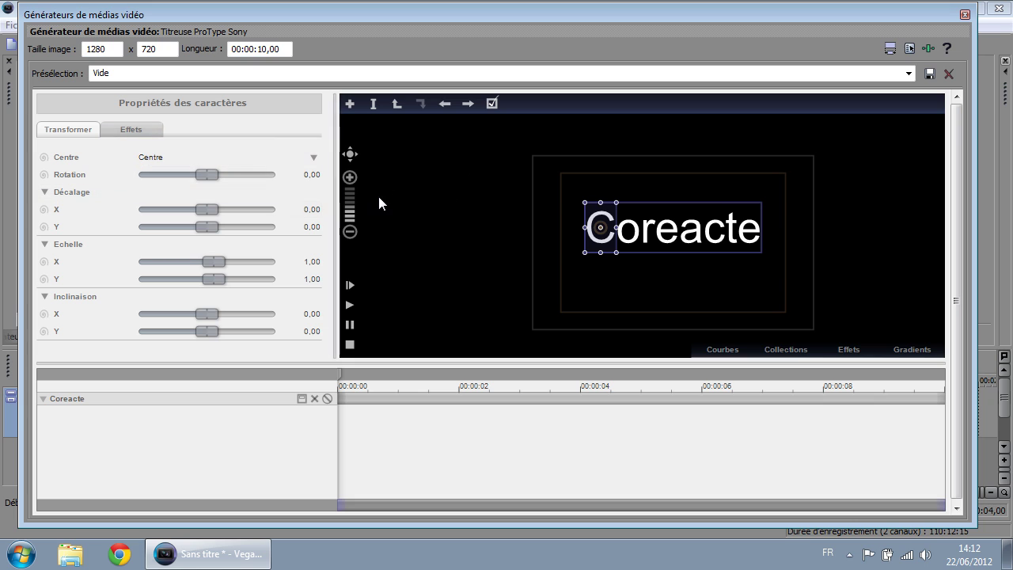
click(123, 131)
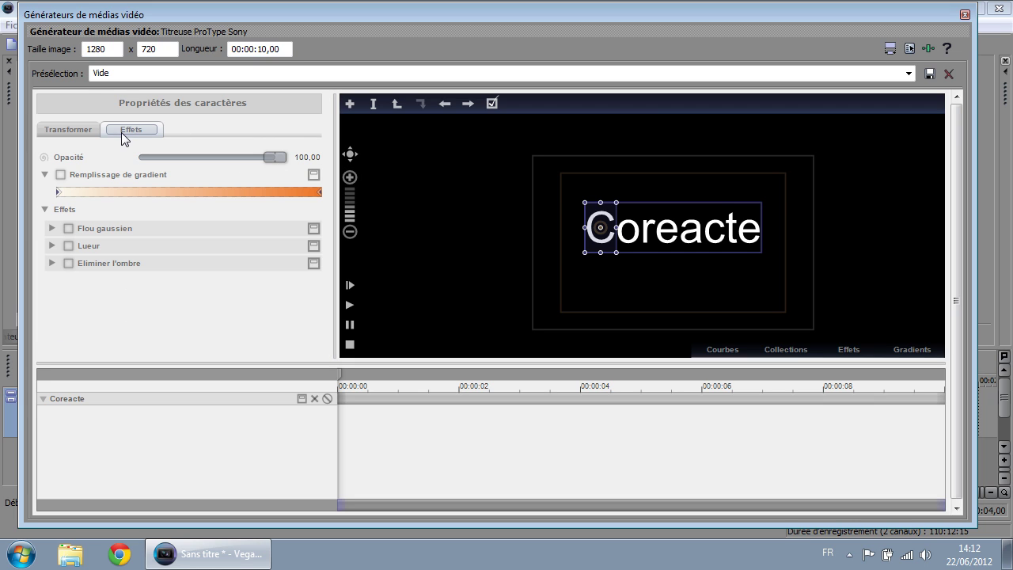
mouse_move(279, 158)
mouse_down()
mouse_move(116, 166)
mouse_move(293, 166)
mouse_up()
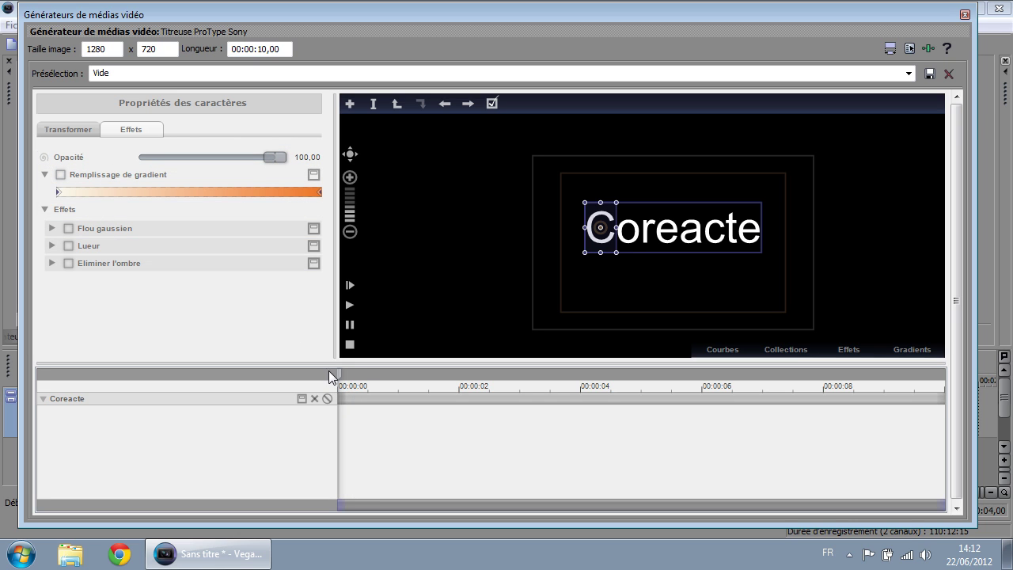
click(44, 156)
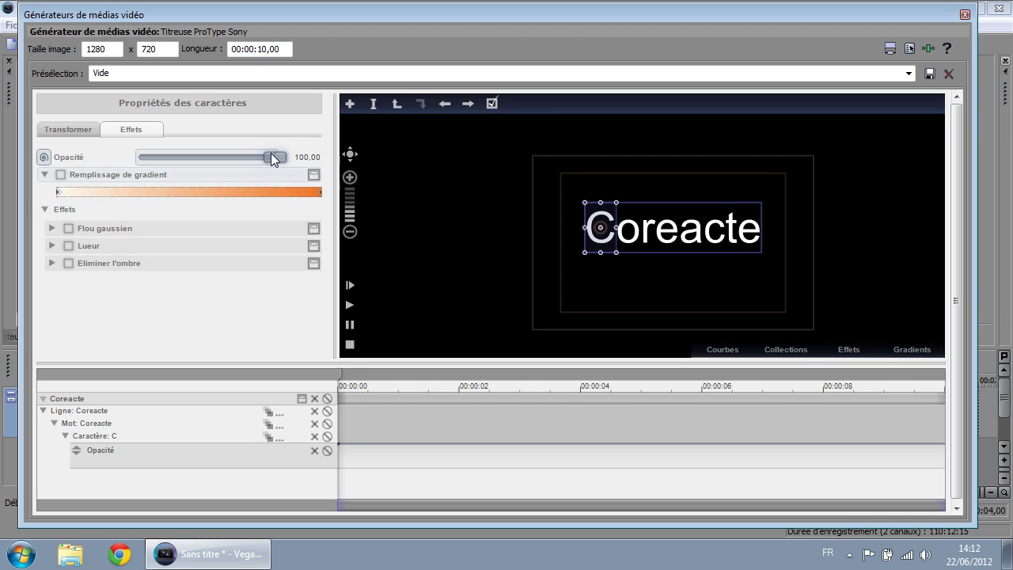
drag(275, 156, 87, 175)
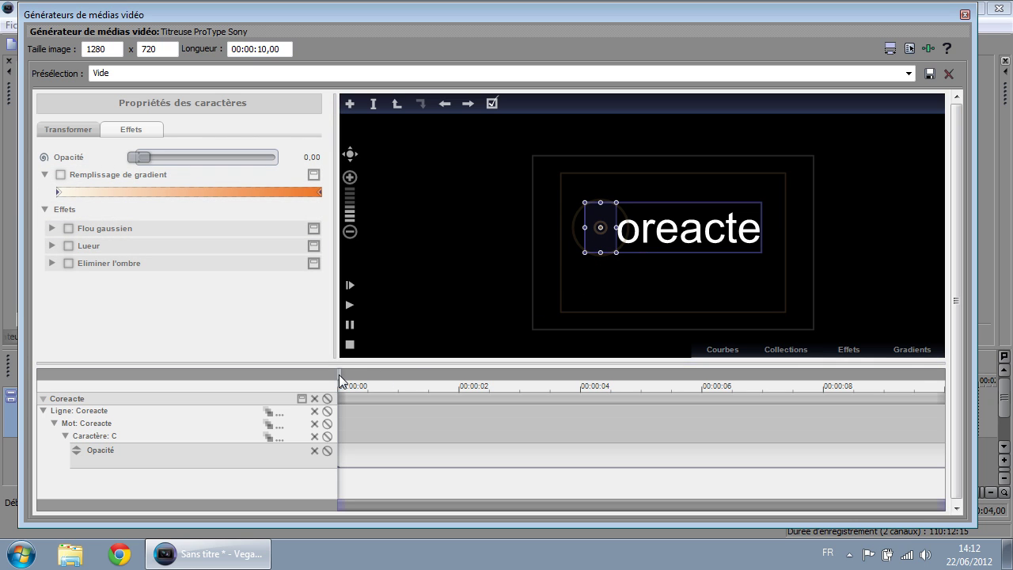
Step: Set the C's opacity to 100.00 at about half a second and scrub through the fade-in
drag(340, 374, 371, 387)
drag(135, 157, 330, 159)
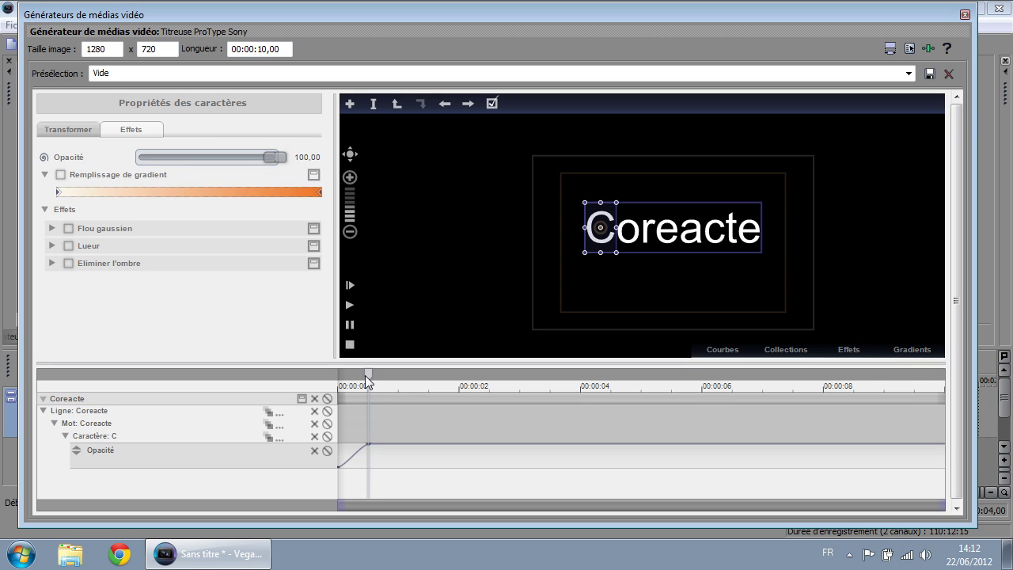
drag(367, 375, 318, 375)
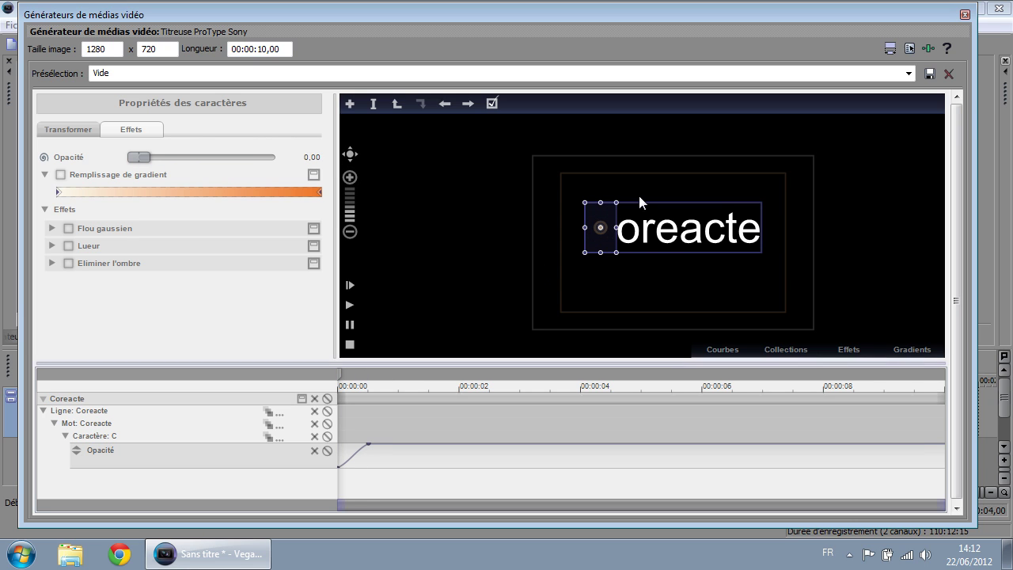
mouse_move(338, 379)
mouse_down()
mouse_move(379, 379)
mouse_move(357, 379)
mouse_up()
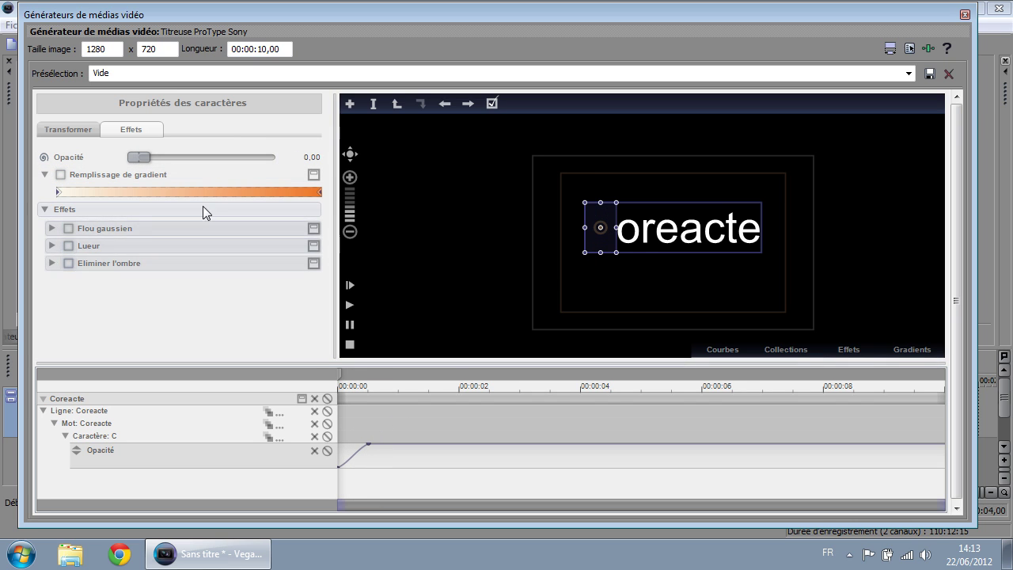
Step: Enable Gaussian blur on the C, automate its horizontal blur and set it to 100.00 at the start
click(51, 228)
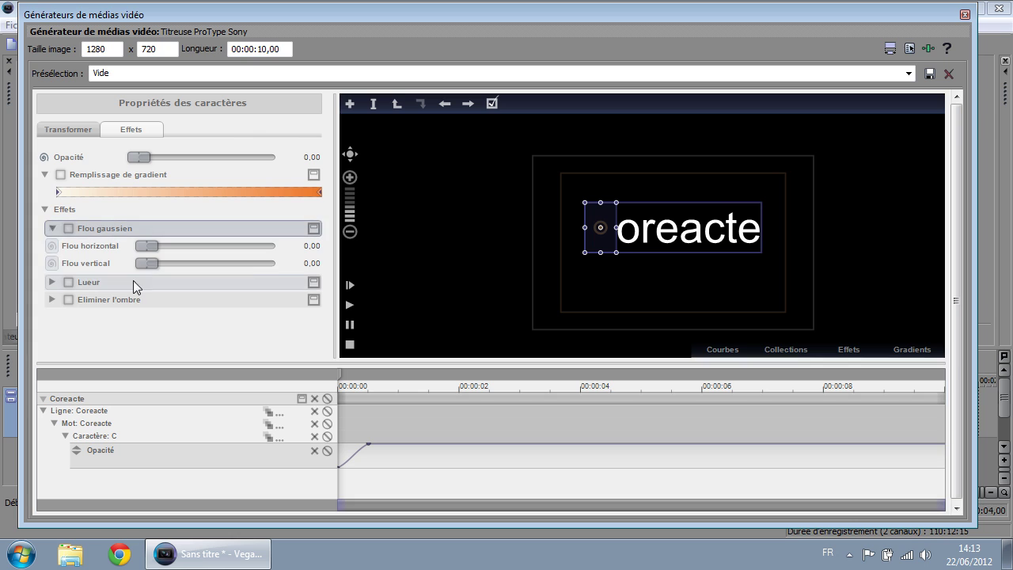
click(69, 229)
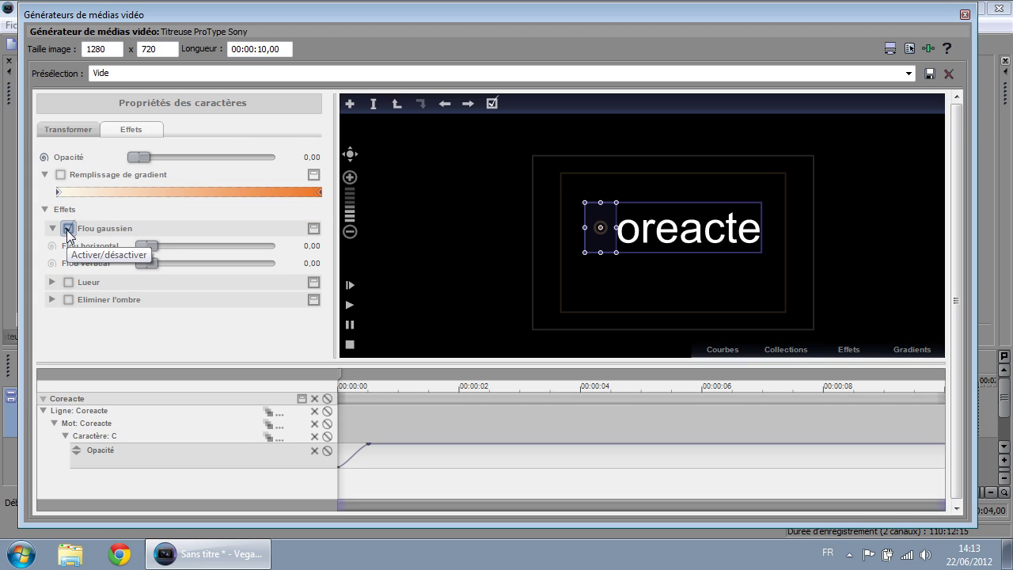
drag(339, 375, 400, 376)
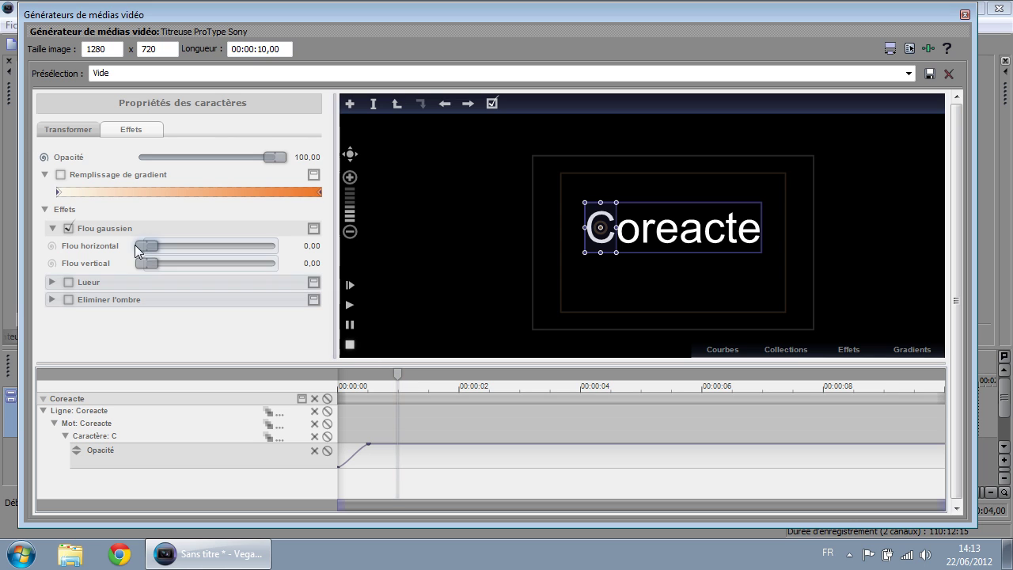
drag(398, 374, 339, 373)
click(53, 245)
drag(146, 245, 281, 245)
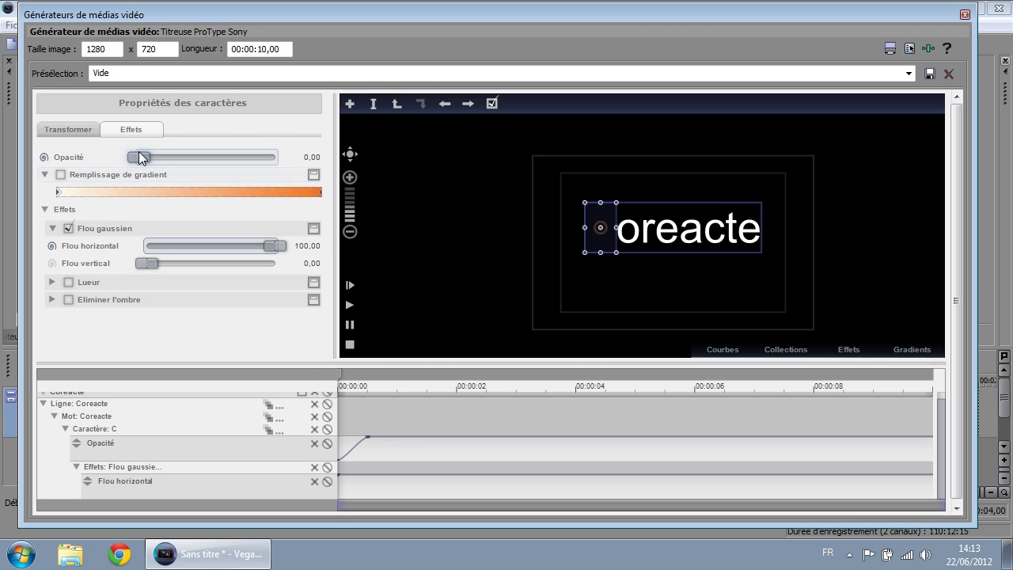
Step: Temporarily raise the C's starting opacity to 100.00 to inspect the horizontal blur, then return it to 0.00
drag(145, 157, 290, 161)
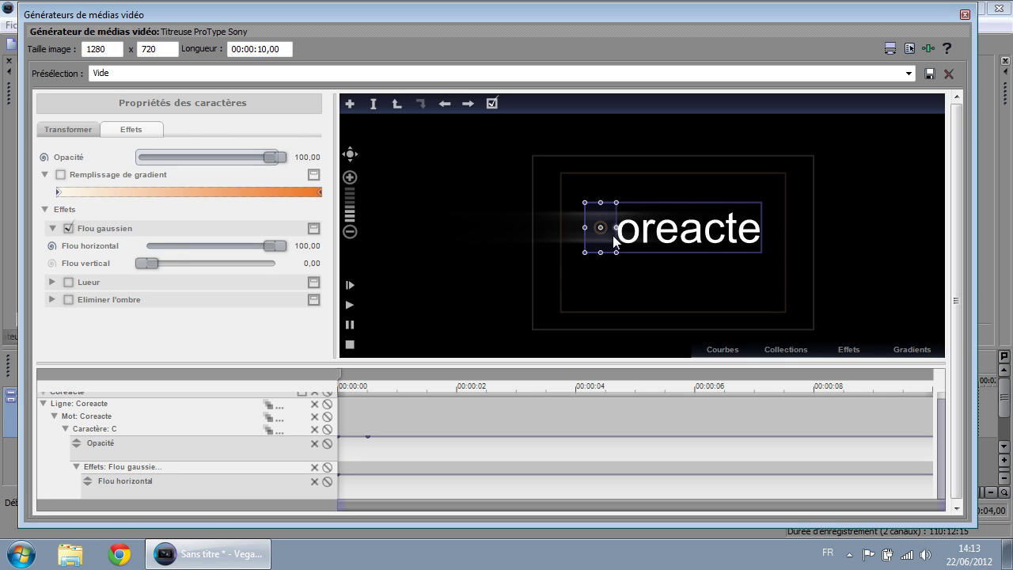
mouse_move(275, 245)
mouse_down()
mouse_move(163, 251)
mouse_move(282, 246)
mouse_up()
drag(279, 157, 134, 159)
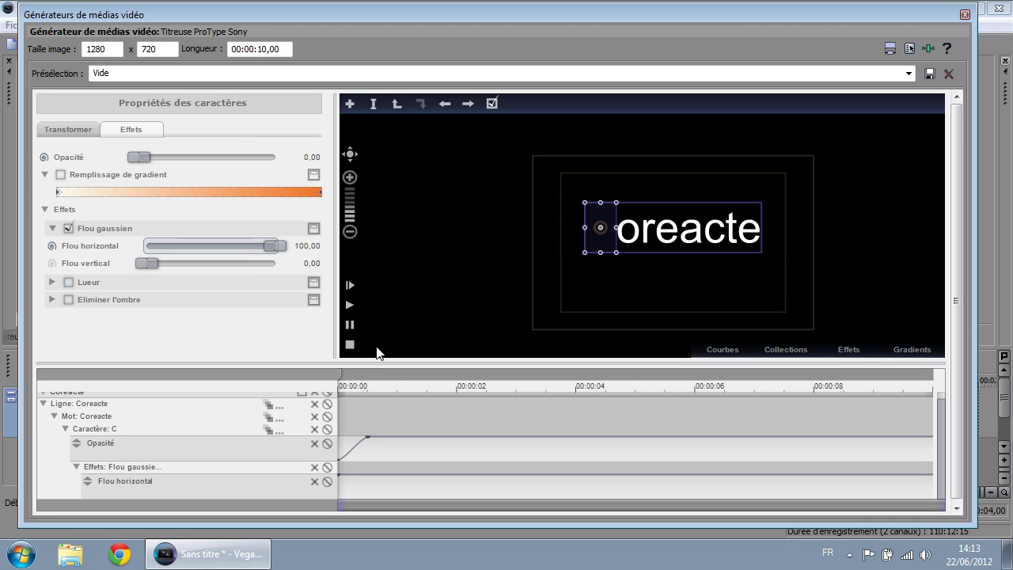
Step: Set the C's horizontal blur to 0 at about one second and return to the start
drag(340, 374, 398, 373)
drag(276, 246, 145, 262)
drag(398, 374, 334, 405)
Step: Play back the C's fade and blur animation from the start
mouse_move(341, 368)
mouse_down()
mouse_move(404, 382)
mouse_move(337, 384)
mouse_up()
key(space)
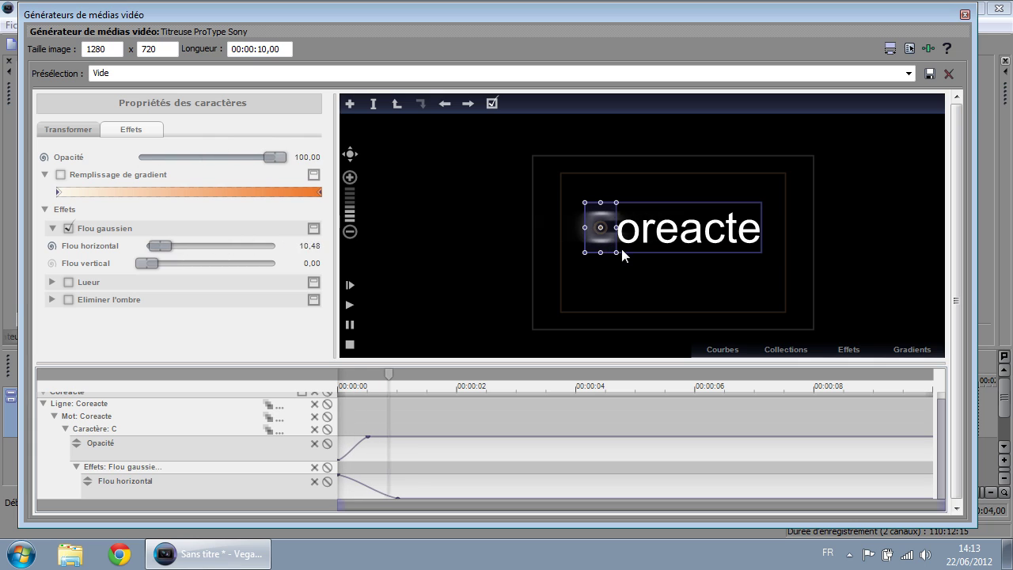
key(space)
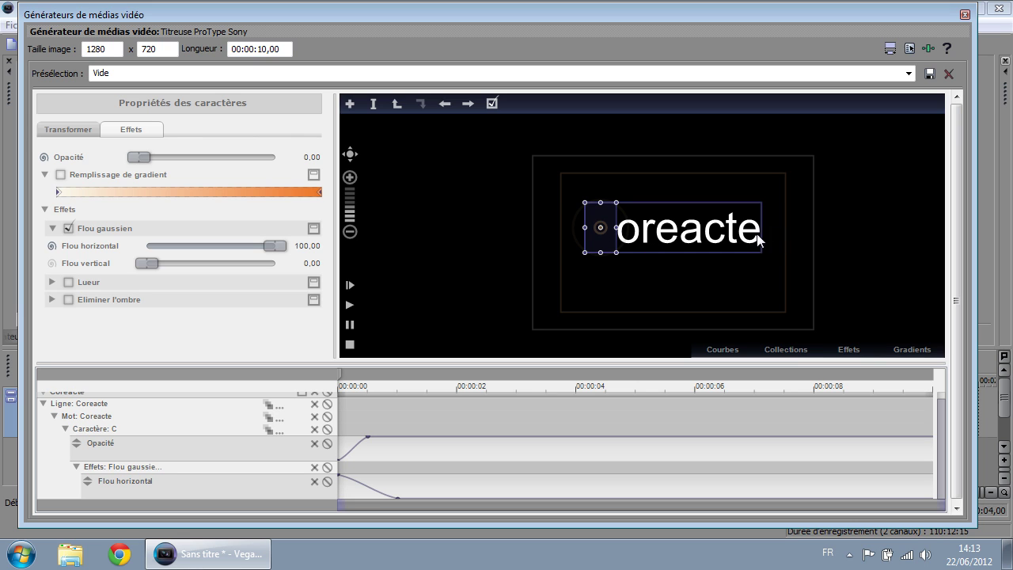
key(space)
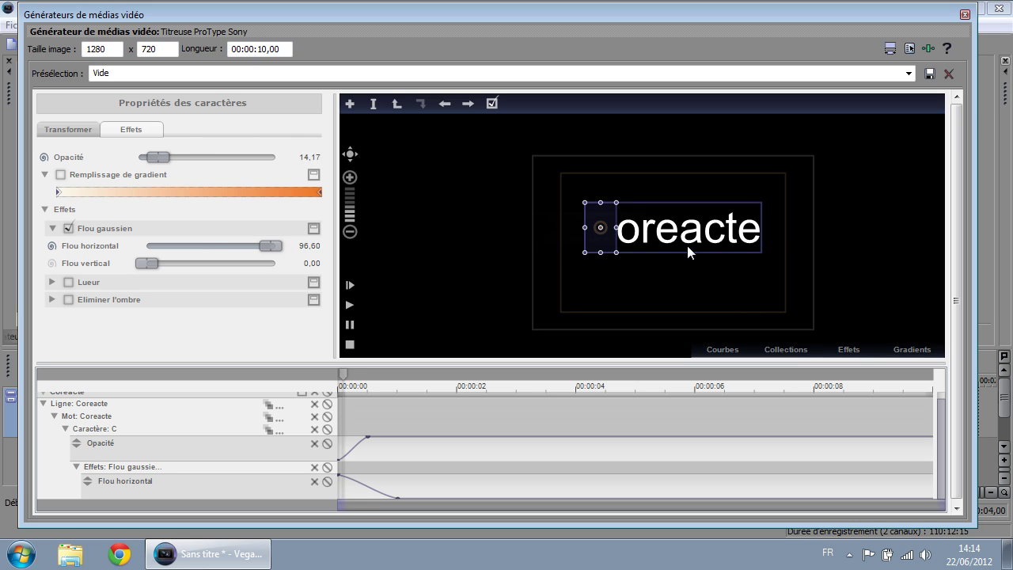
key(space)
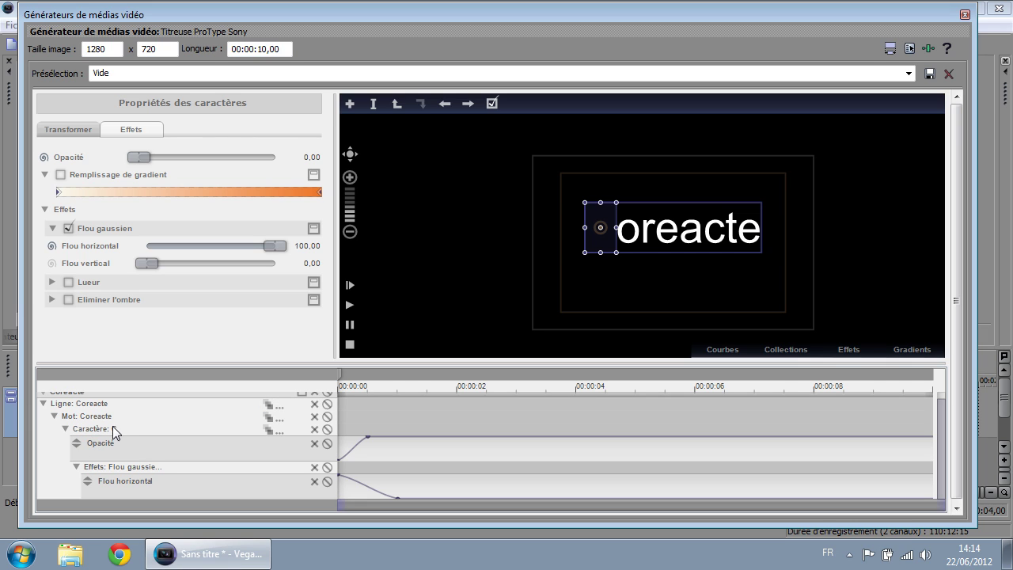
Step: Set the C's cascade range to the following characters in the current text block and shorten the cascade duration
click(280, 431)
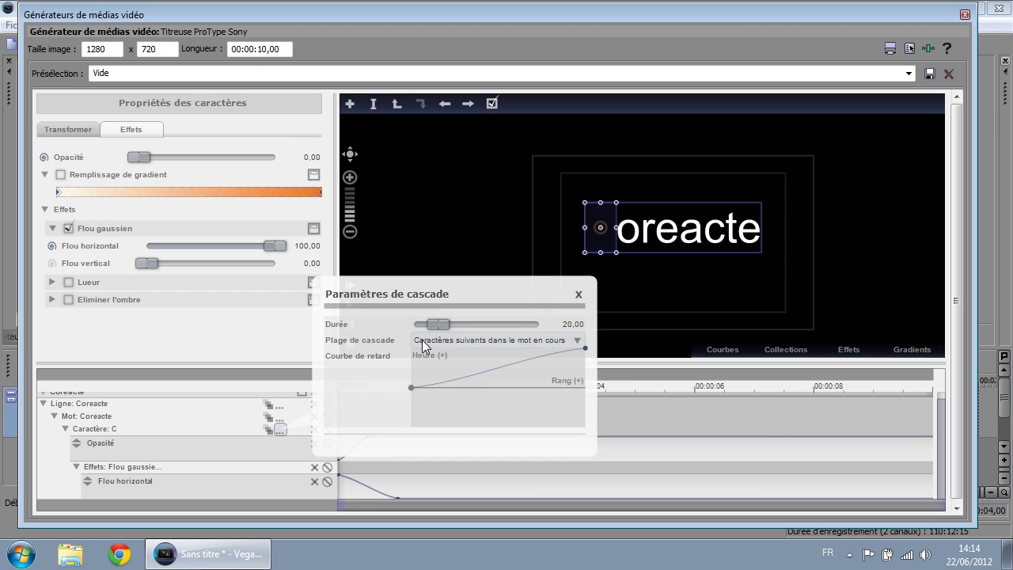
click(461, 339)
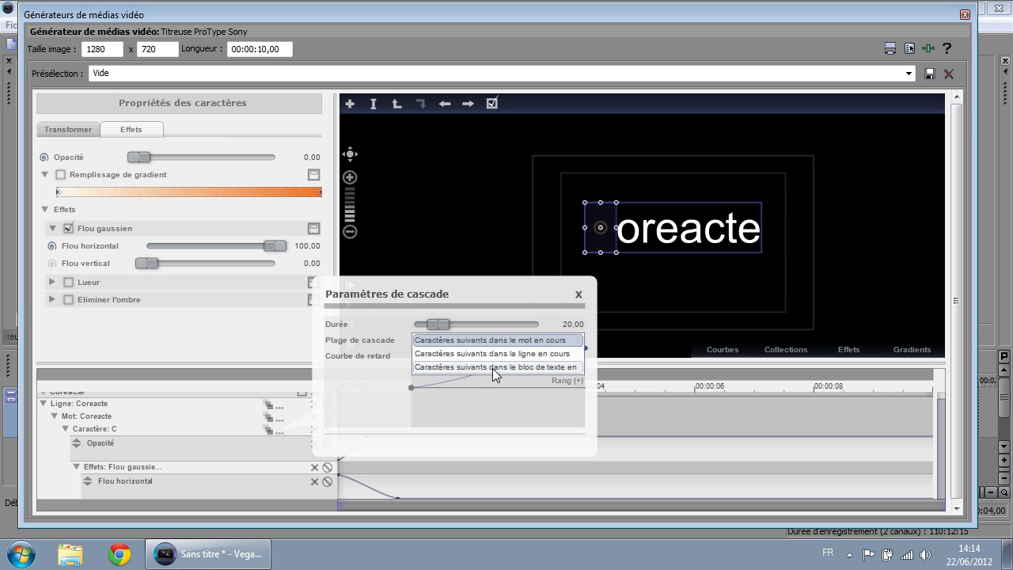
click(485, 368)
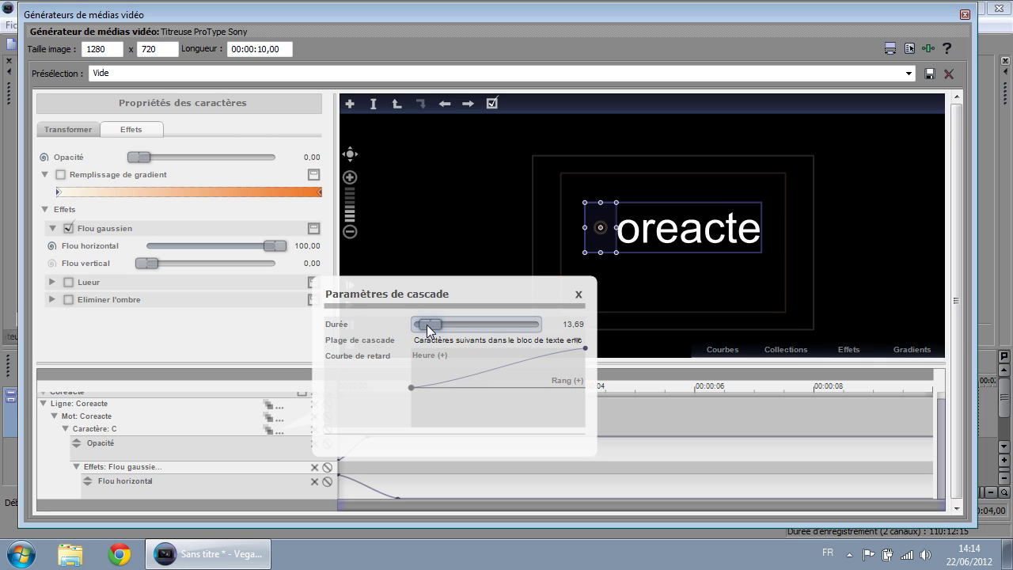
drag(419, 327, 422, 330)
click(578, 295)
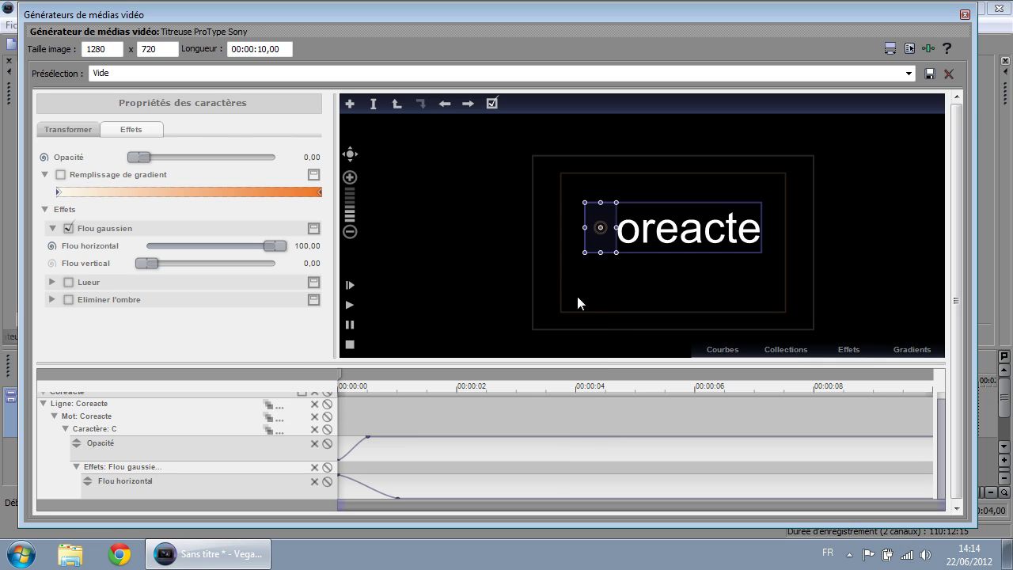
Step: Return to the start and preview the title with the new cascade settings
click(346, 377)
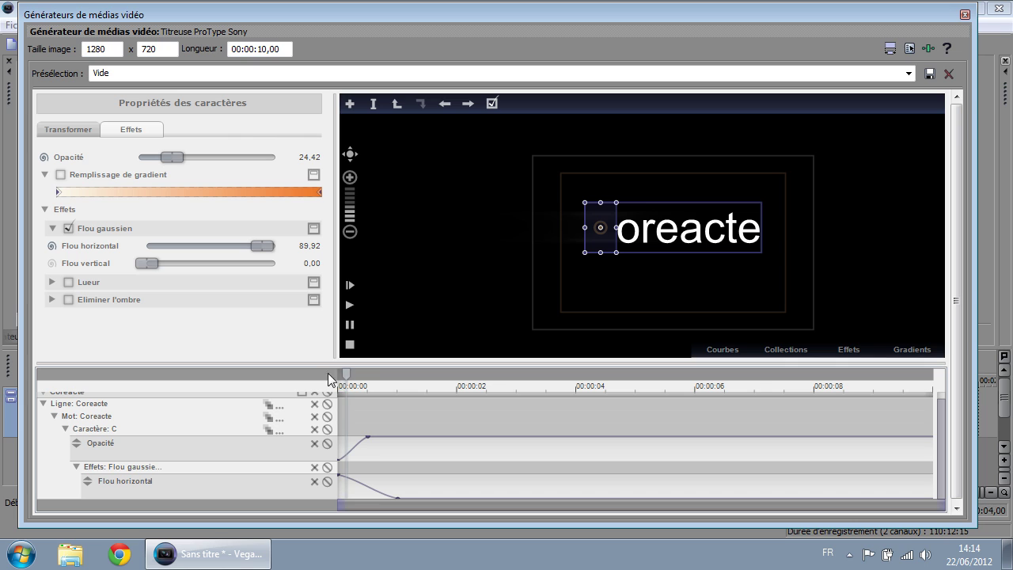
drag(346, 372, 317, 377)
key(space)
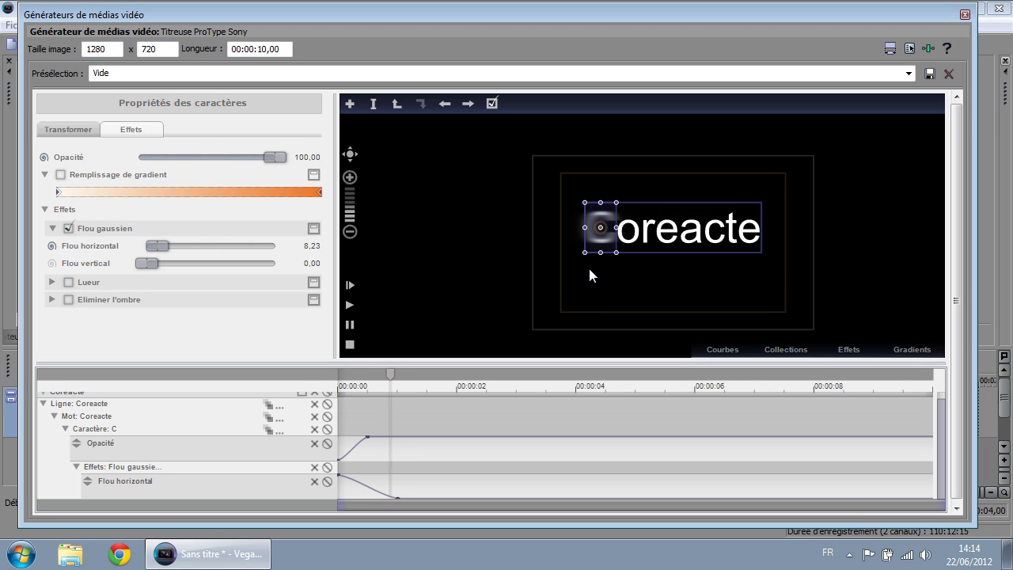
key(space)
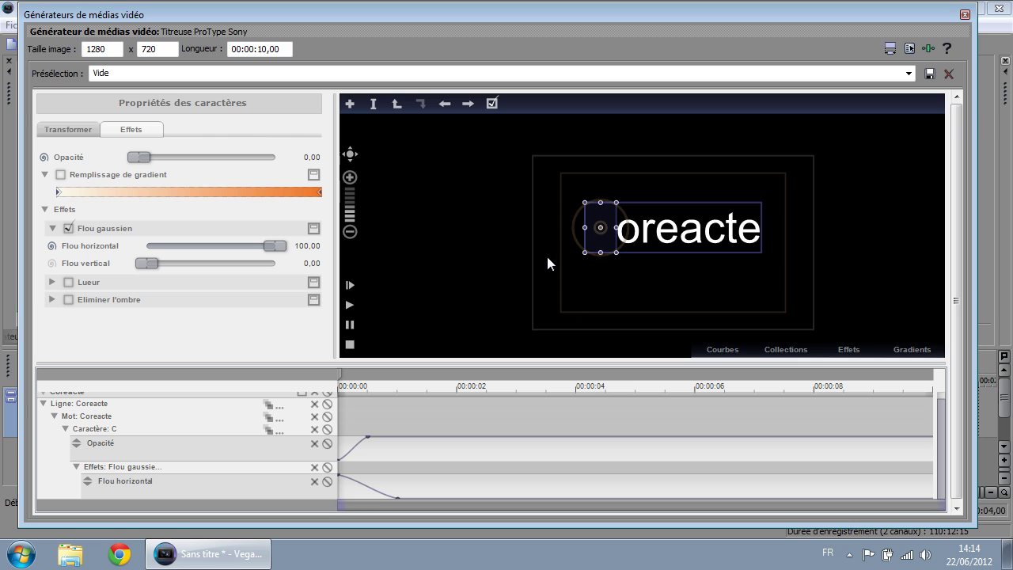
Step: Turn the cascade back on for the character C and play the title
click(266, 430)
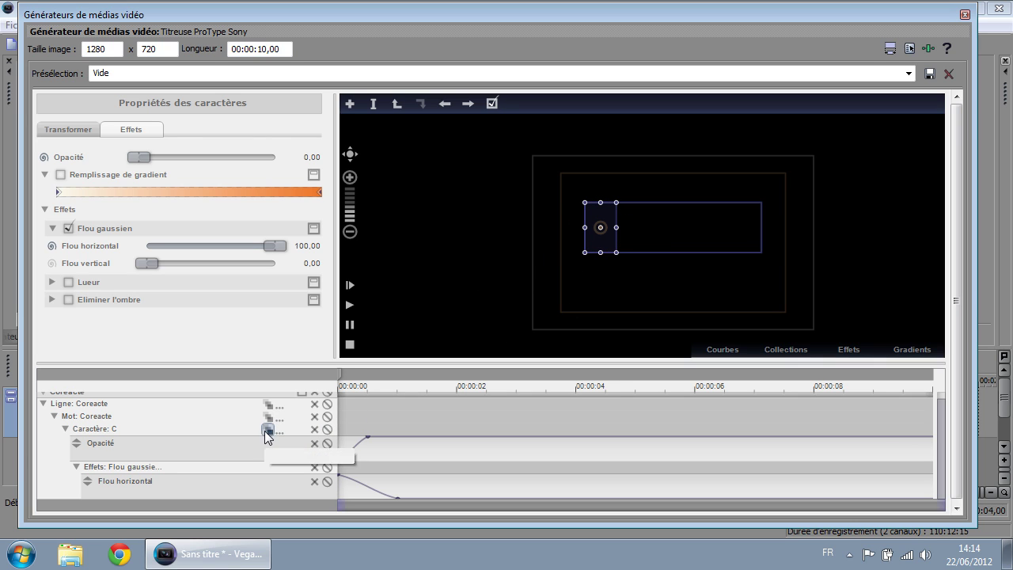
click(492, 280)
click(349, 305)
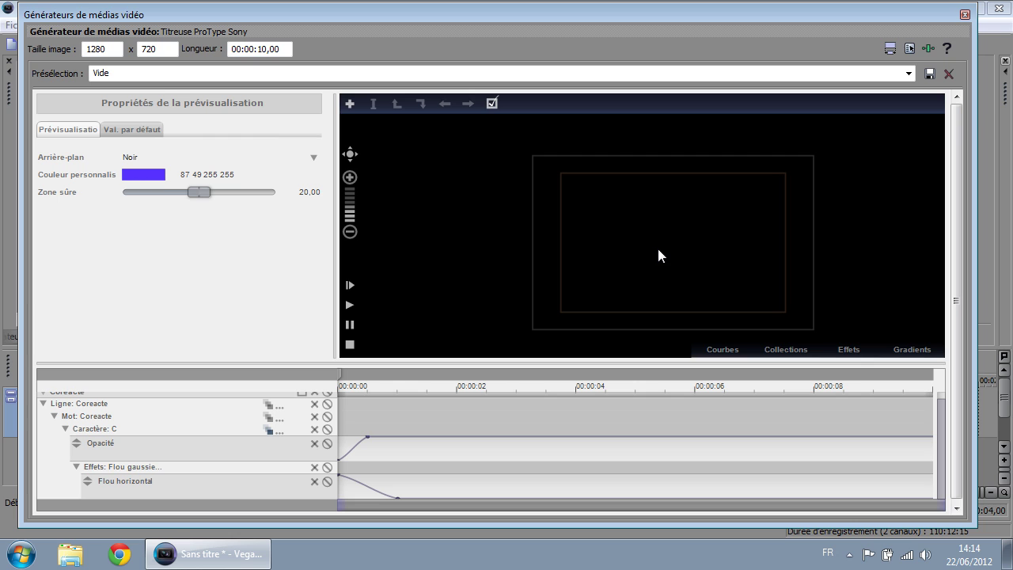
Step: Replace the whole title text with "Articole Tutoriels"
drag(341, 371, 497, 377)
click(733, 242)
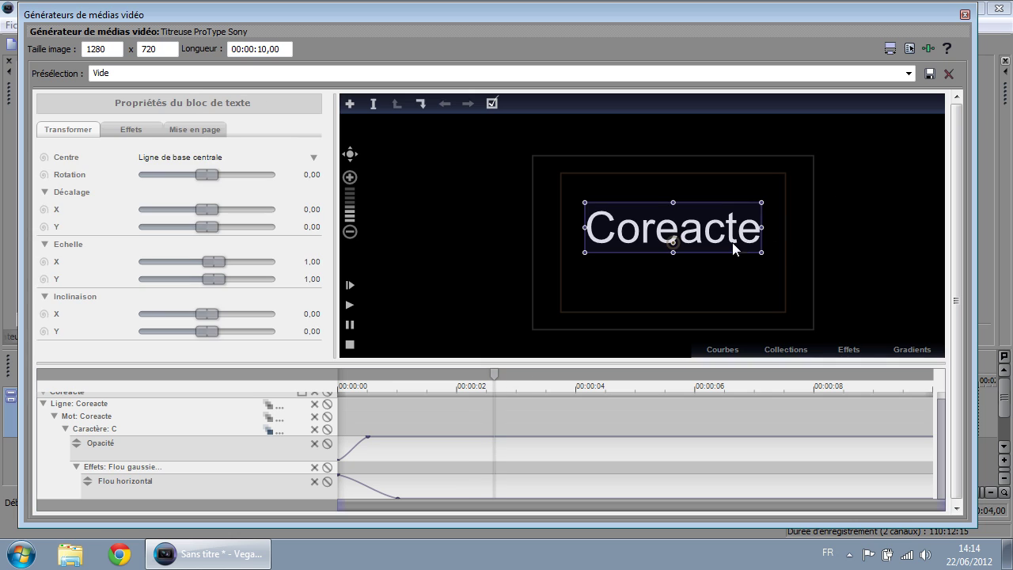
double_click(761, 235)
key(ctrl+a)
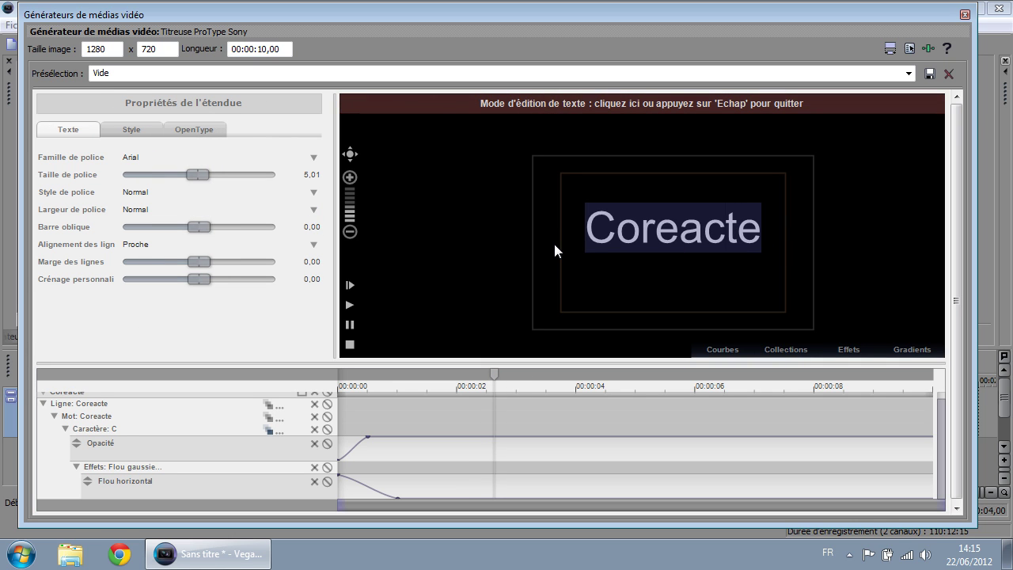
text(Articole )
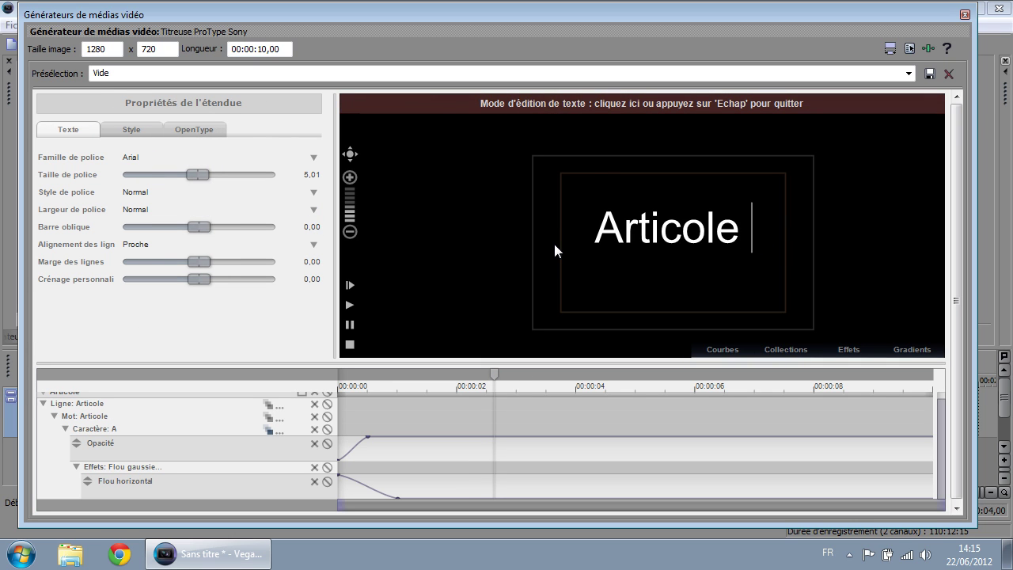
text(Tut)
key(BackSpace)
text(ut)
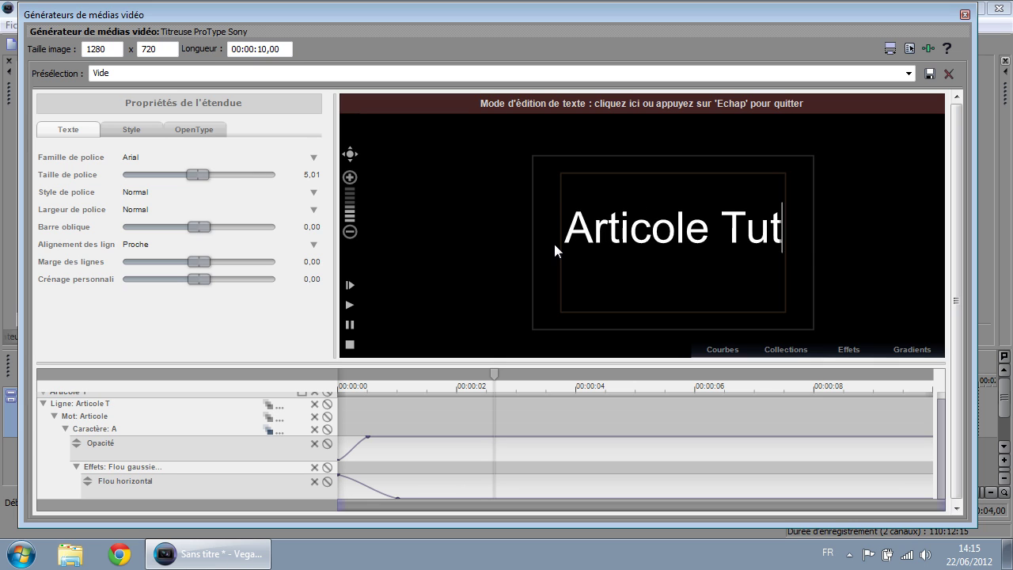
text(or iels)
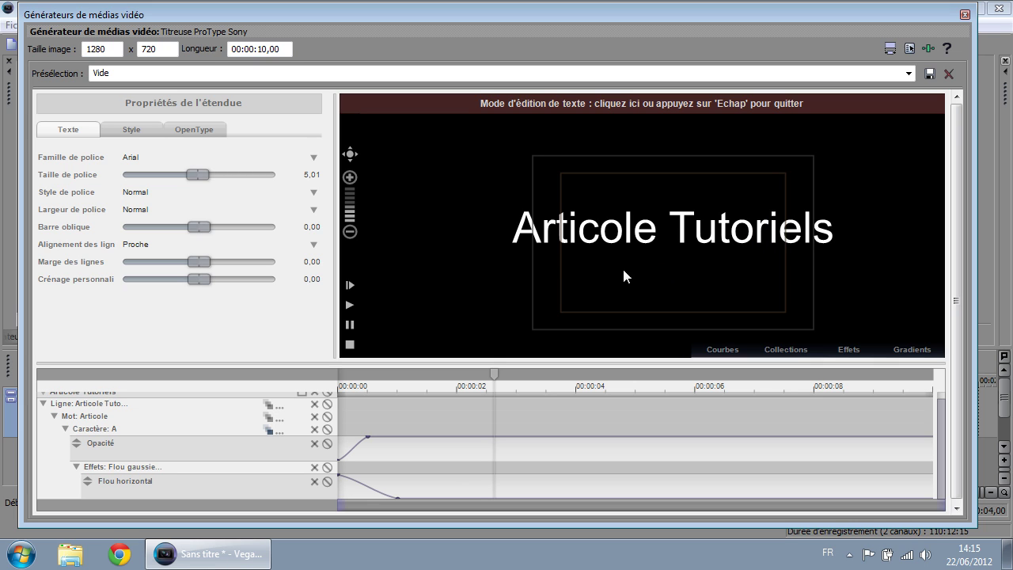
click(652, 301)
key(Escape)
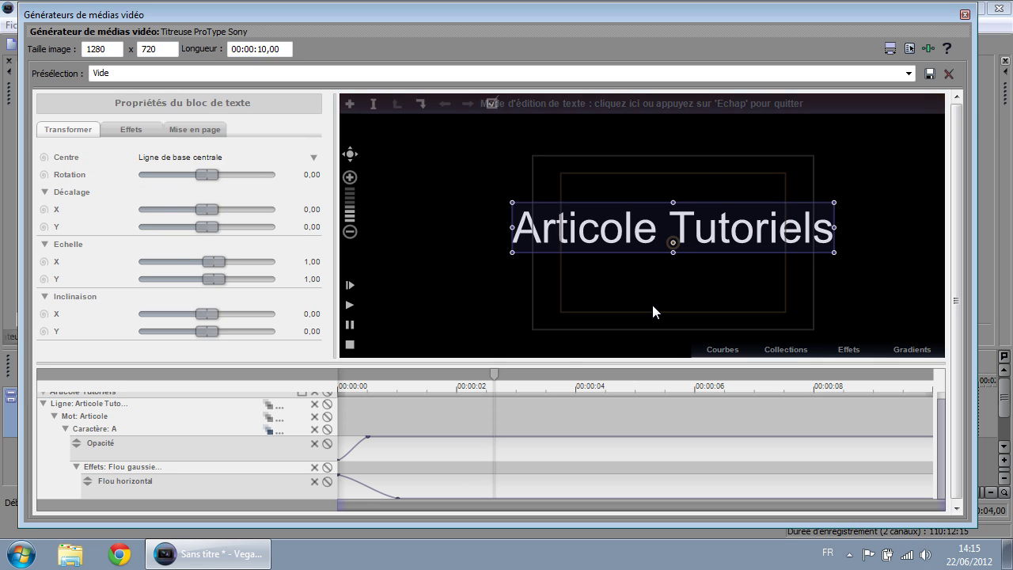
Step: Play the "Articole Tutoriels" title from the start to check the cascaded blur
drag(499, 371, 338, 381)
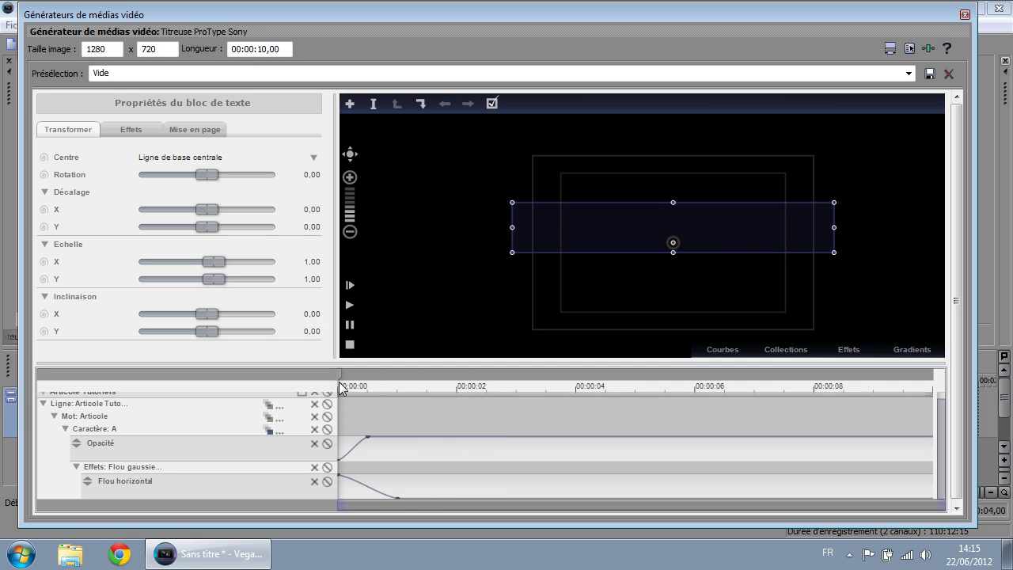
key(space)
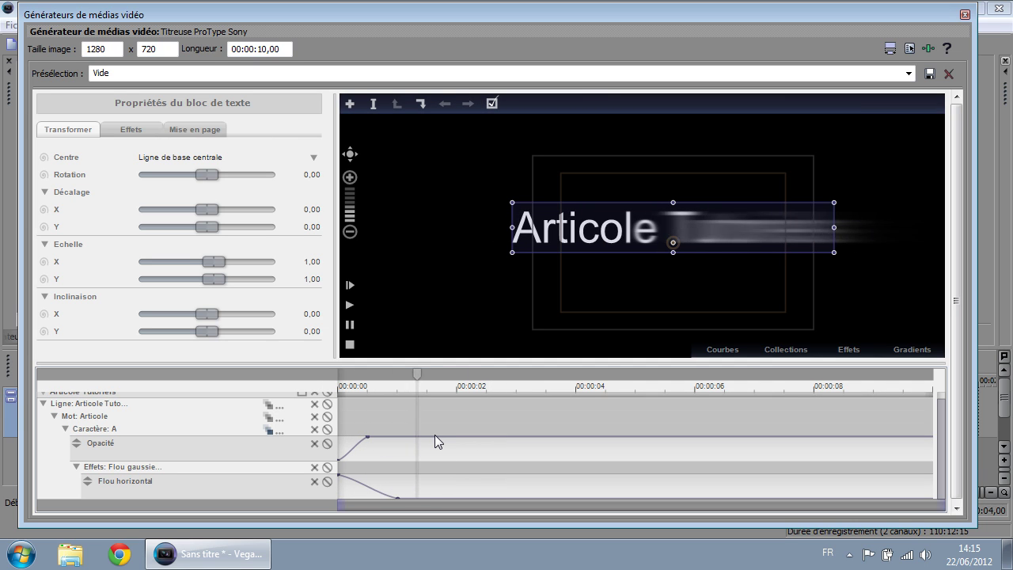
key(space)
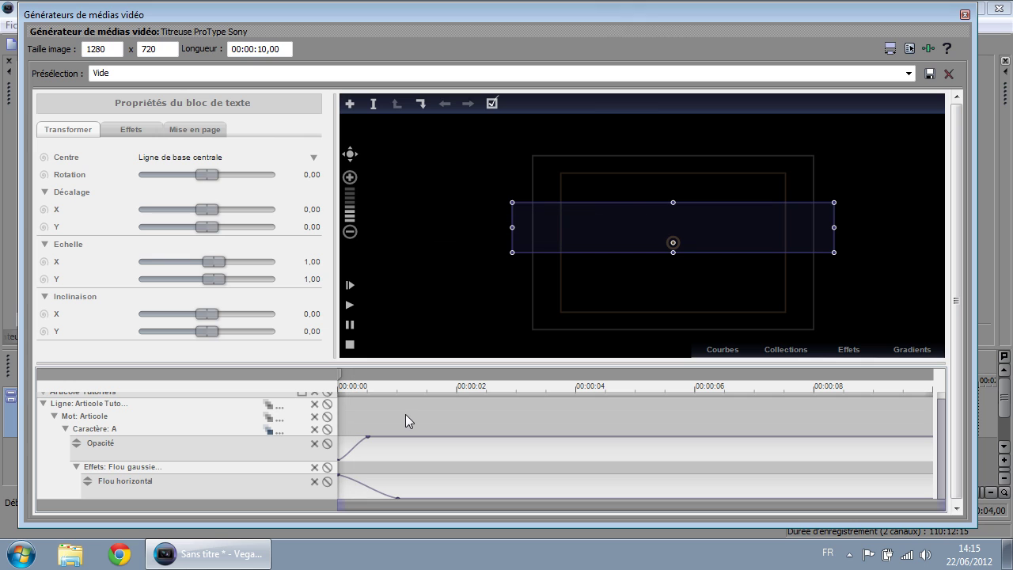
Step: Lengthen the first character's cascade duration and preview the title from the start
click(281, 429)
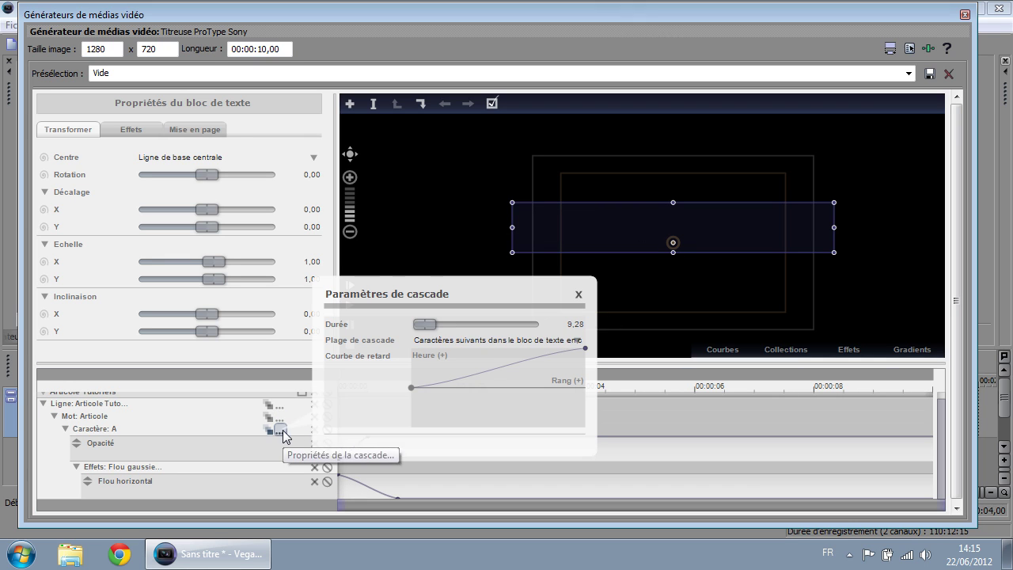
drag(422, 327, 469, 325)
click(581, 298)
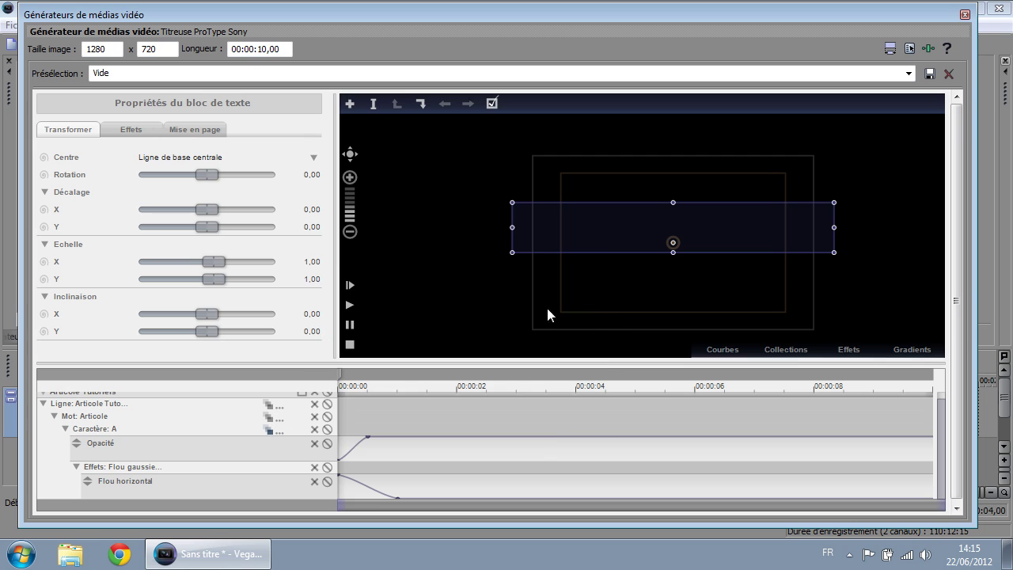
click(347, 374)
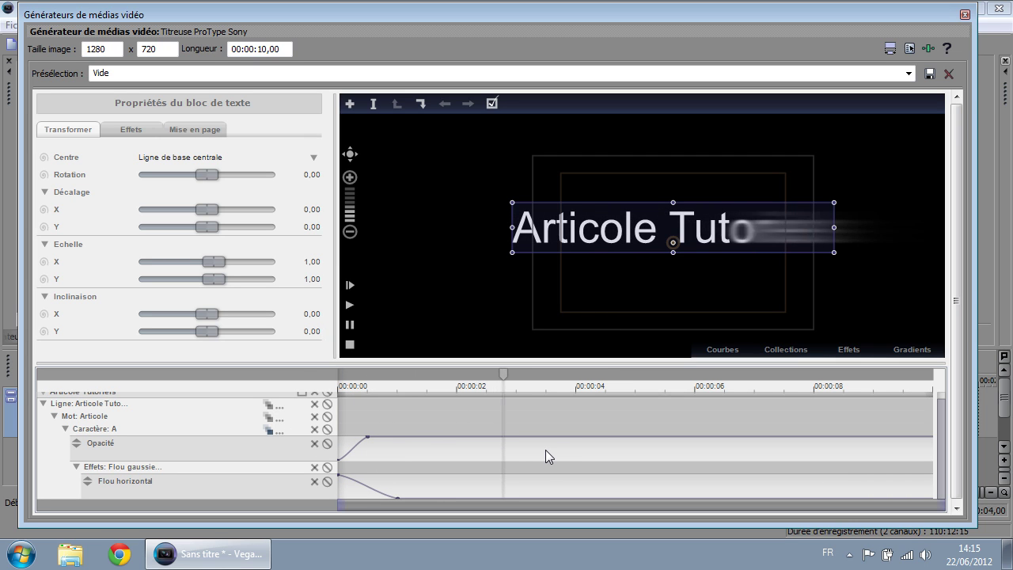
key(space)
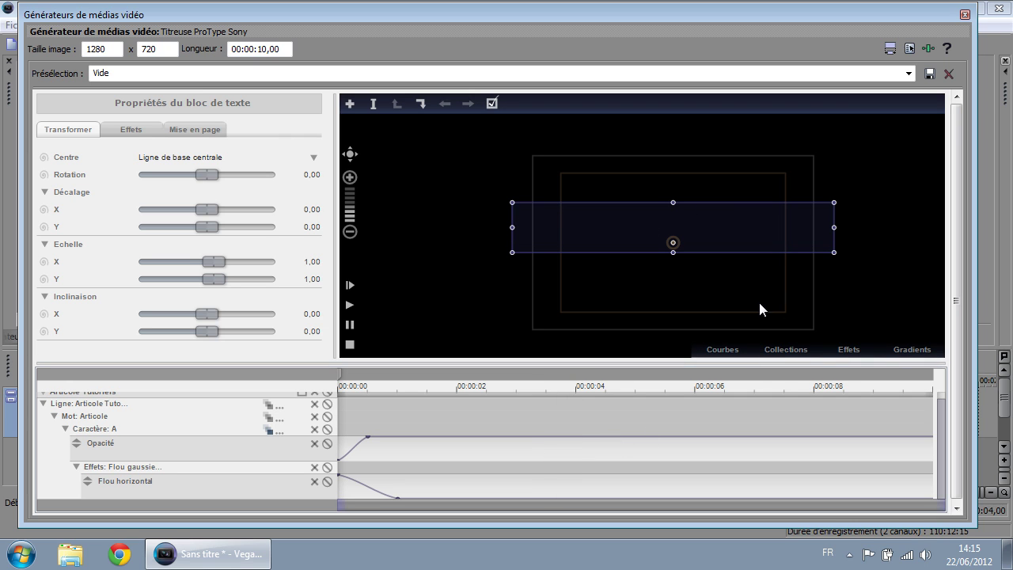
Step: Replace the text "Articole Tutoriels" with "Coreacte" and leave text editing
double_click(740, 221)
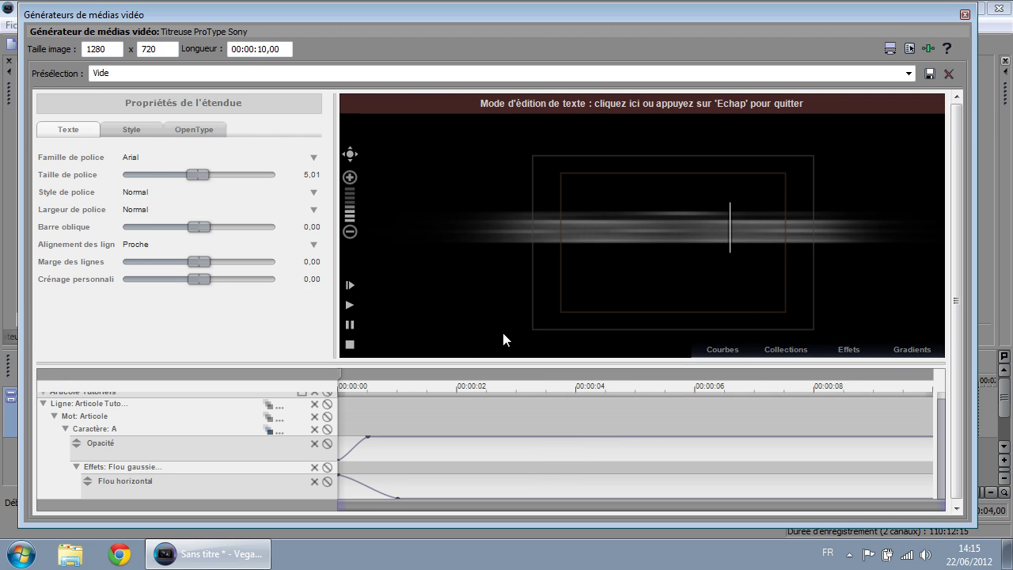
drag(339, 370, 578, 383)
drag(827, 234, 484, 244)
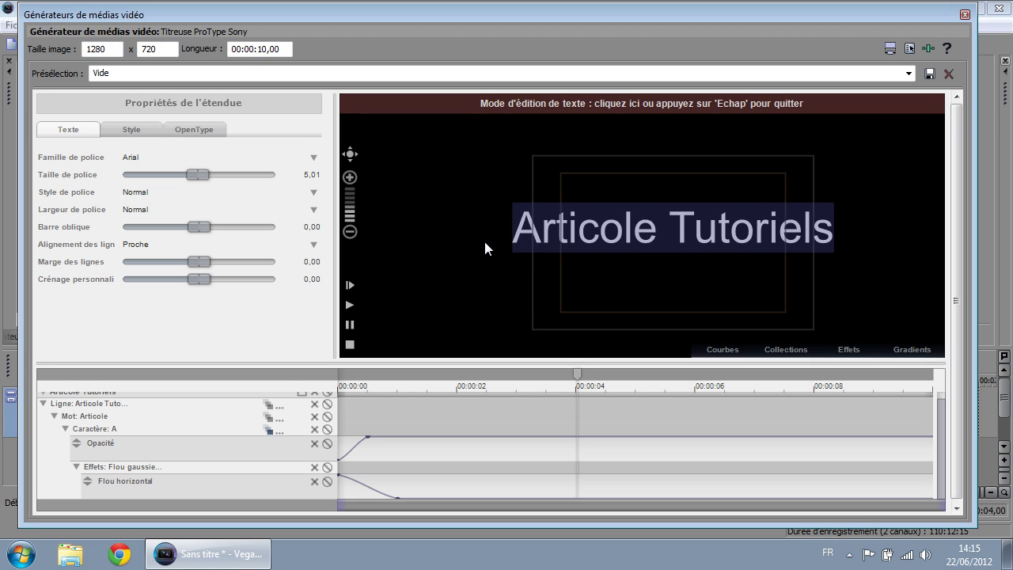
text(Coreacte)
click(463, 402)
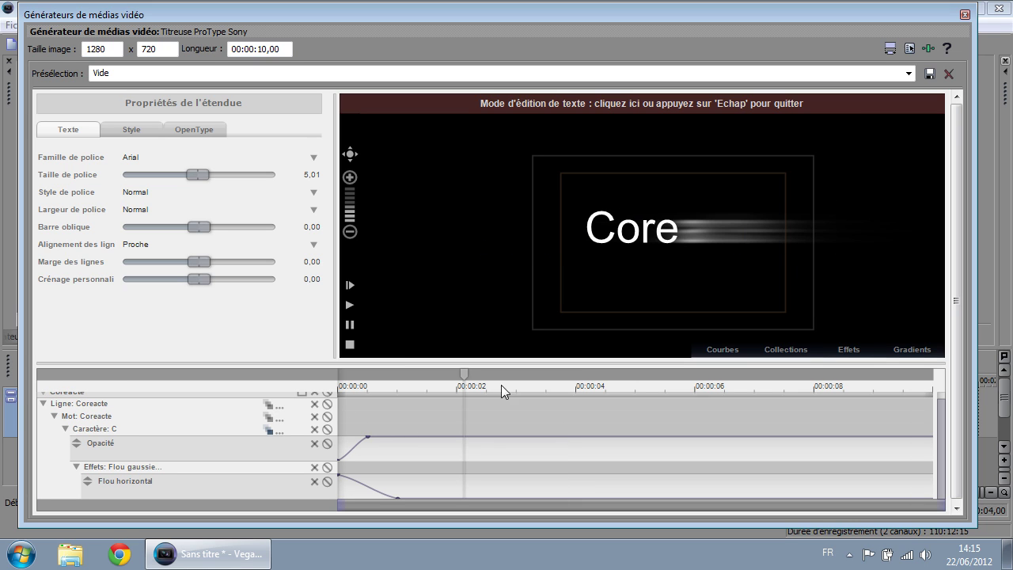
click(696, 268)
Step: Set the C's cascade duration to about 11.17 and preview the title from the start
click(281, 431)
drag(450, 323, 433, 328)
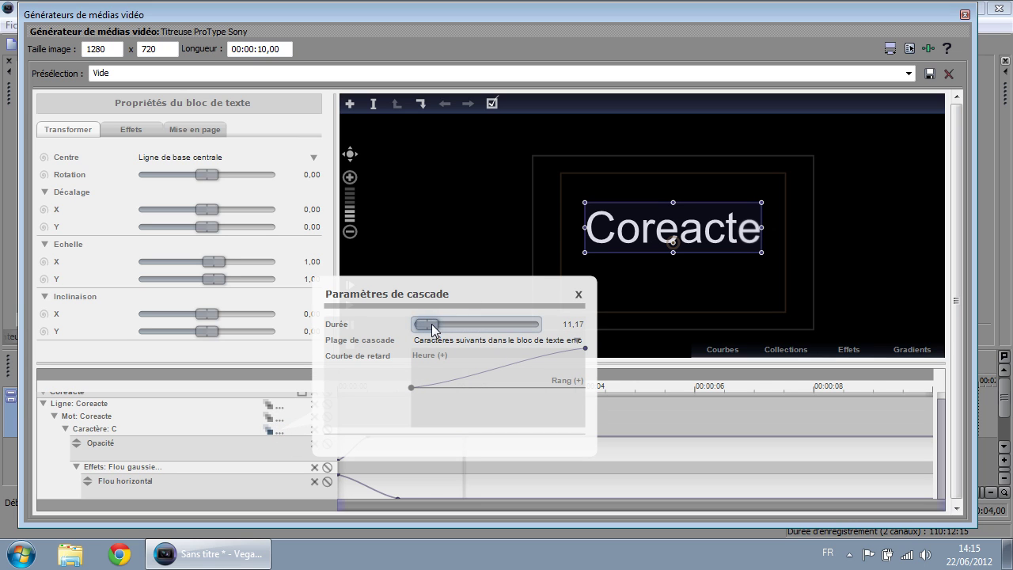
click(578, 294)
drag(463, 374, 317, 382)
key(space)
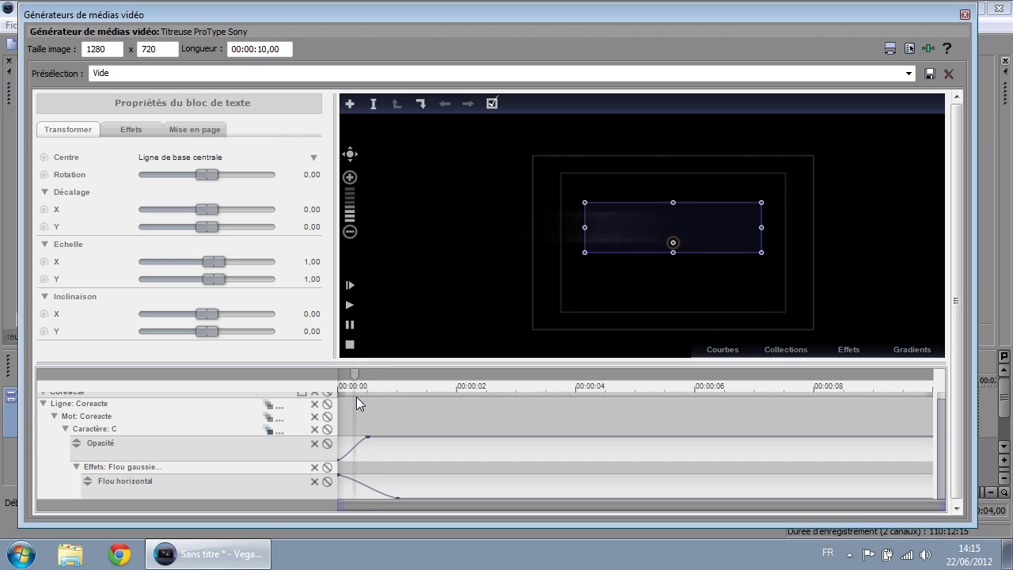
key(space)
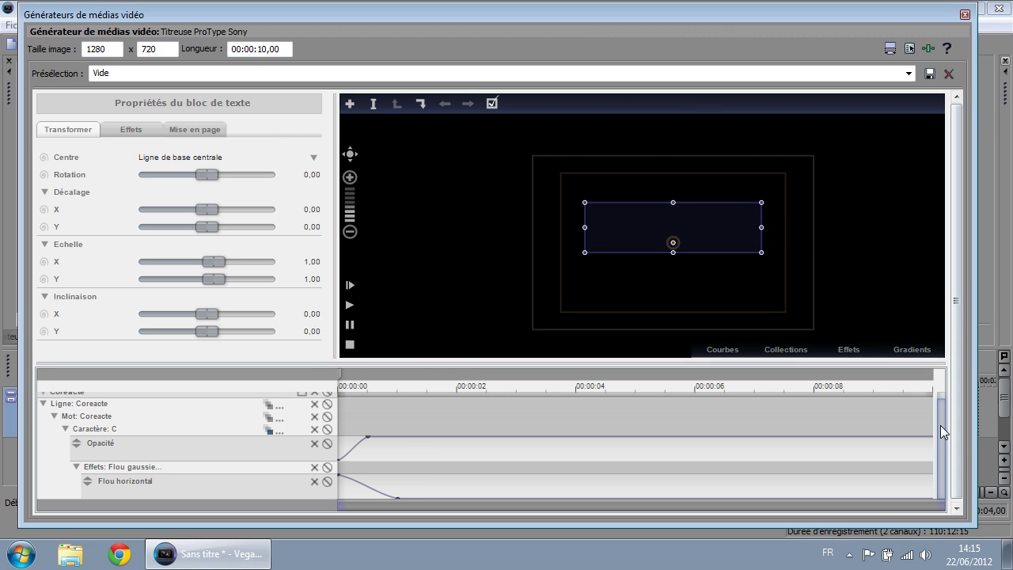
Step: Save the Coreacte text block's animation as a custom collection named "Flou Mots"
scroll(940, 425, up, 1)
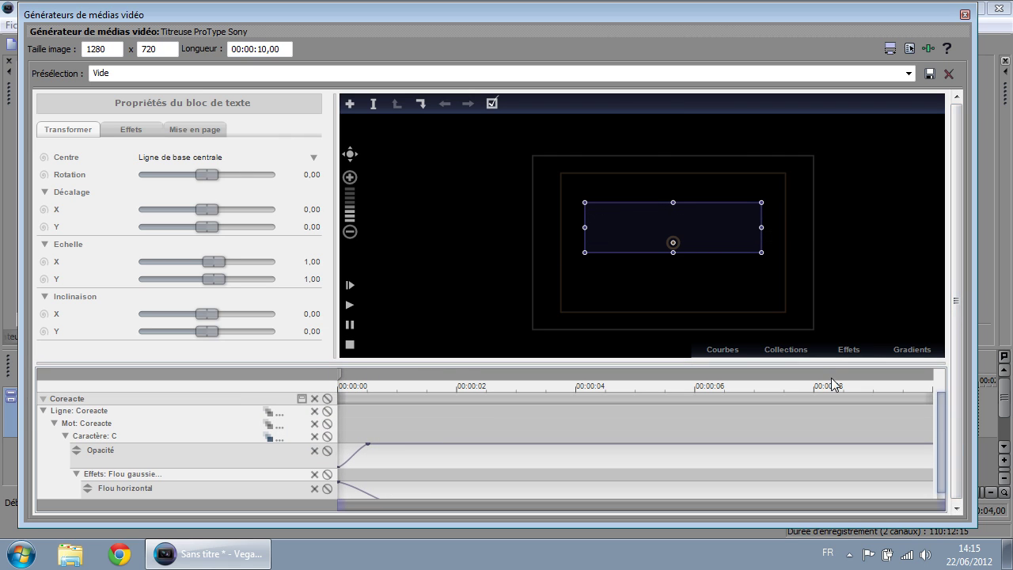
click(300, 399)
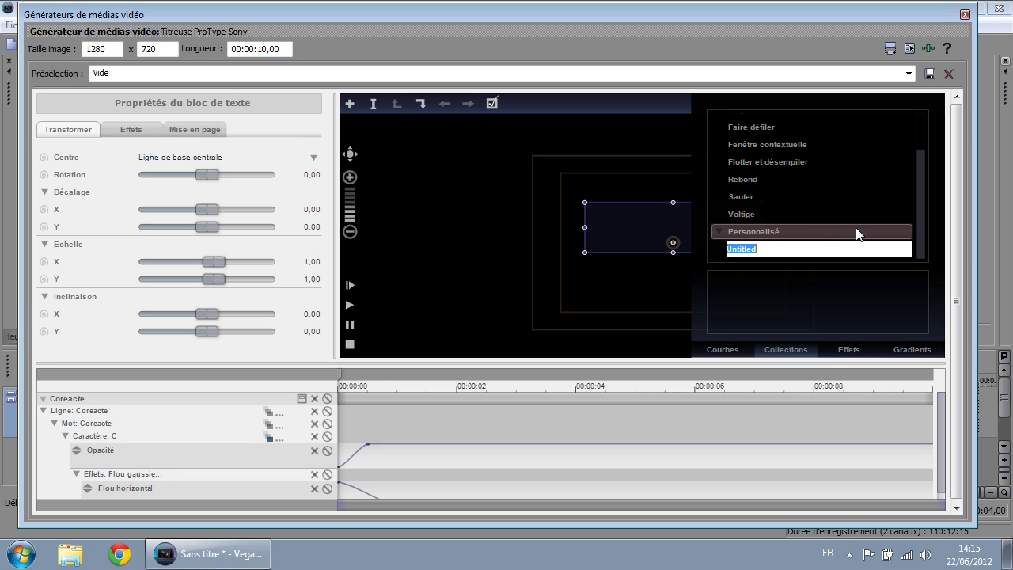
text(Flou Mots)
key(Return)
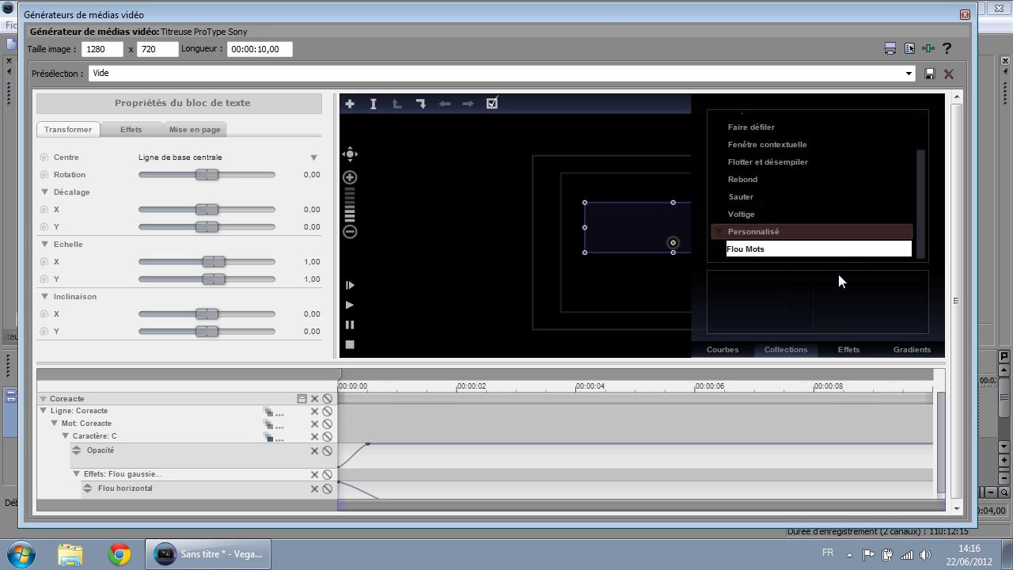
click(852, 270)
Step: Preview the custom Flou Mots collection alongside the built-in Voltige collection, then close the collections list
click(775, 248)
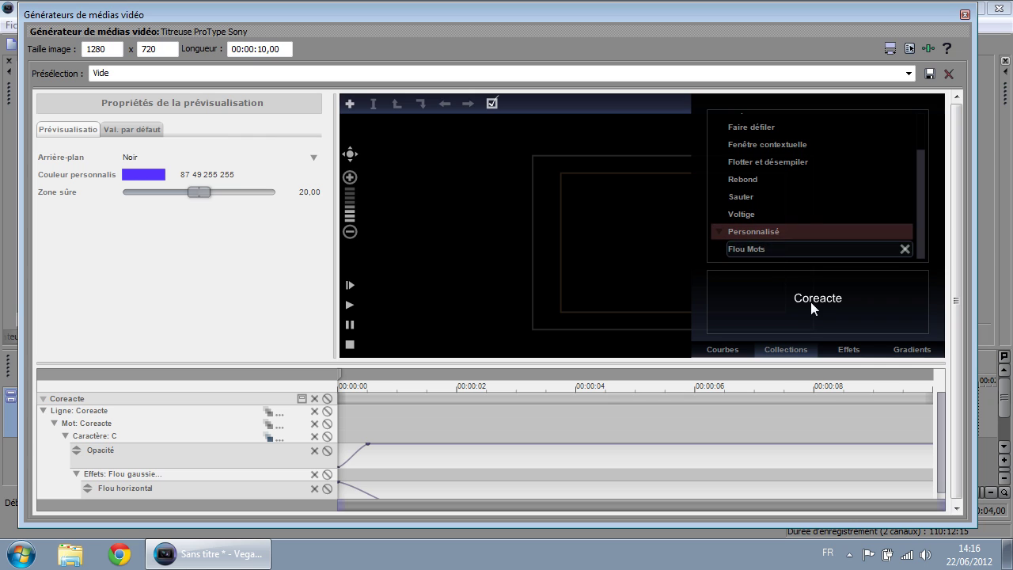
click(780, 250)
click(804, 216)
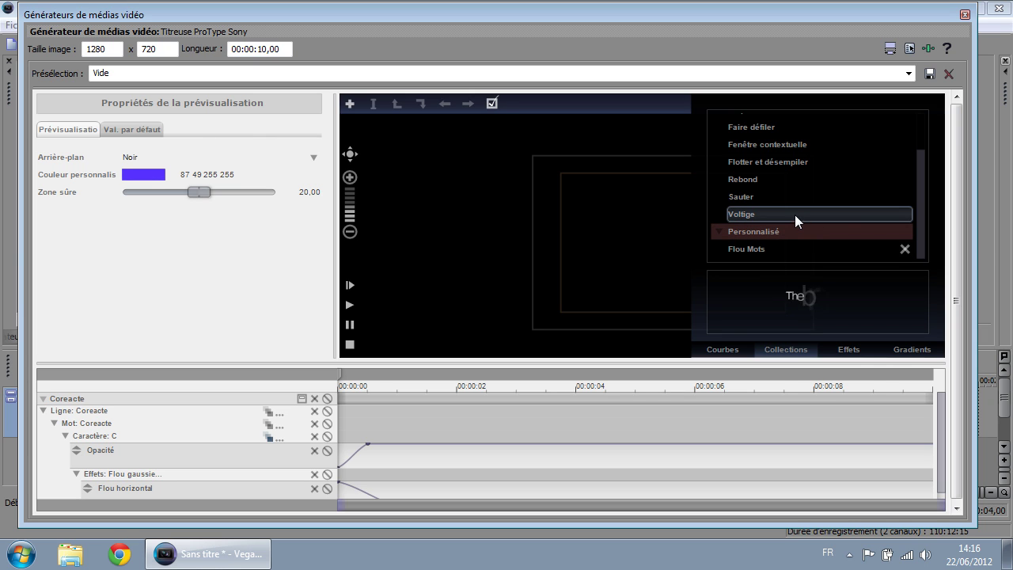
click(760, 249)
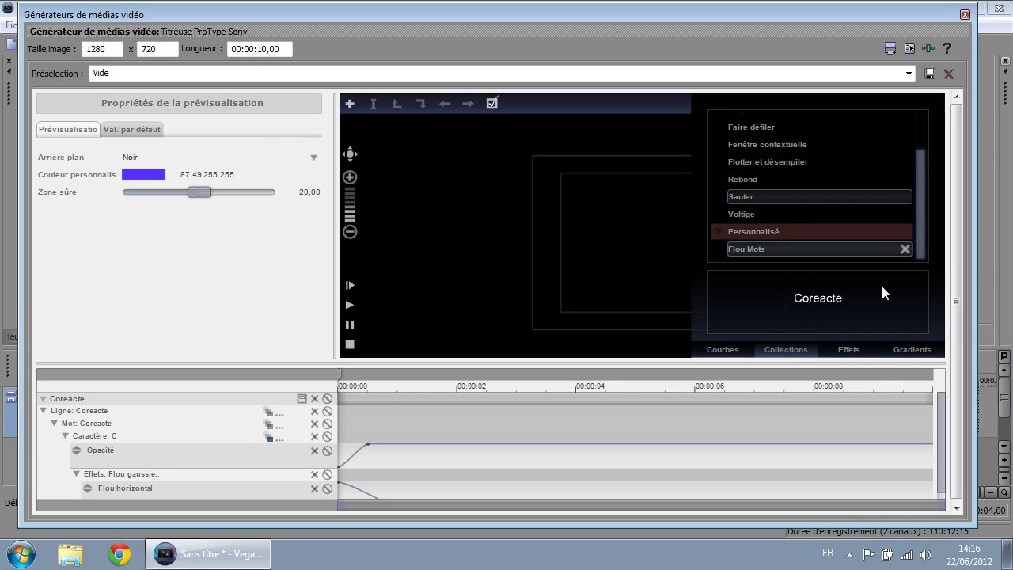
click(777, 353)
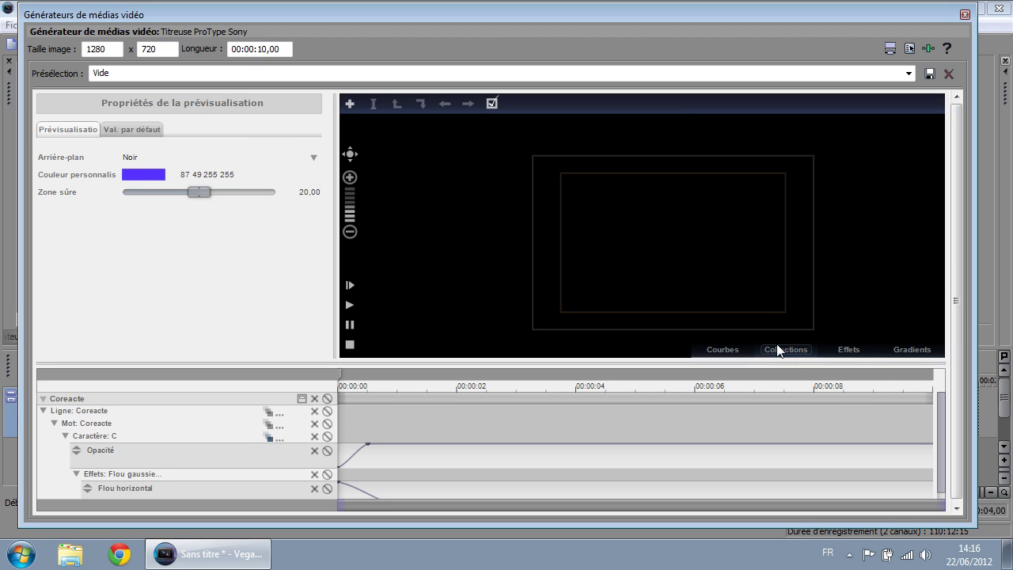
Step: Close the media generator window and play the title event on the project timeline
click(964, 15)
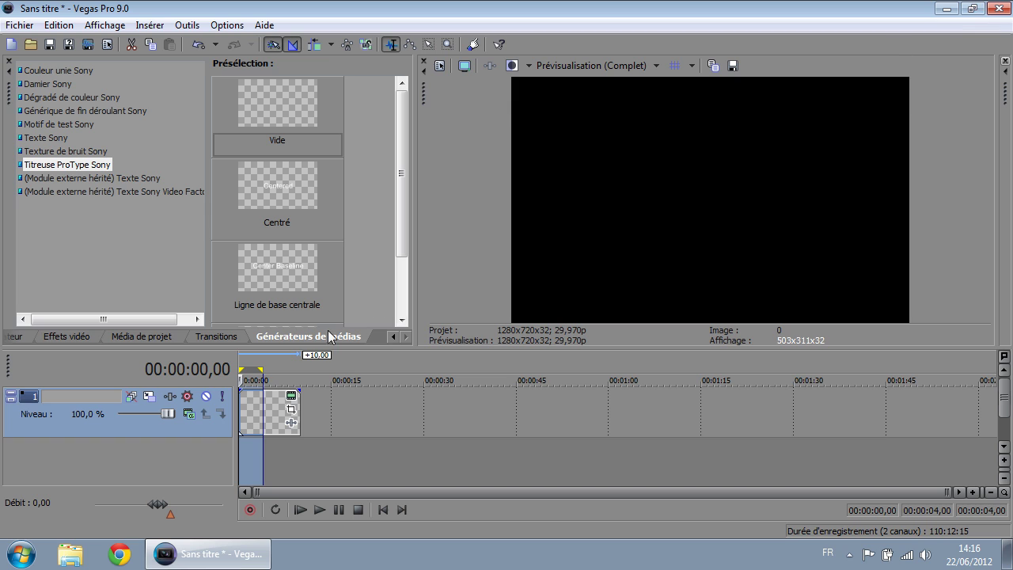
key(space)
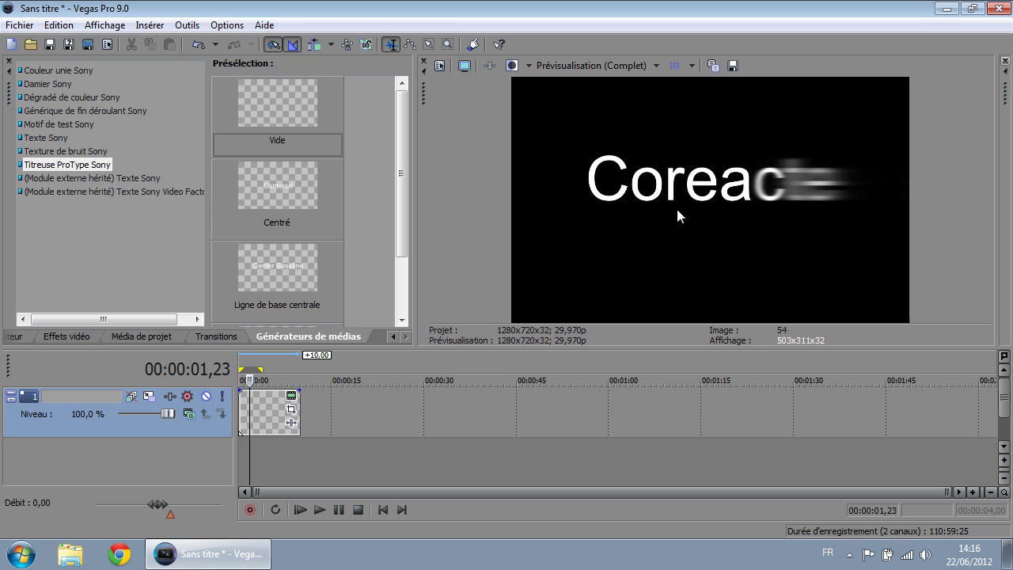
key(space)
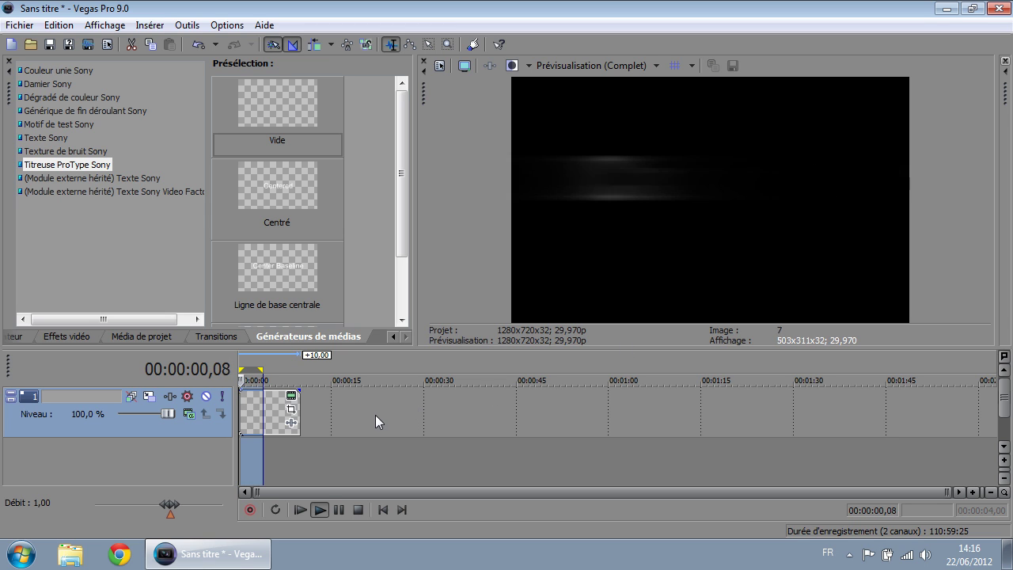
key(space)
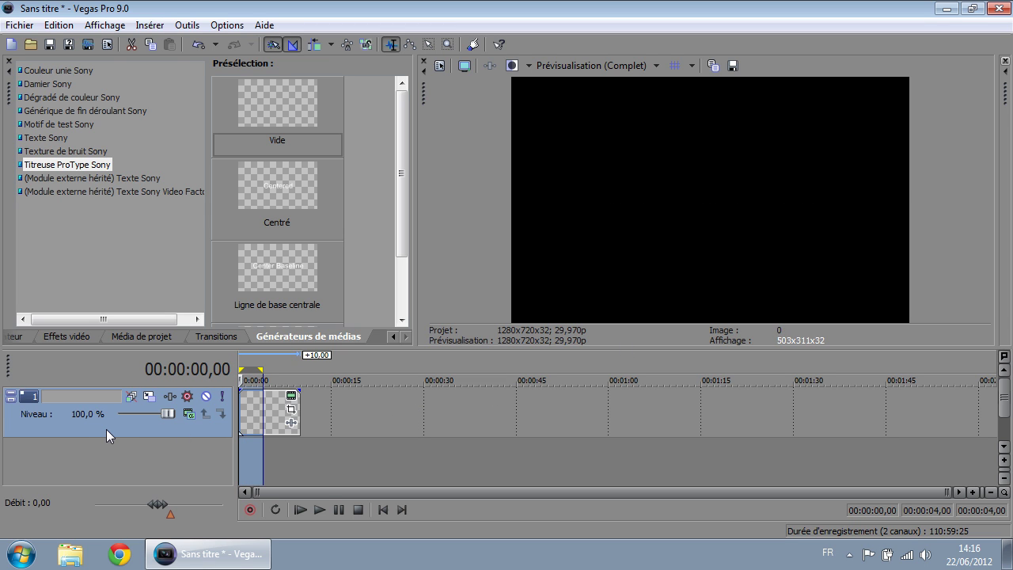
Step: Replace the title event with a new empty ProType title and preview the custom Flou Mots collection in it
key(Delete)
drag(274, 93, 226, 425)
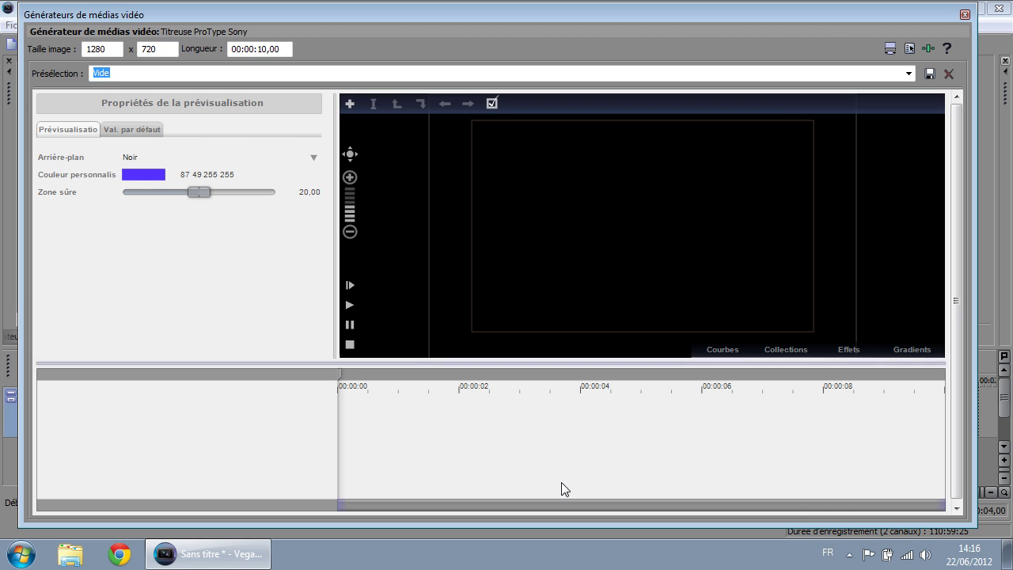
click(780, 350)
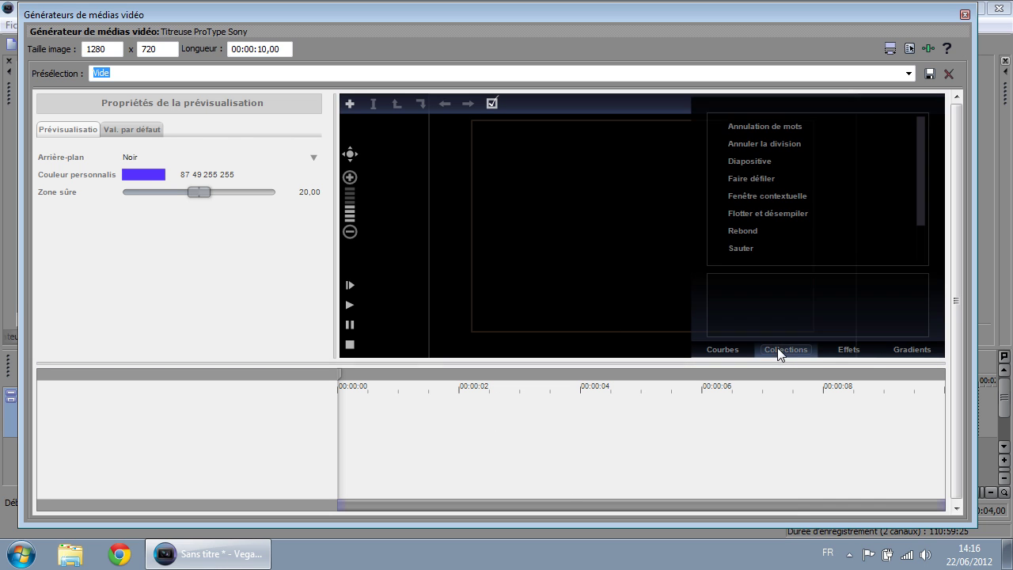
scroll(791, 230, down, 3)
mouse_move(750, 248)
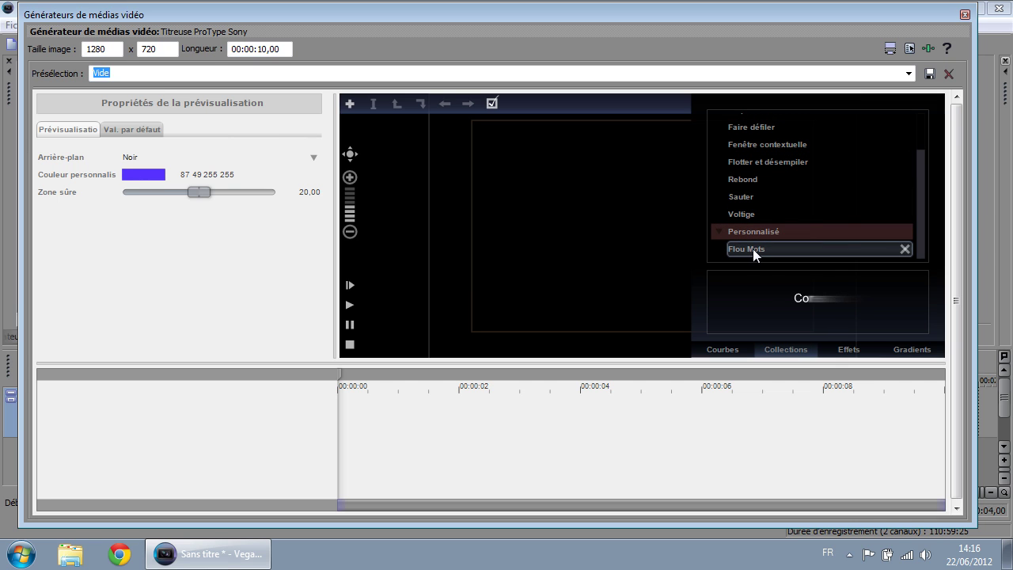
Step: Apply the custom Flou Mots collection to the empty title and play its animation from the start
drag(749, 251, 238, 447)
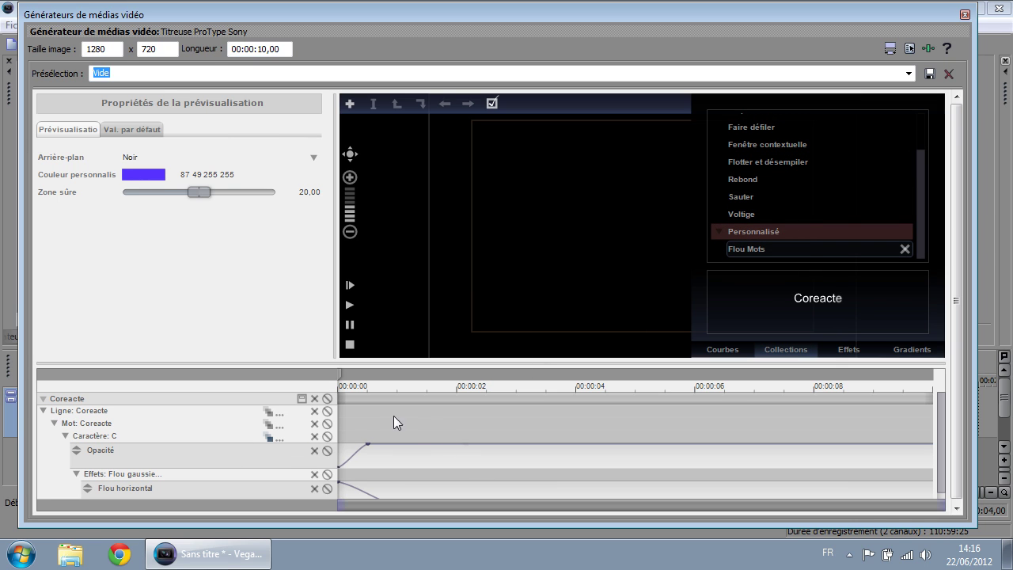
click(789, 354)
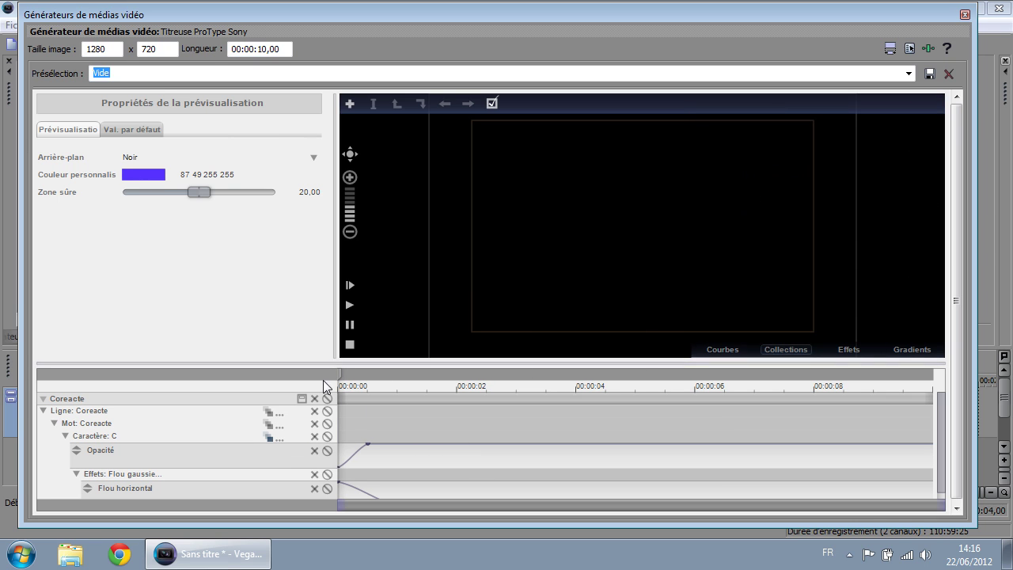
click(341, 376)
key(space)
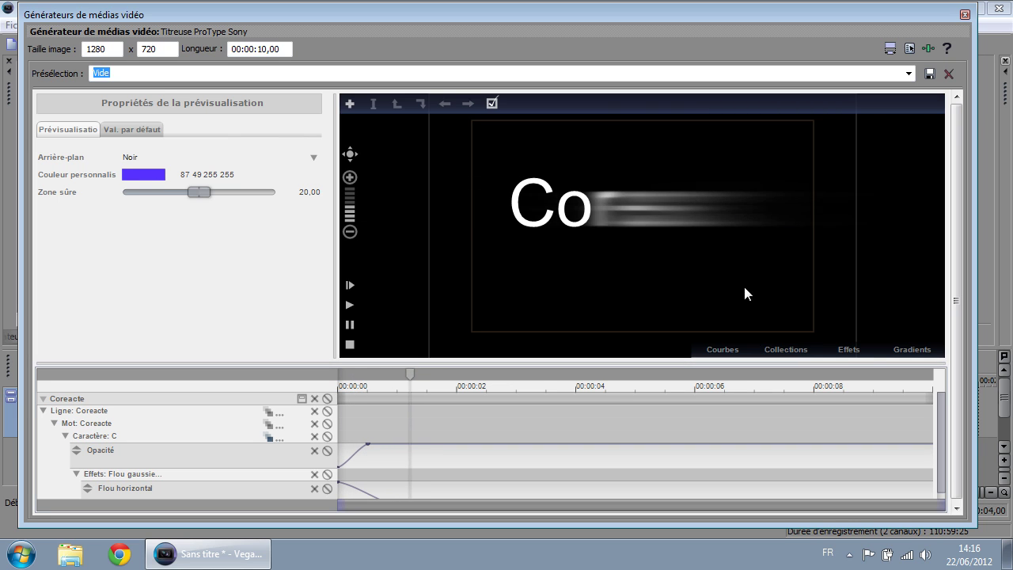
key(space)
key(space)
key(space)
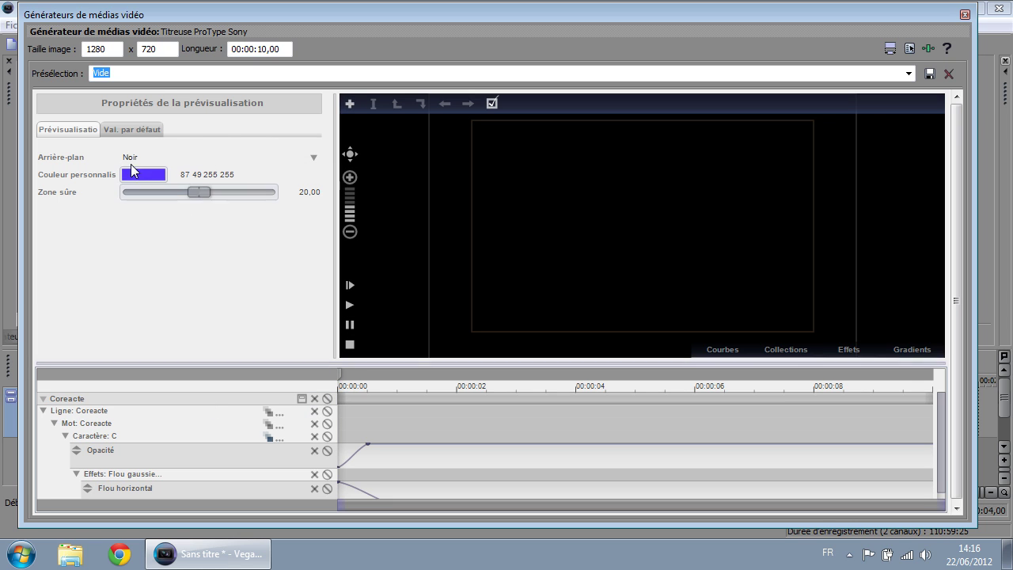
Step: Between 2 and 3 seconds, select the title's first character C and rotate it to -24.50 with X and Y offsets of 0.12
click(620, 216)
drag(344, 376, 491, 377)
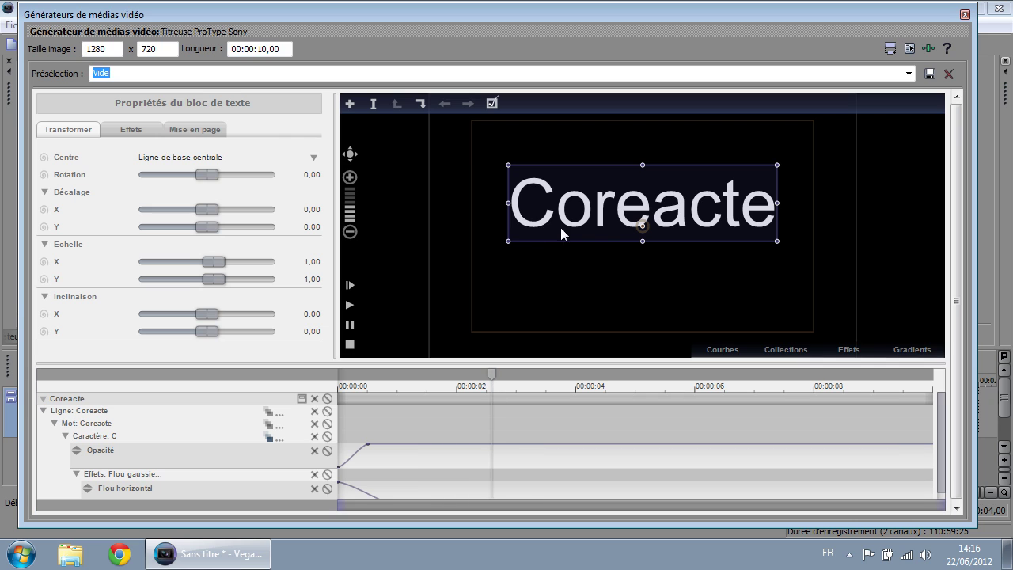
click(421, 104)
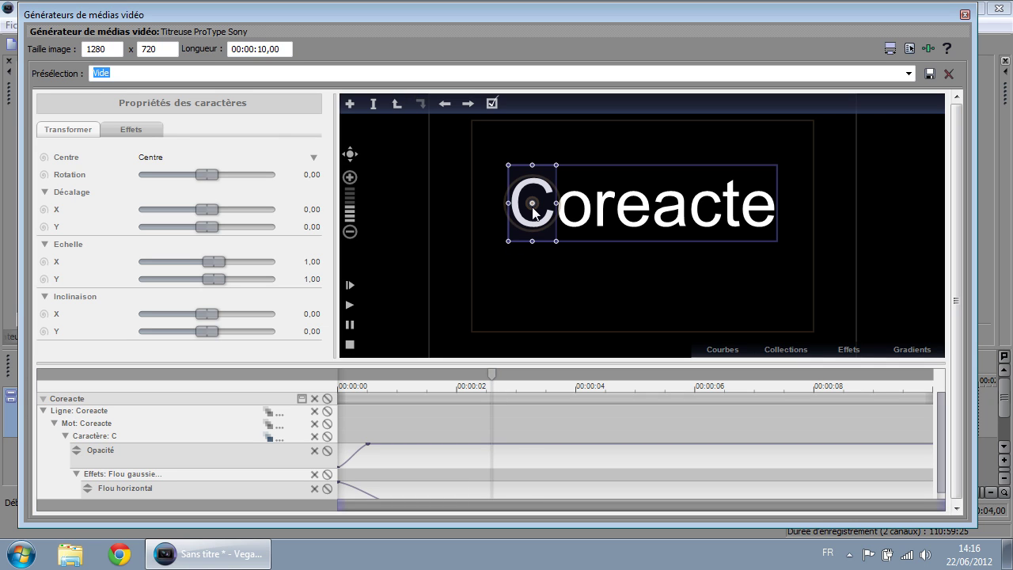
mouse_move(536, 229)
mouse_down()
mouse_move(572, 215)
mouse_move(571, 170)
mouse_move(514, 150)
mouse_move(541, 158)
mouse_move(548, 235)
mouse_move(508, 239)
mouse_move(544, 238)
mouse_up()
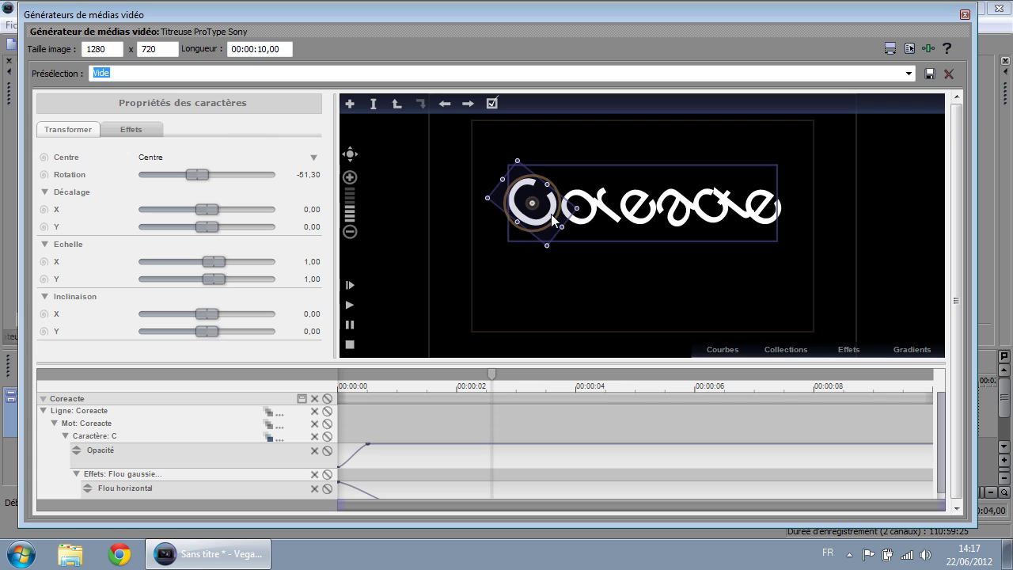
mouse_move(553, 221)
mouse_down()
mouse_move(537, 226)
mouse_move(552, 236)
mouse_up()
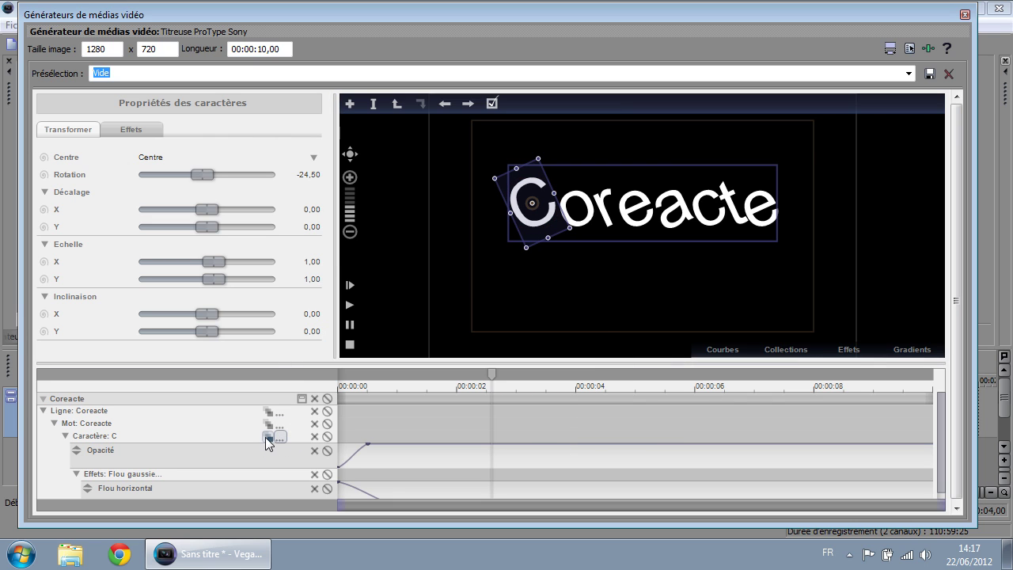
mouse_move(556, 233)
mouse_down()
mouse_move(537, 239)
mouse_move(557, 231)
mouse_up()
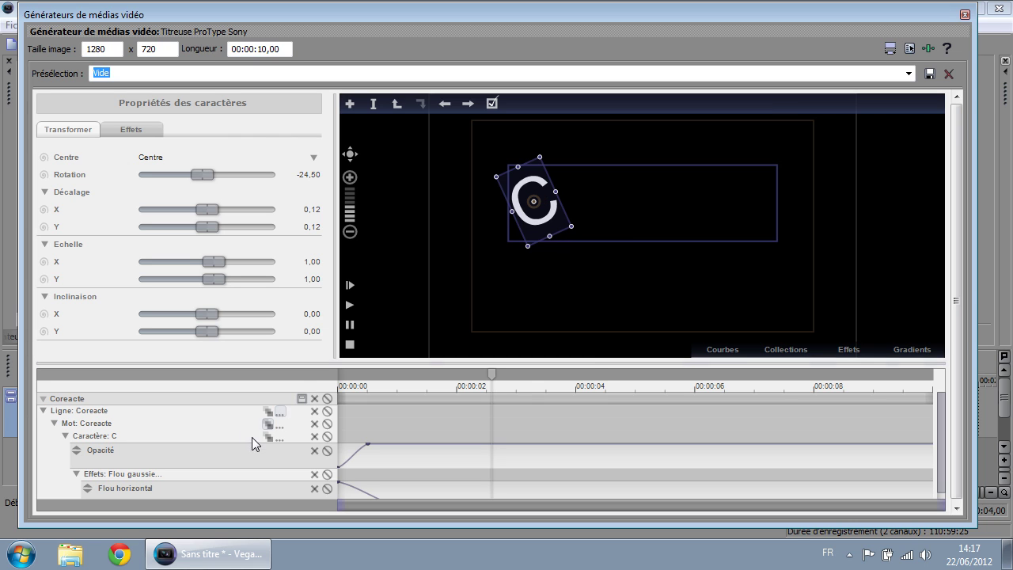
Step: Try the cascade range "Caractères suivants dans le mot en cours" for character C, restore the text-block range and close the cascade settings
mouse_move(279, 436)
click(439, 347)
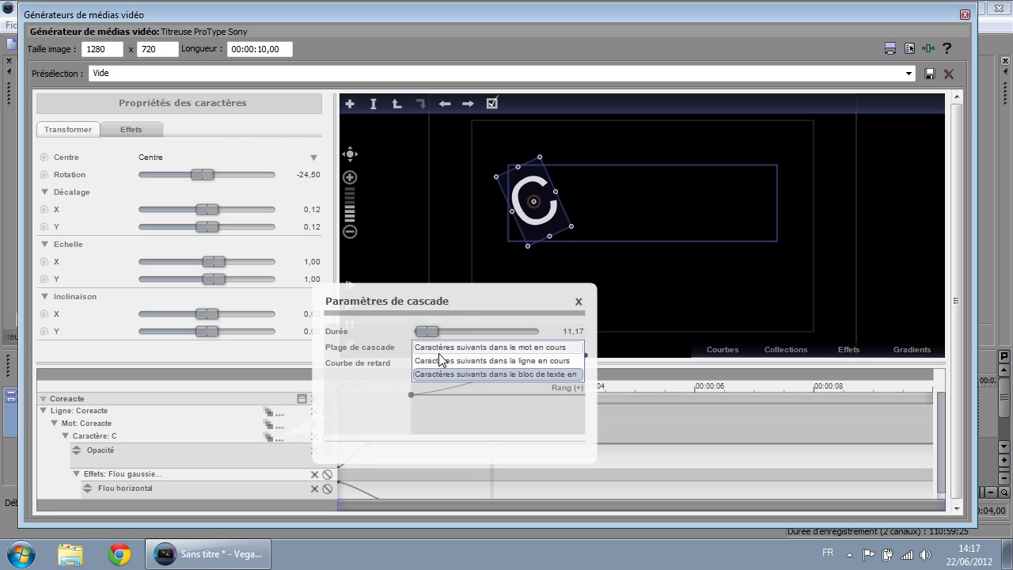
click(449, 348)
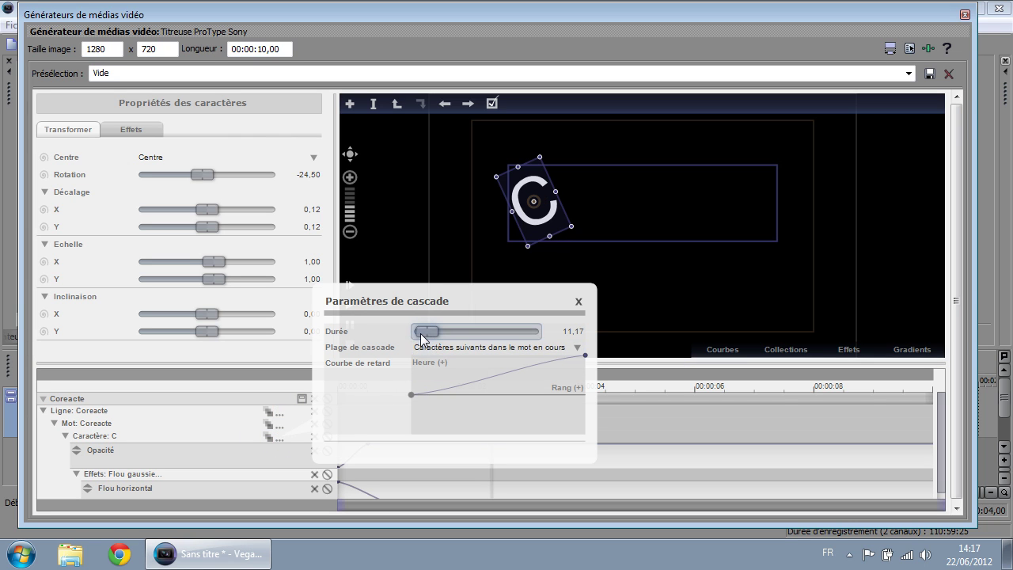
drag(425, 336, 414, 334)
click(579, 303)
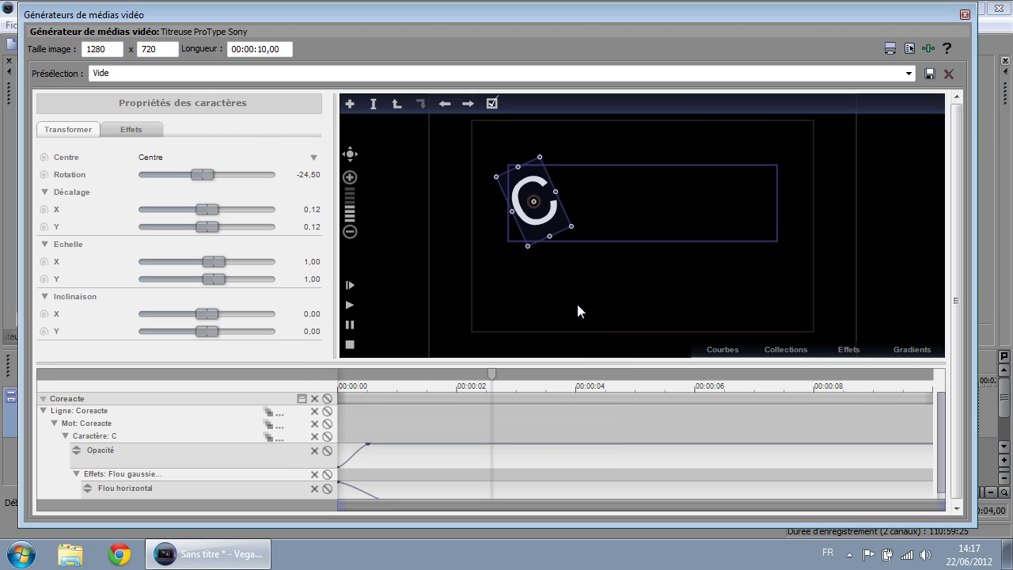
click(281, 437)
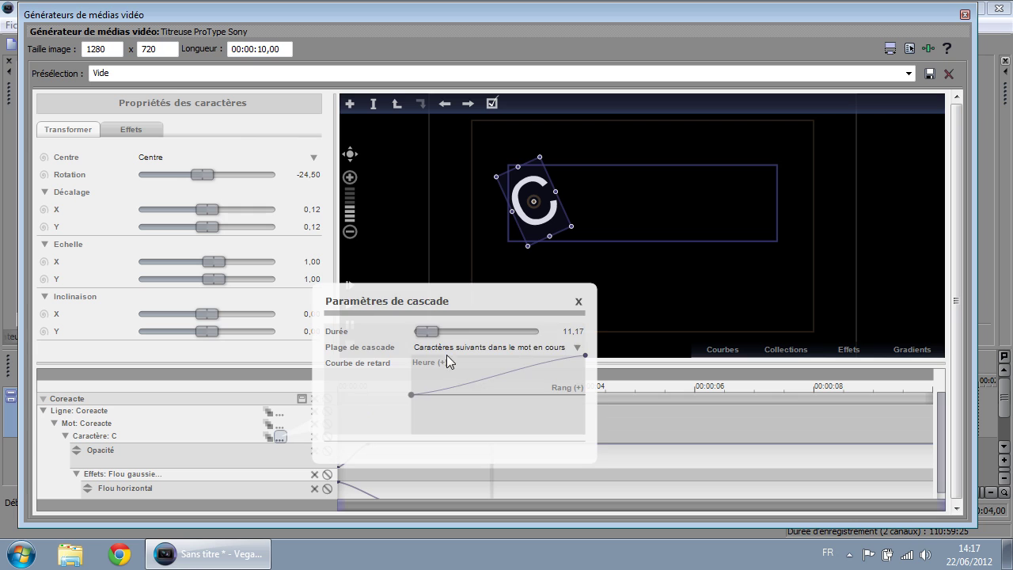
click(461, 349)
click(465, 388)
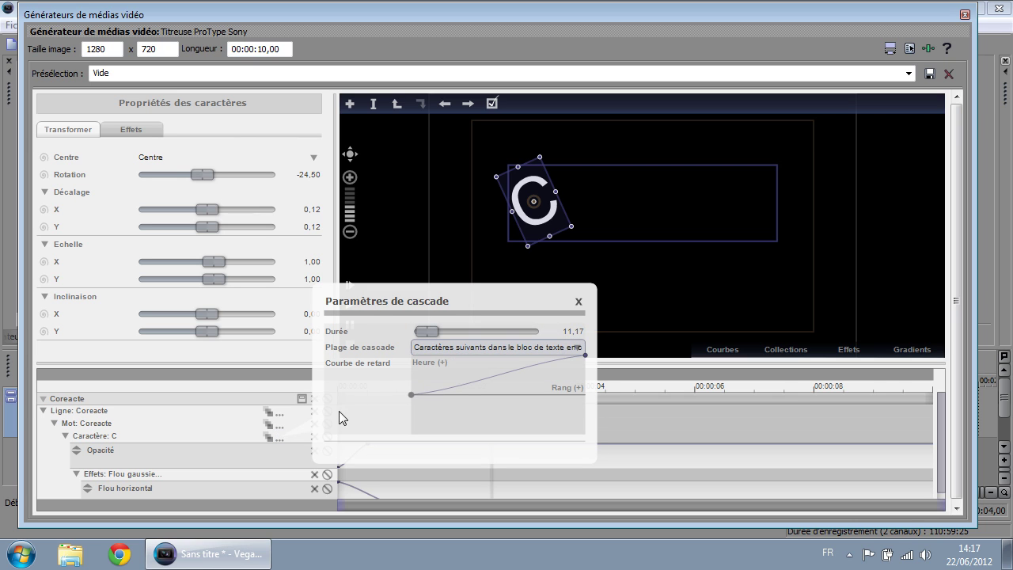
click(616, 302)
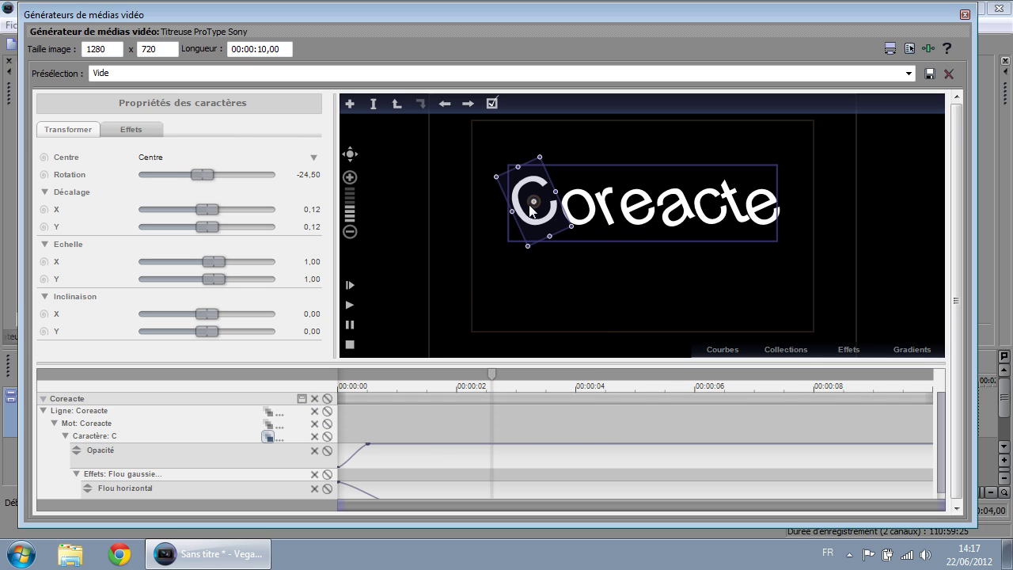
Step: Reset the rotation of character C to 0
click(308, 174)
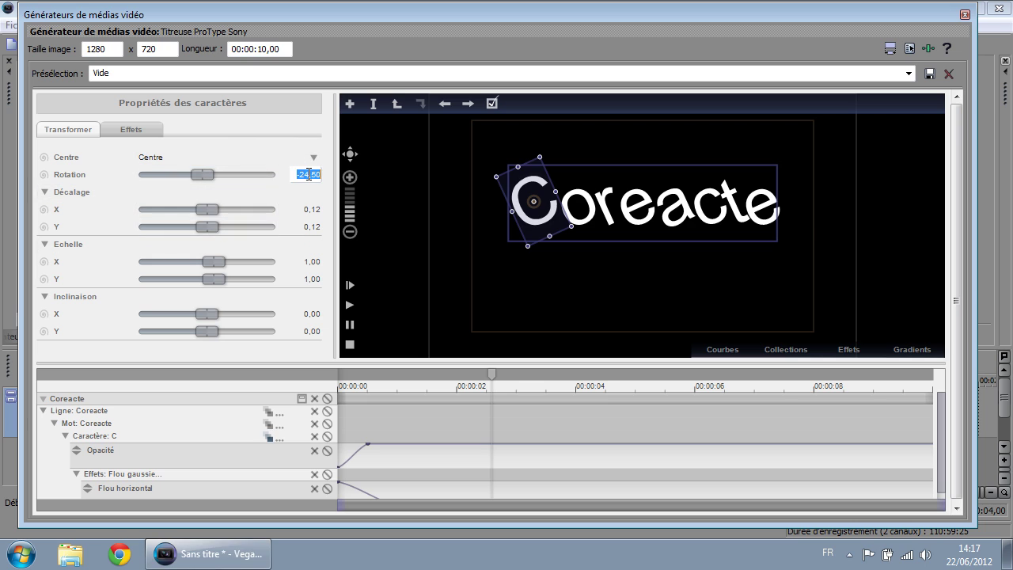
text(0)
key(Return)
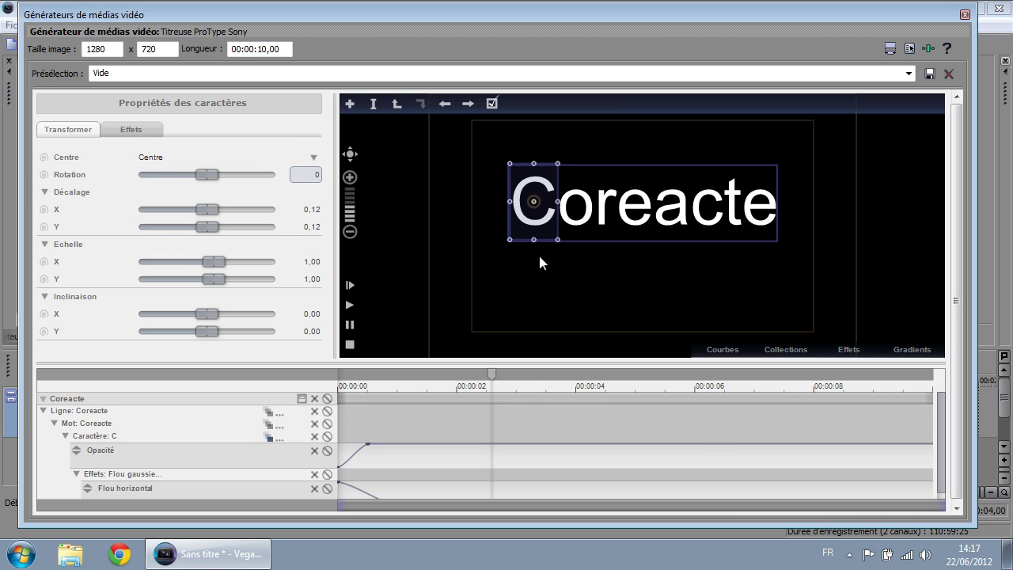
Step: Enable the Eliminer l'ombre drop shadow effect for the title's characters
click(123, 129)
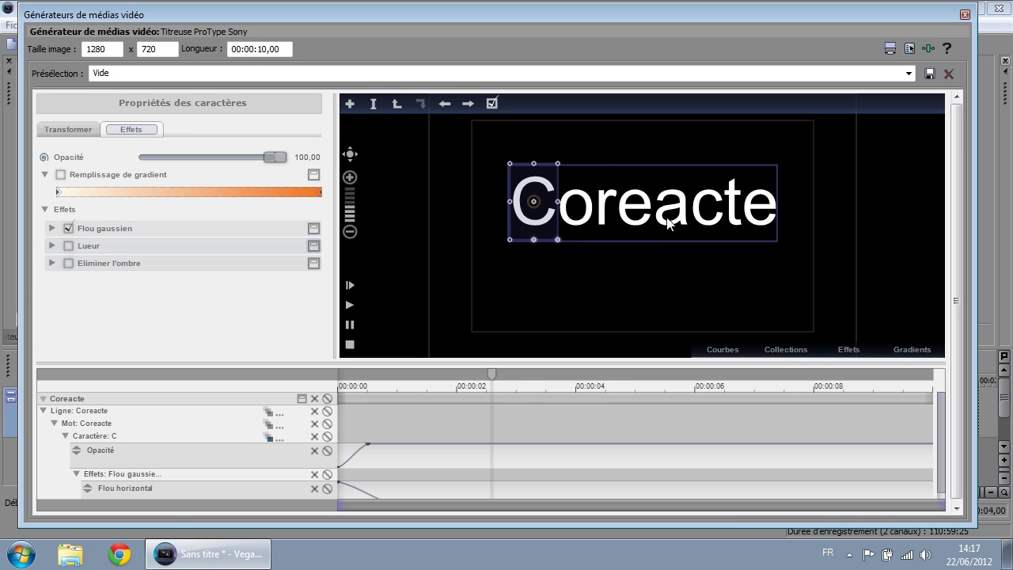
click(52, 262)
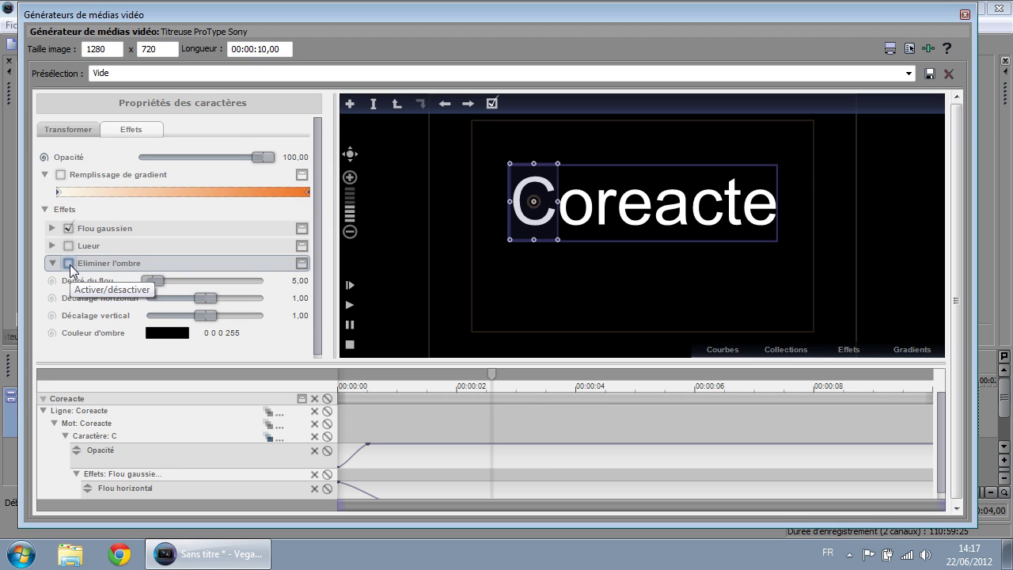
click(69, 264)
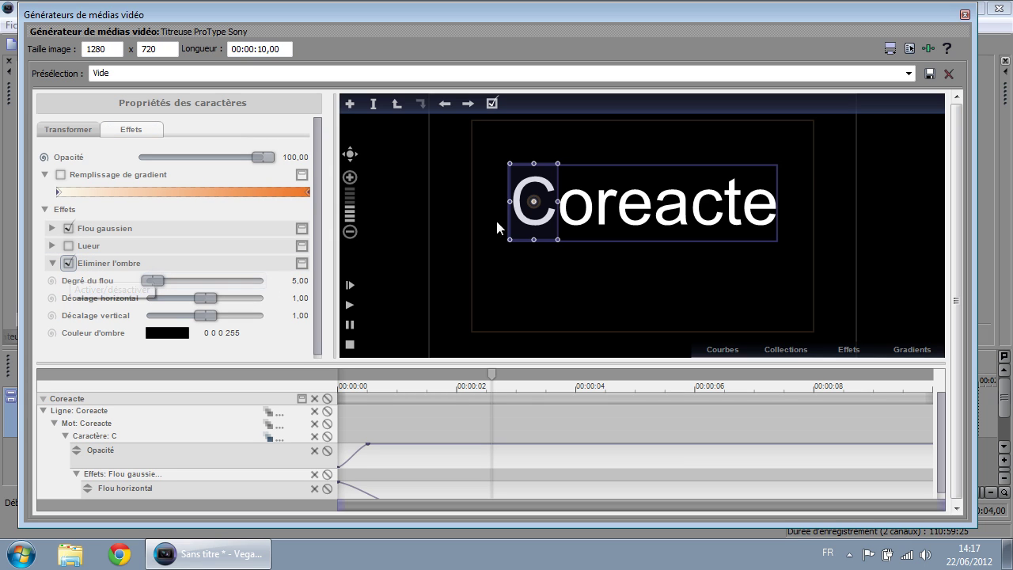
Step: Set the preview background to Blanc and move the playhead to just before 3 seconds to check the shadow
click(583, 133)
click(238, 158)
click(143, 171)
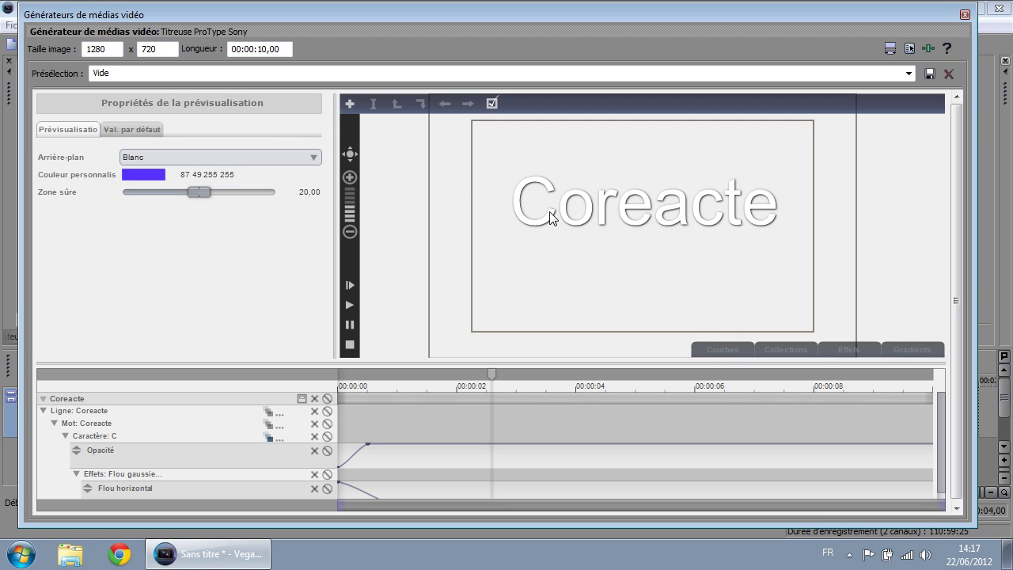
click(627, 207)
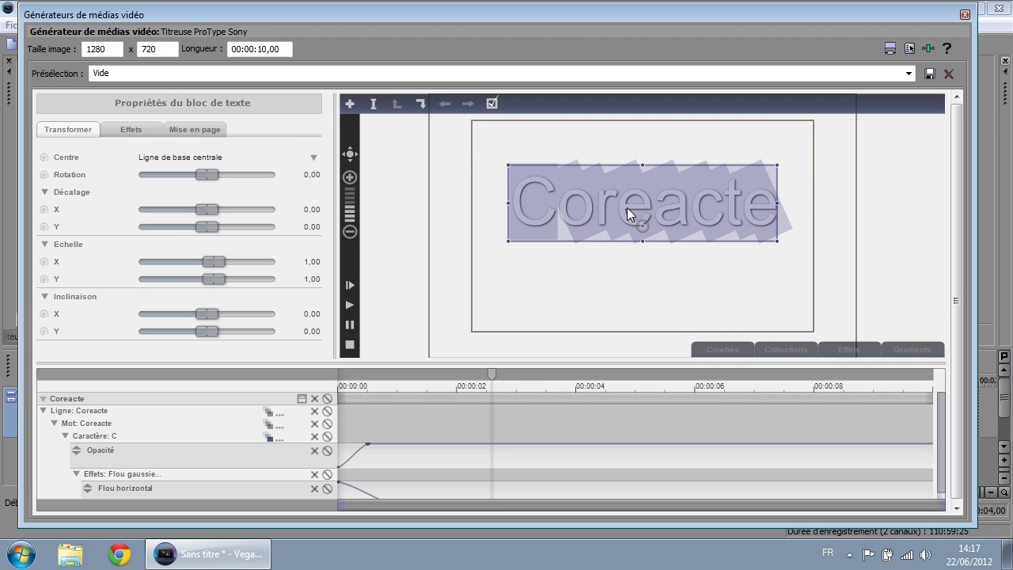
mouse_move(492, 374)
mouse_down()
mouse_move(468, 375)
mouse_move(502, 376)
mouse_move(383, 381)
mouse_move(511, 378)
mouse_up()
click(677, 271)
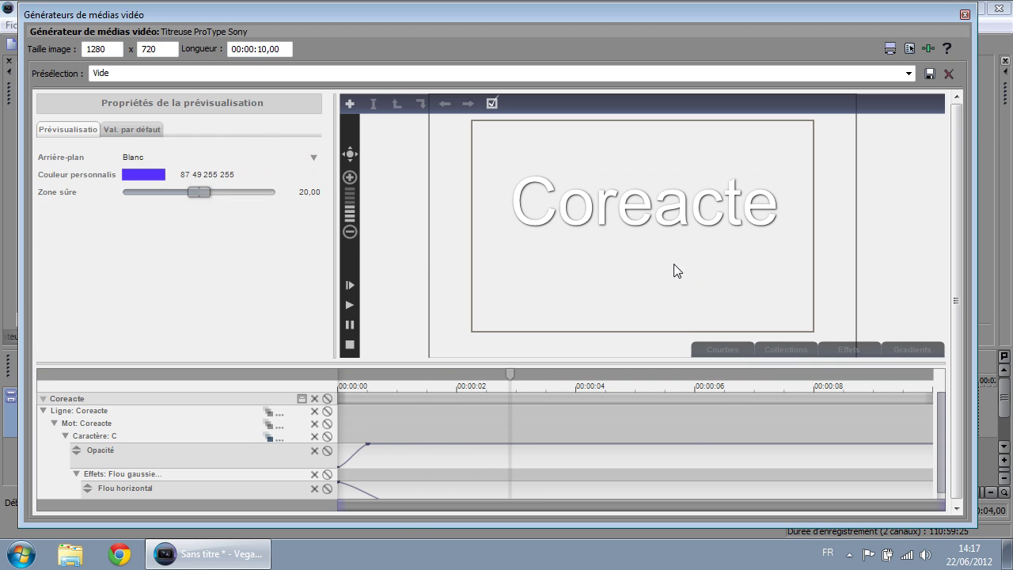
Step: Set the blur amount of the first character's drop shadow to about 5.44 while inspecting the lettering up close
click(577, 205)
click(128, 131)
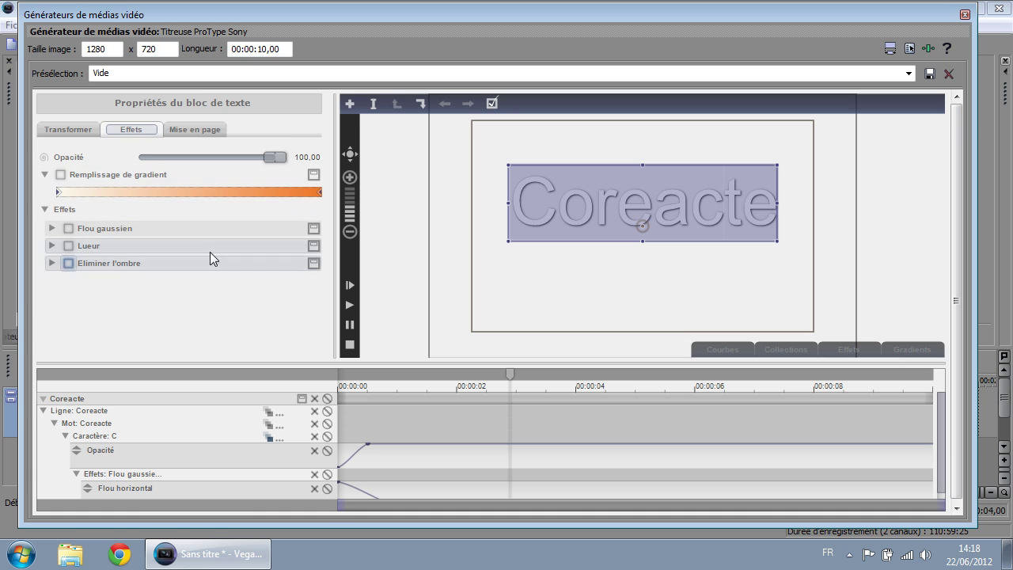
click(419, 102)
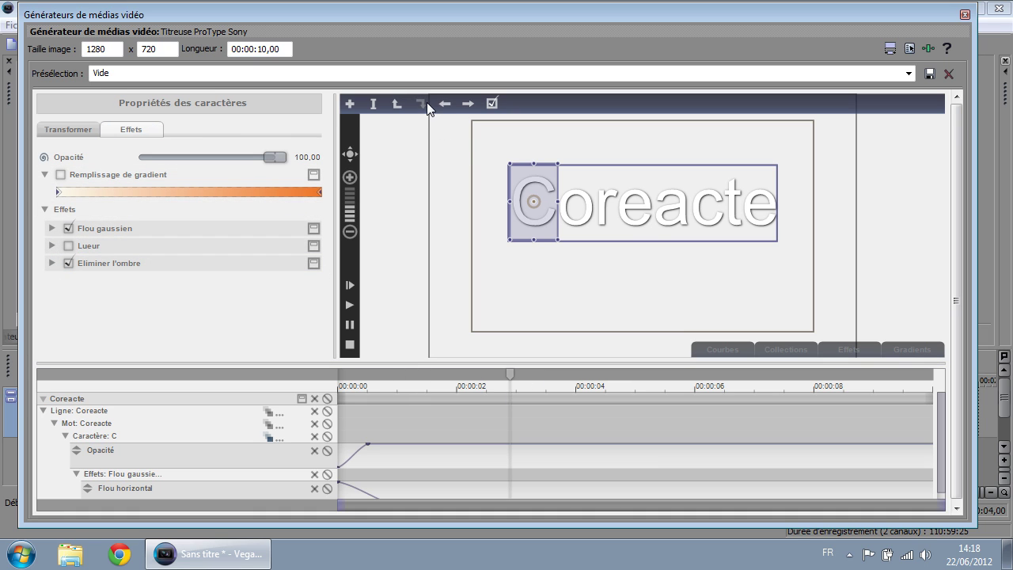
click(51, 263)
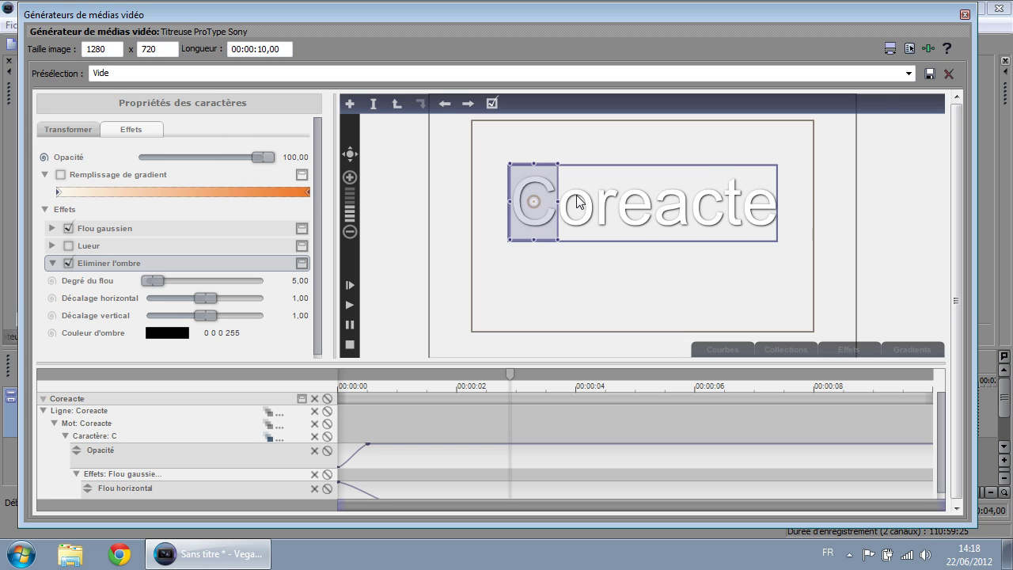
scroll(594, 204, up, 5)
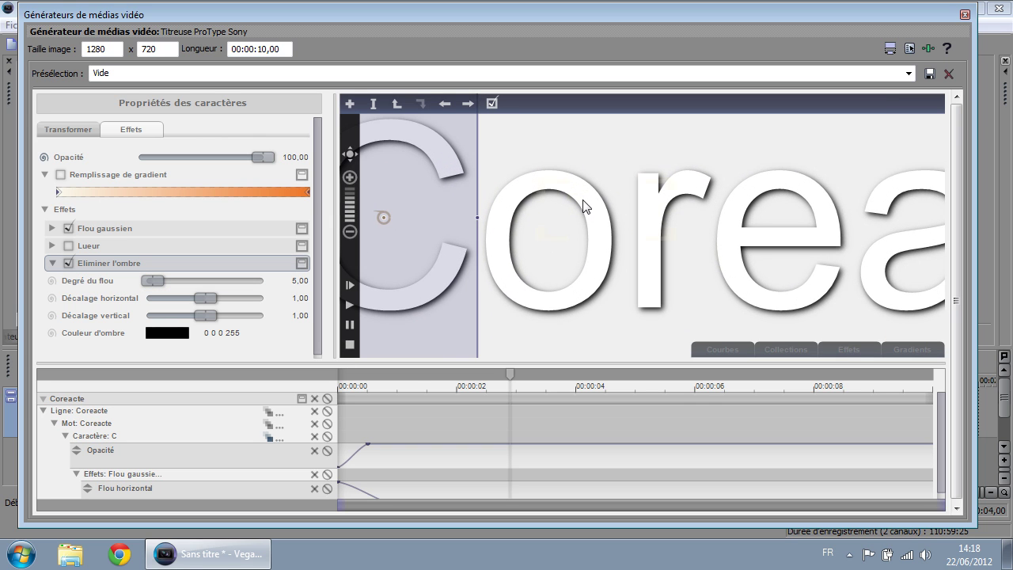
drag(152, 280, 161, 280)
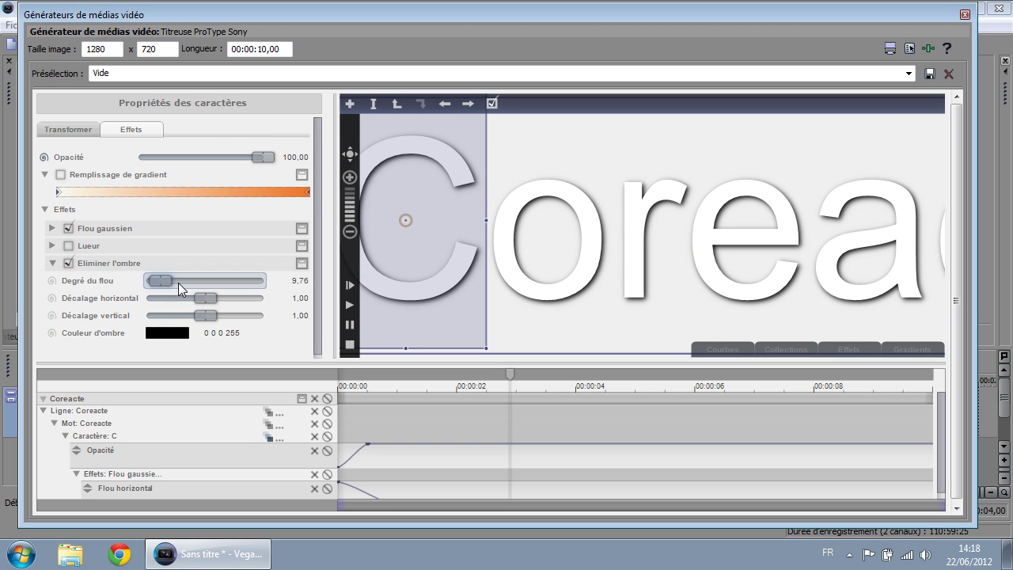
mouse_move(166, 283)
mouse_down()
mouse_move(183, 282)
mouse_move(156, 281)
mouse_up()
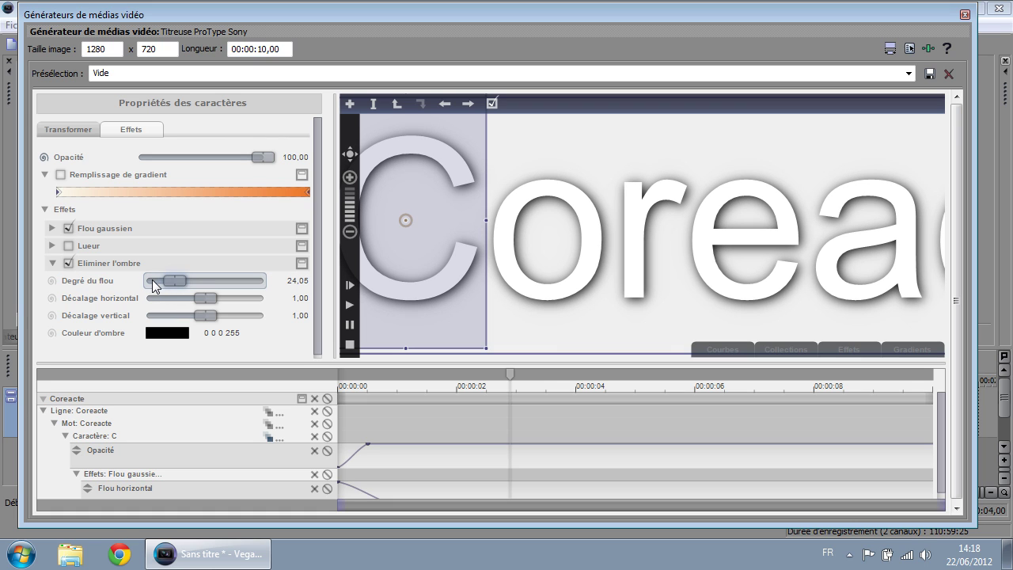
mouse_move(171, 283)
mouse_down()
mouse_move(153, 281)
mouse_move(176, 282)
mouse_up()
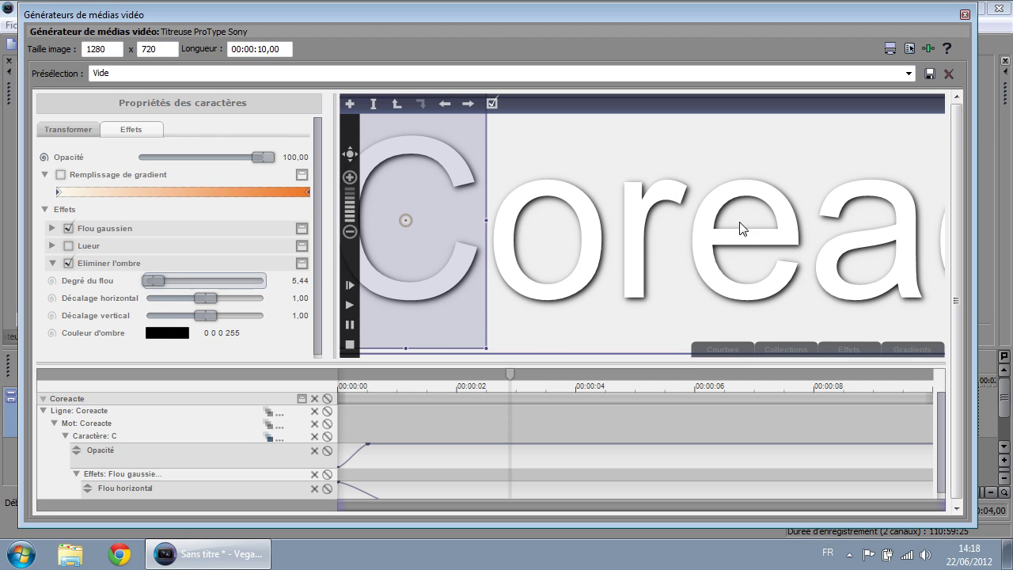
scroll(625, 256, down, 3)
scroll(633, 249, down, 4)
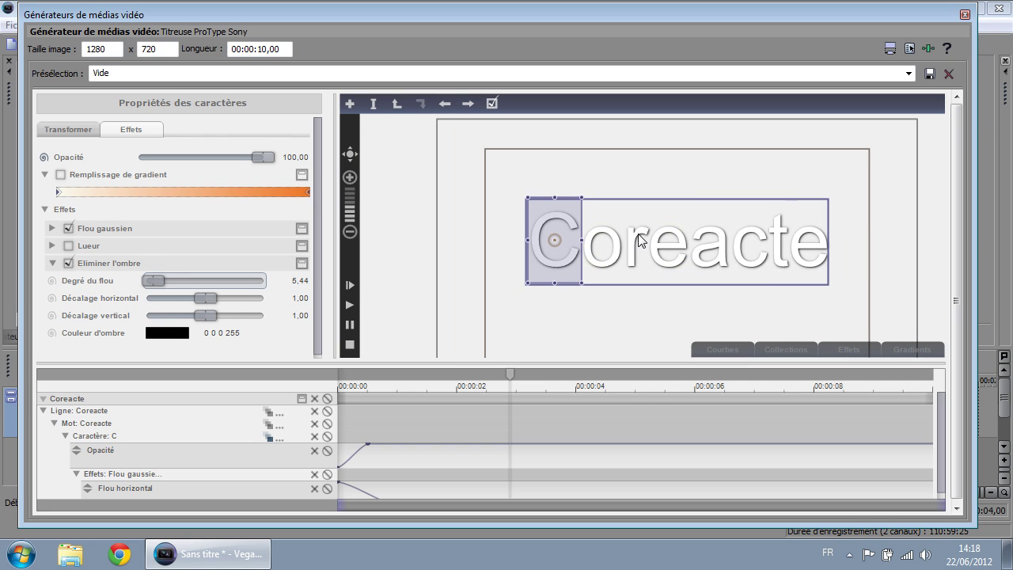
scroll(651, 248, down, 1)
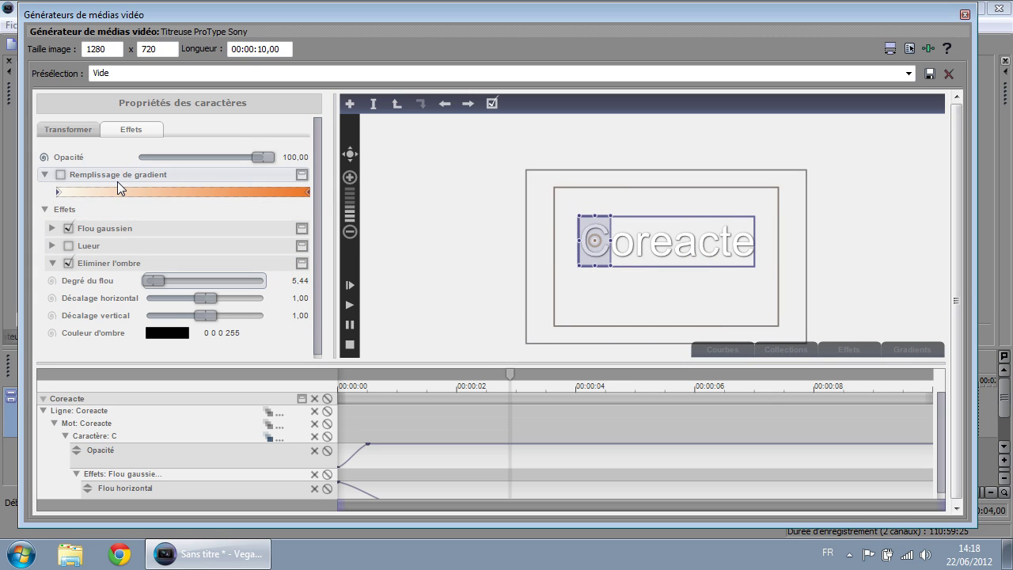
Step: Review the first character's transform settings and the text, style and OpenType properties of the Coreacte title
click(72, 130)
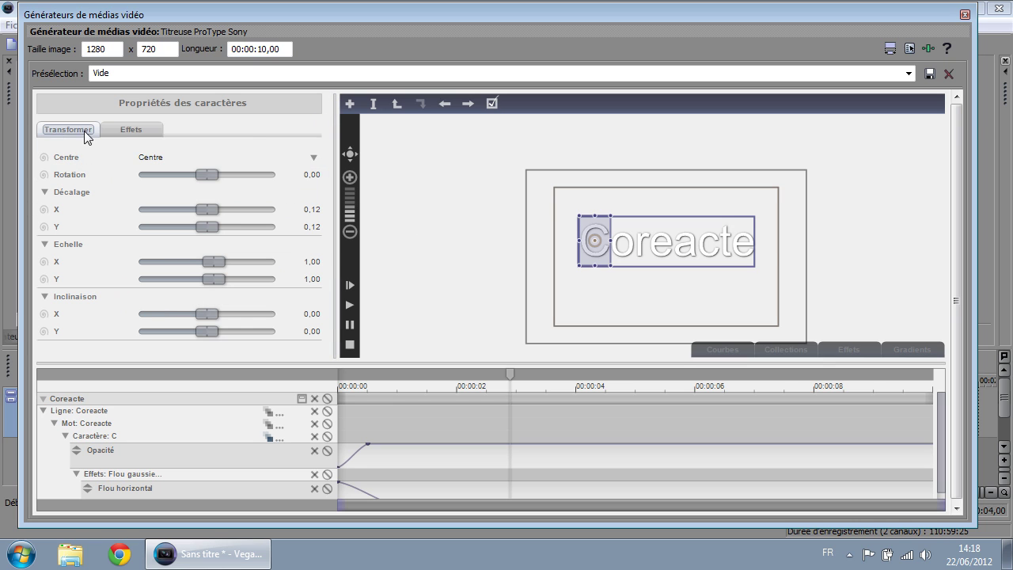
click(748, 252)
click(735, 269)
click(736, 248)
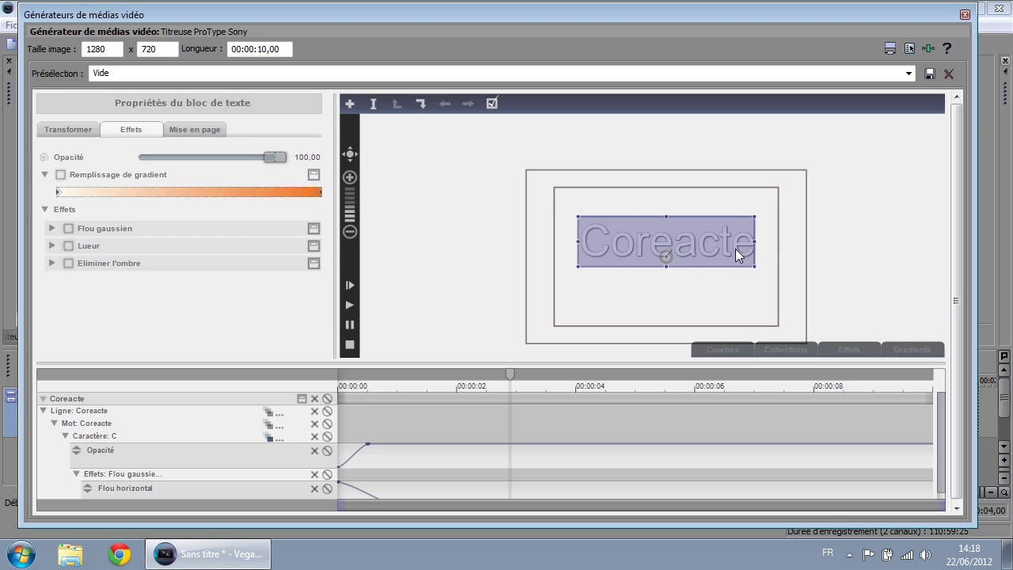
click(735, 249)
key(ctrl+a)
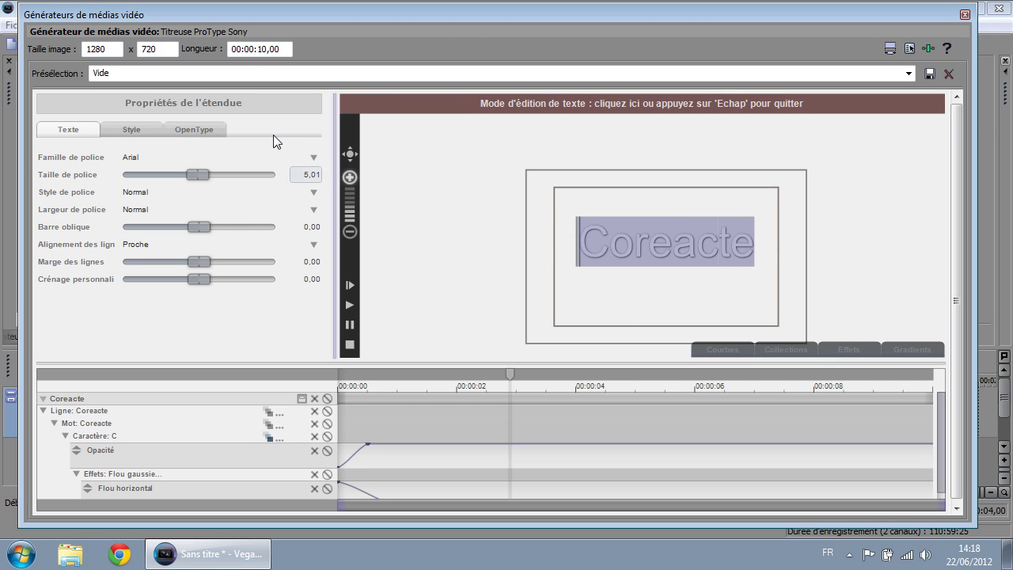
click(194, 129)
scroll(169, 195, down, 2)
scroll(91, 136, up, 2)
click(83, 133)
click(748, 253)
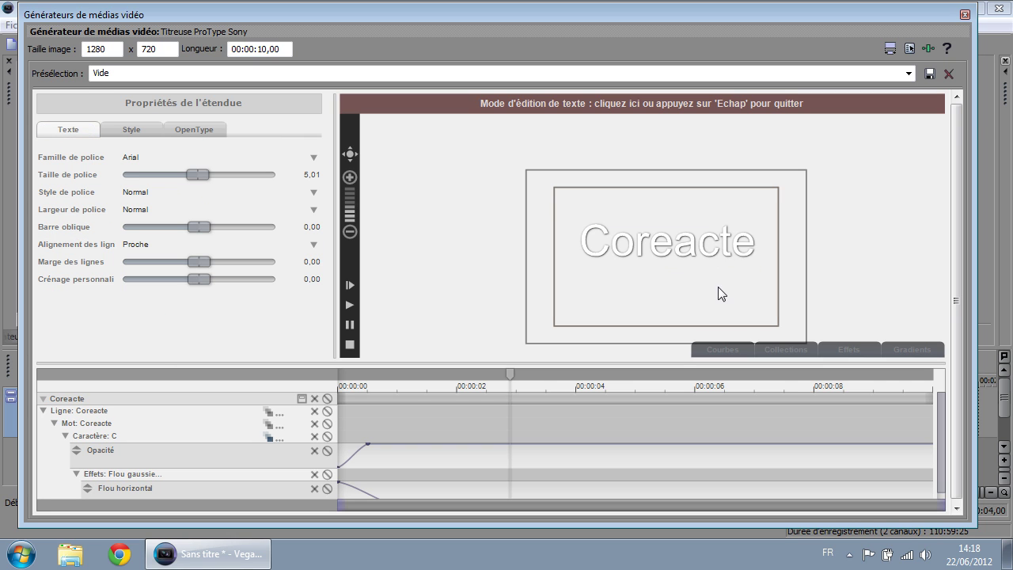
key(Escape)
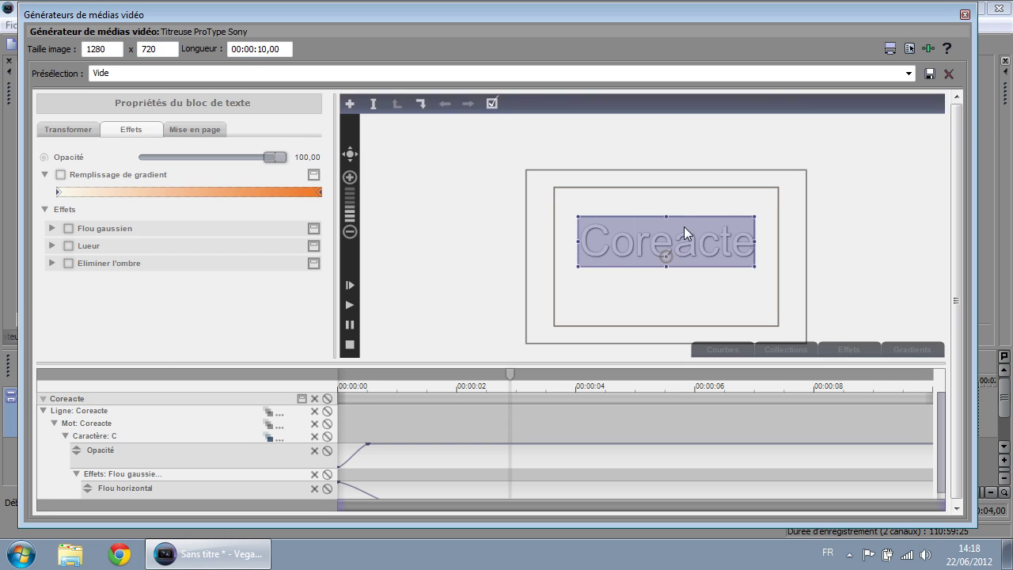
Step: Enable Chemin d'accès on the Coreacte text block and extend the path's end point beyond the last letter
click(190, 129)
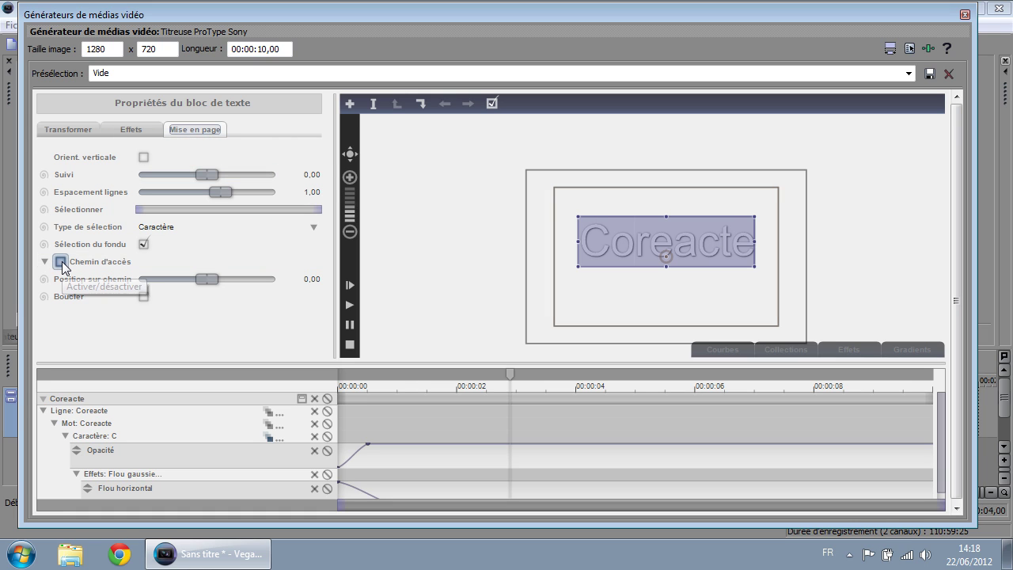
click(61, 262)
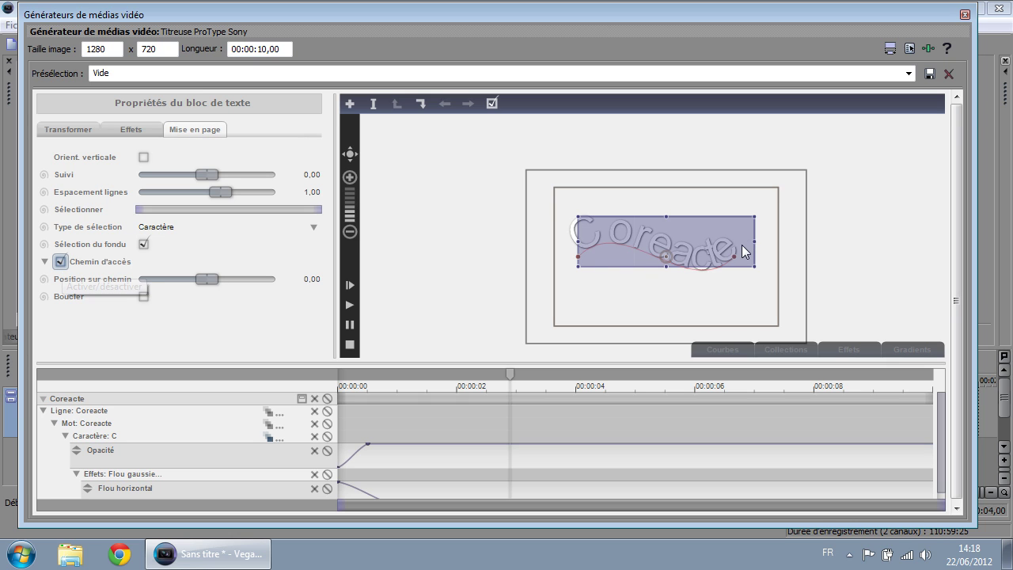
scroll(741, 256, up, 1)
scroll(741, 255, up, 1)
drag(731, 257, 810, 250)
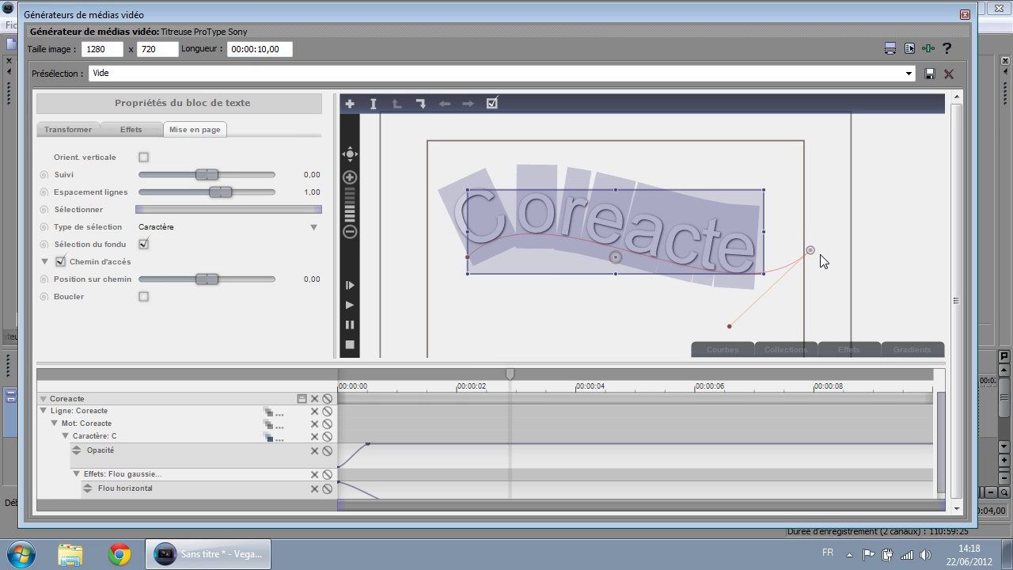
drag(811, 250, 819, 255)
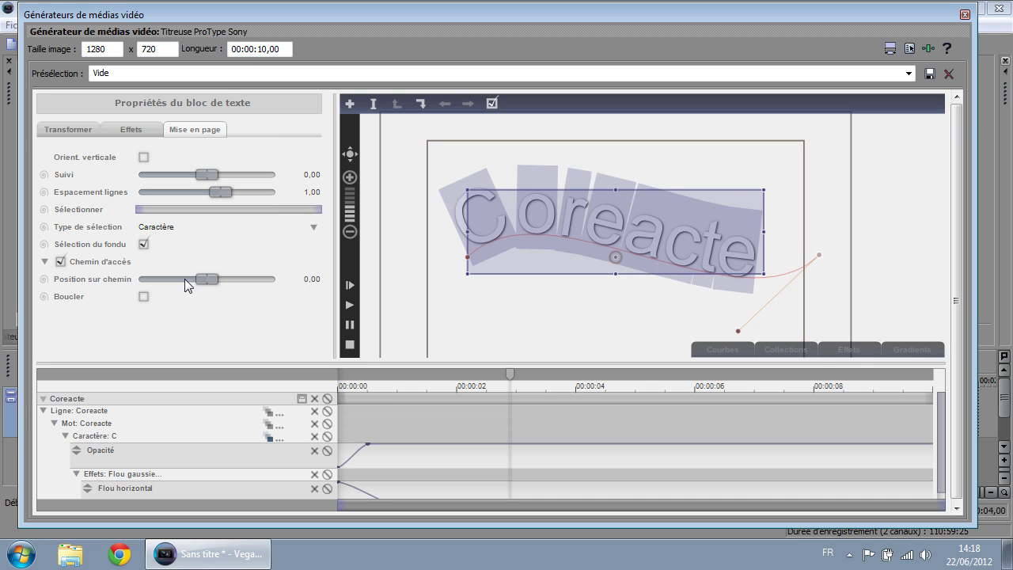
Step: Shift the title back and forth along its path, ending at a position of about 0.56
click(184, 279)
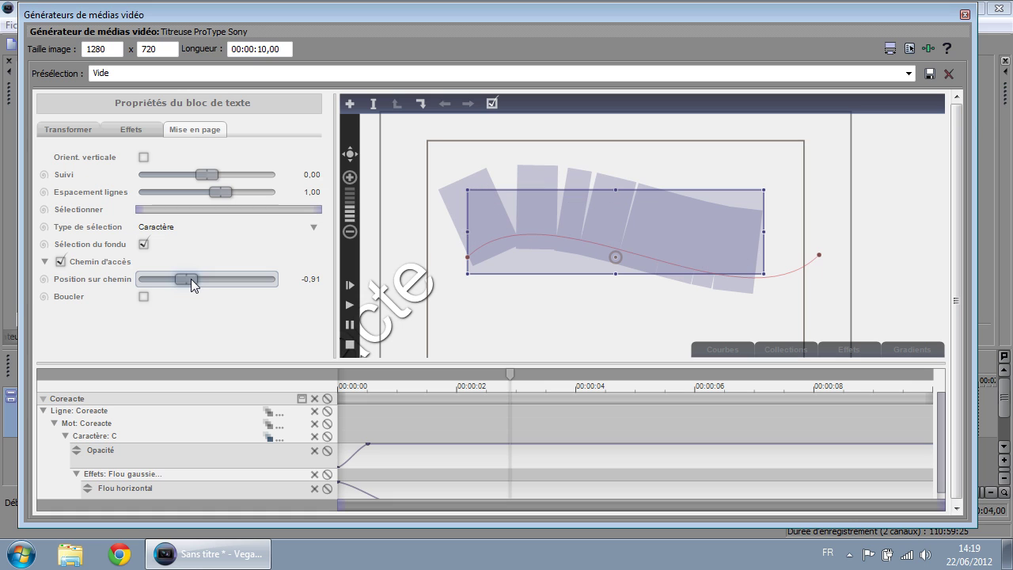
click(241, 281)
drag(242, 281, 222, 282)
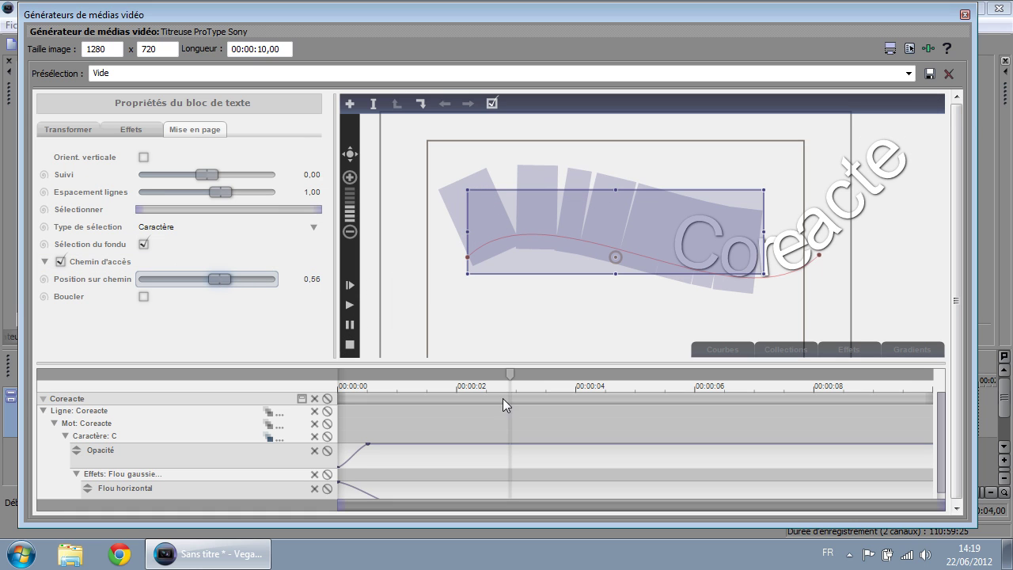
Step: Delete the existing title and add a new text block reading "Coreacte"
click(315, 406)
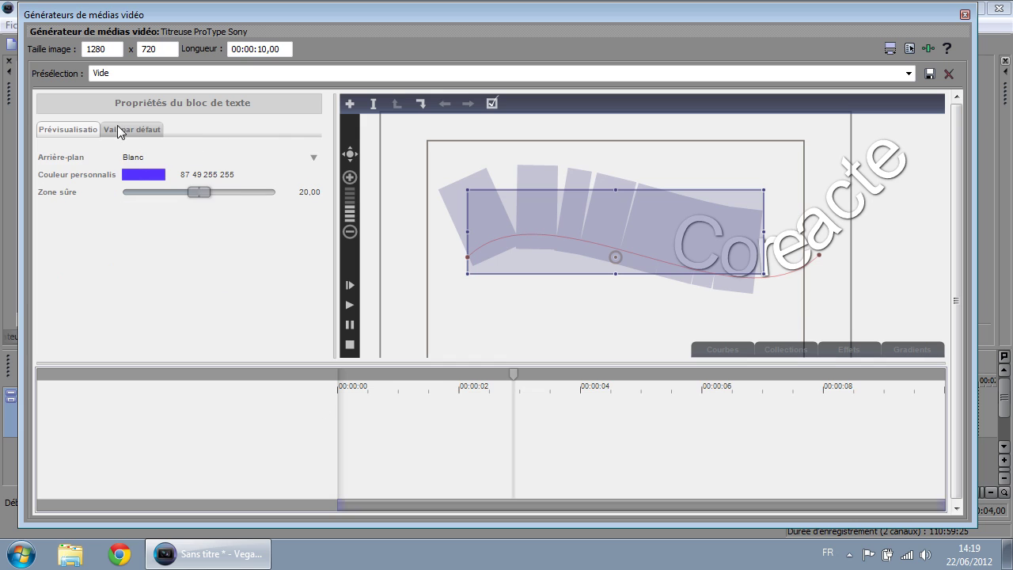
click(349, 103)
text(Coreacte)
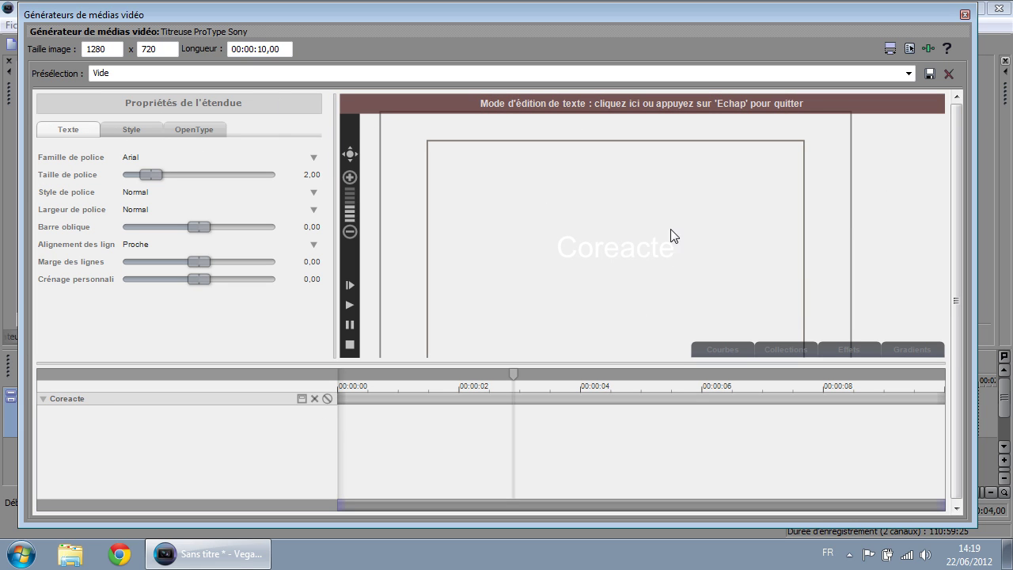
drag(672, 235, 518, 255)
key(Escape)
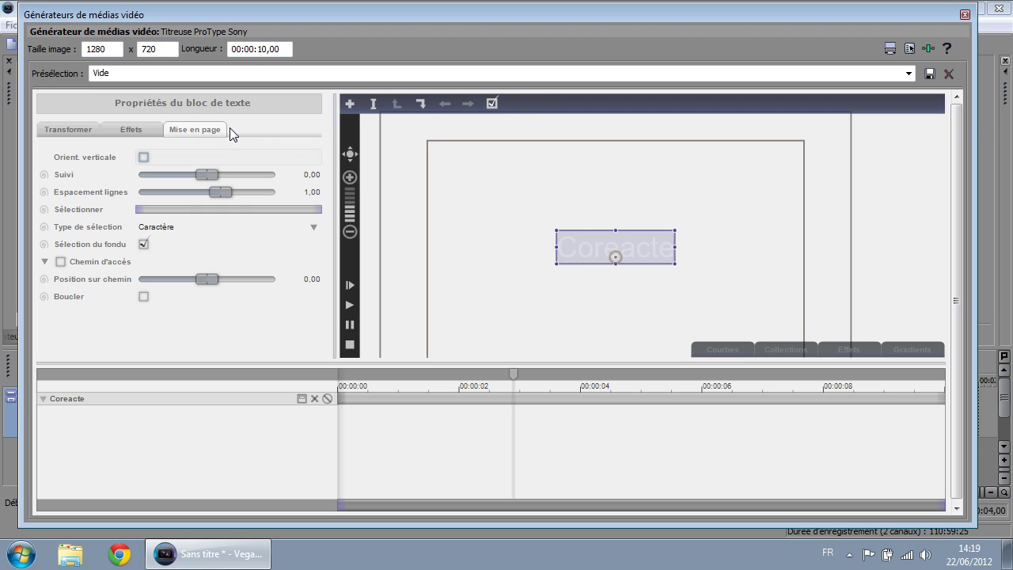
Step: Enable Chemin d'accès on the new title, try the Boucler option, and set the position on the path to about 0.14
click(60, 261)
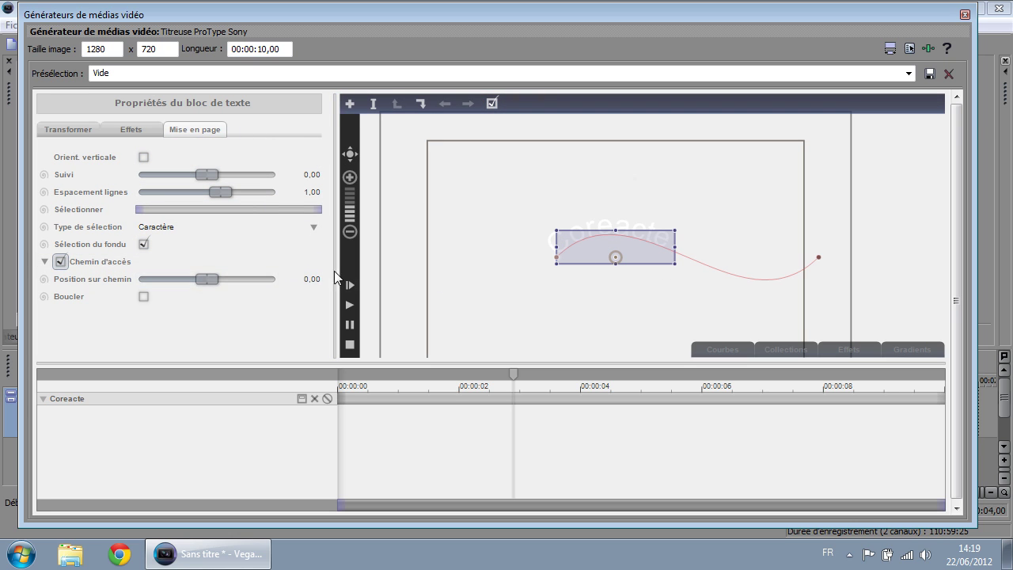
drag(206, 279, 251, 281)
click(144, 296)
click(143, 296)
scroll(633, 247, up, 1)
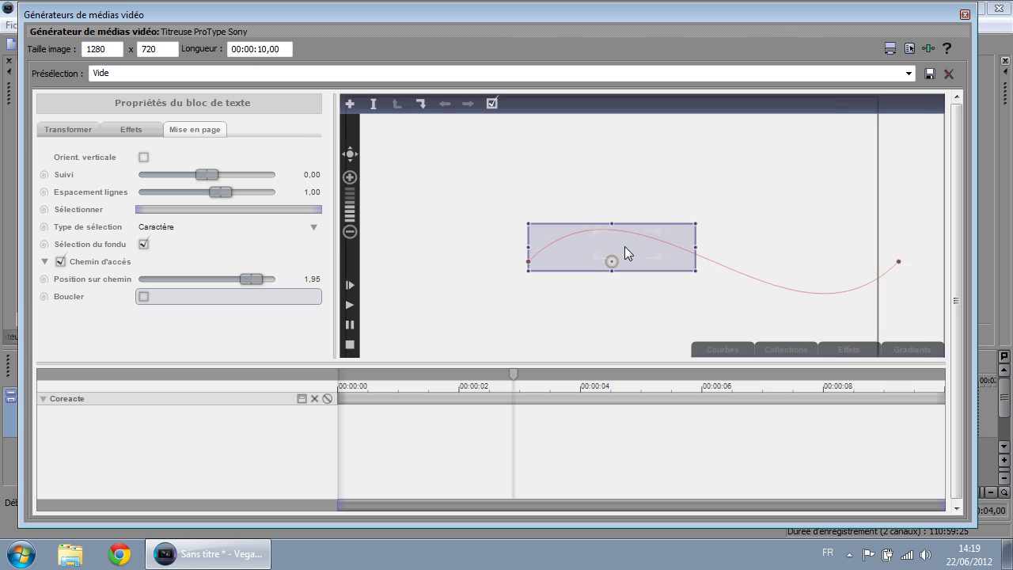
scroll(625, 250, up, 1)
drag(250, 279, 210, 279)
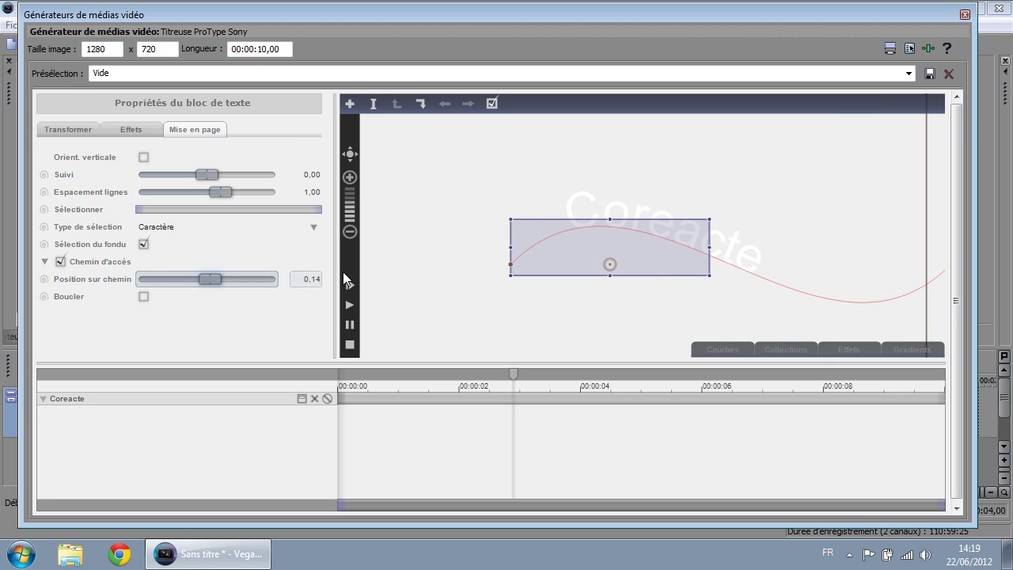
Step: Add a point in the middle of the path, bend the curve into more waves, and set the path position to about 0.07
click(773, 283)
drag(773, 284, 754, 299)
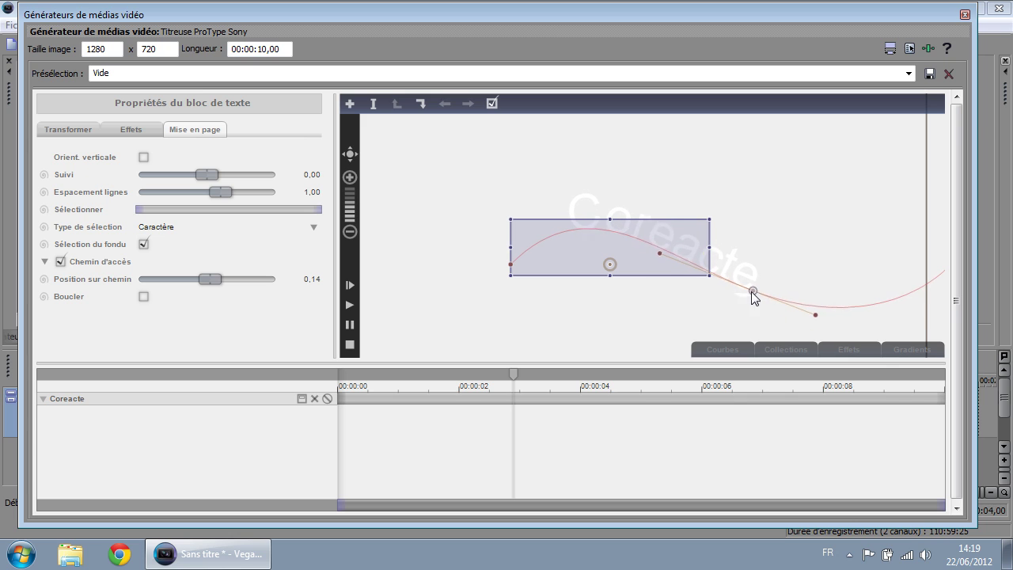
drag(821, 315, 896, 209)
mouse_move(211, 278)
mouse_down()
mouse_move(222, 283)
mouse_move(211, 286)
mouse_up()
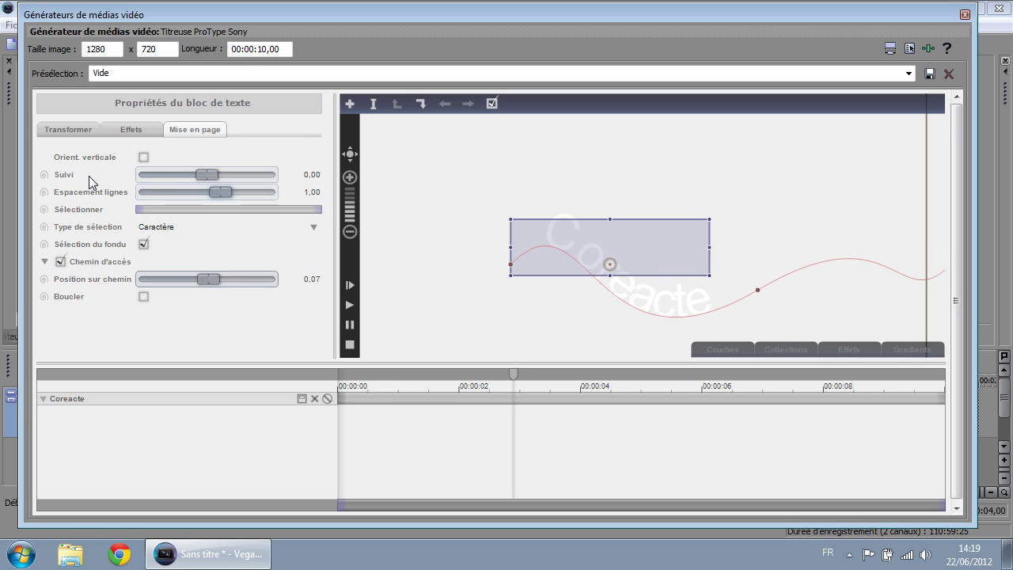
Step: Try vertical orientation on the path text and switch it off again
click(143, 157)
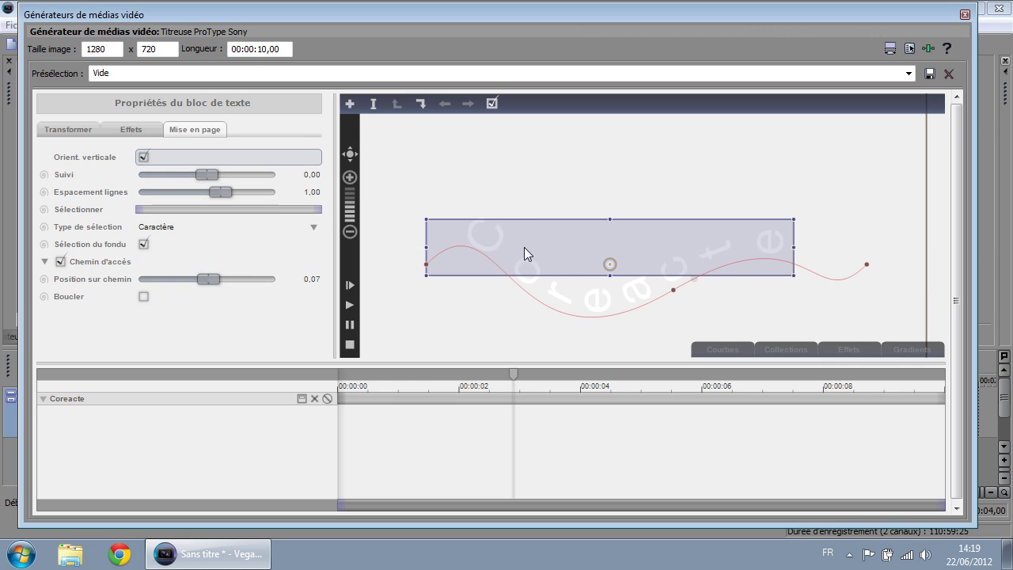
click(143, 157)
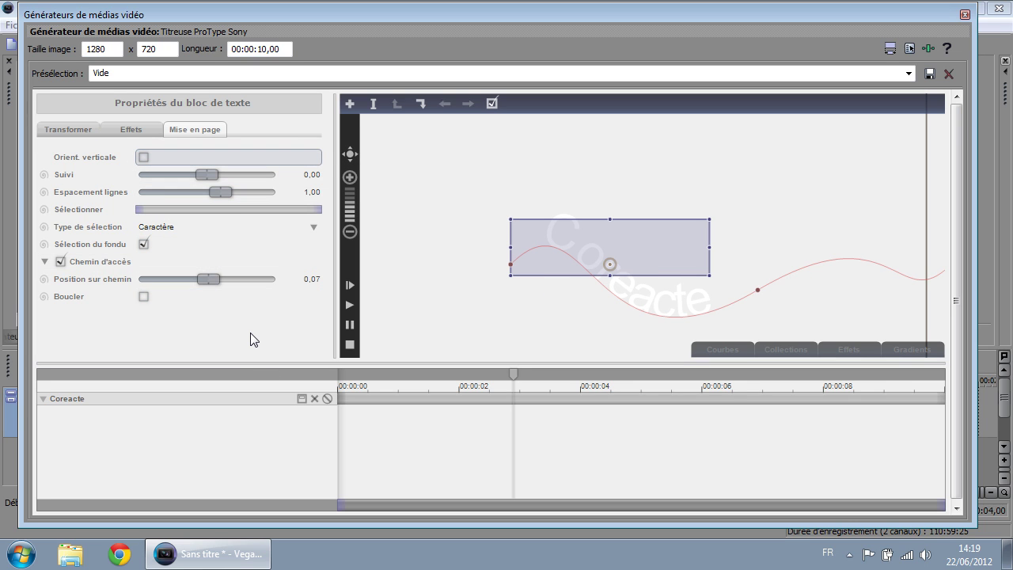
Step: Nudge the Coreacte text block slightly sideways and turn off its Chemin d'accès path
click(134, 132)
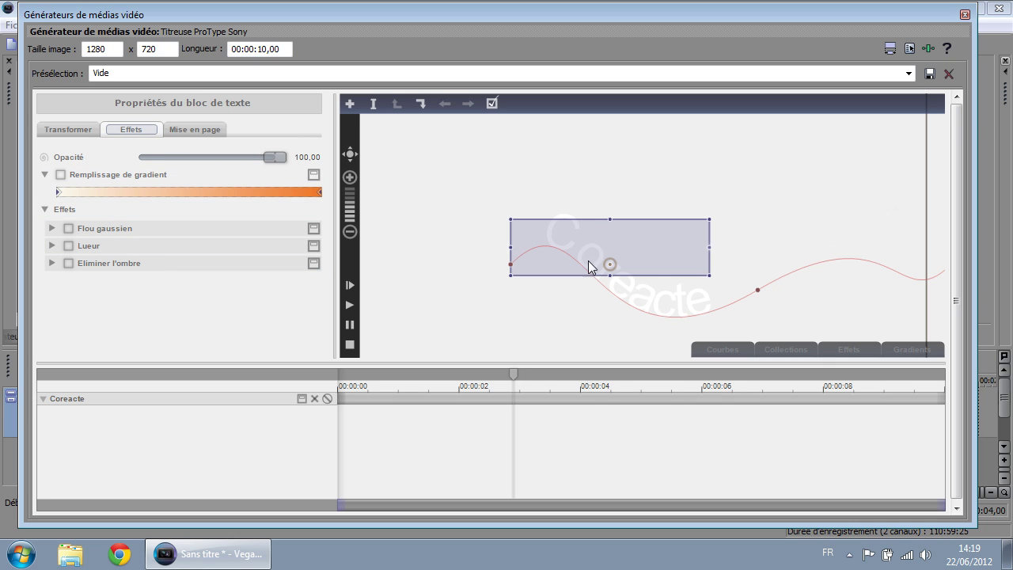
drag(716, 298, 709, 298)
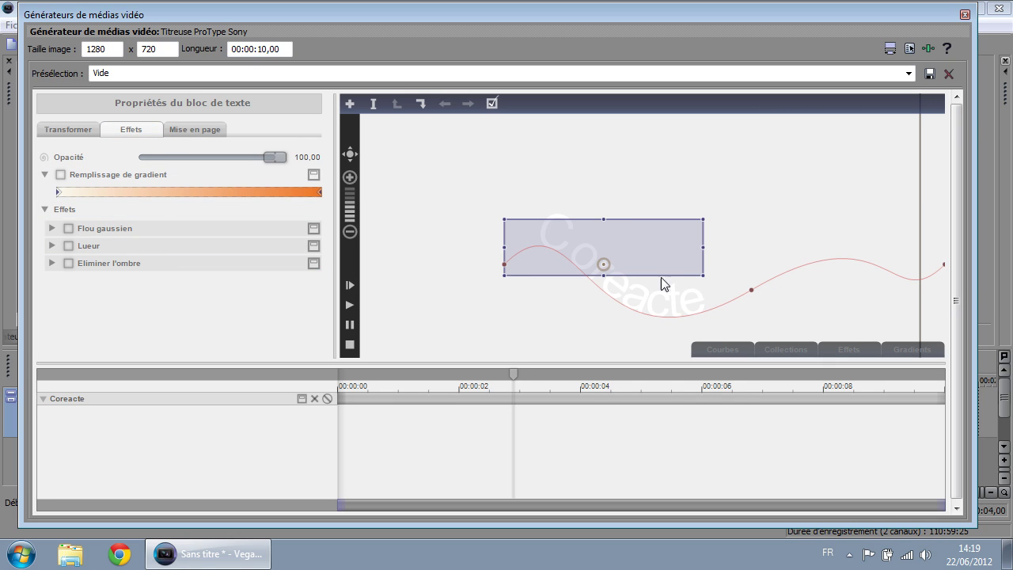
click(199, 130)
click(60, 261)
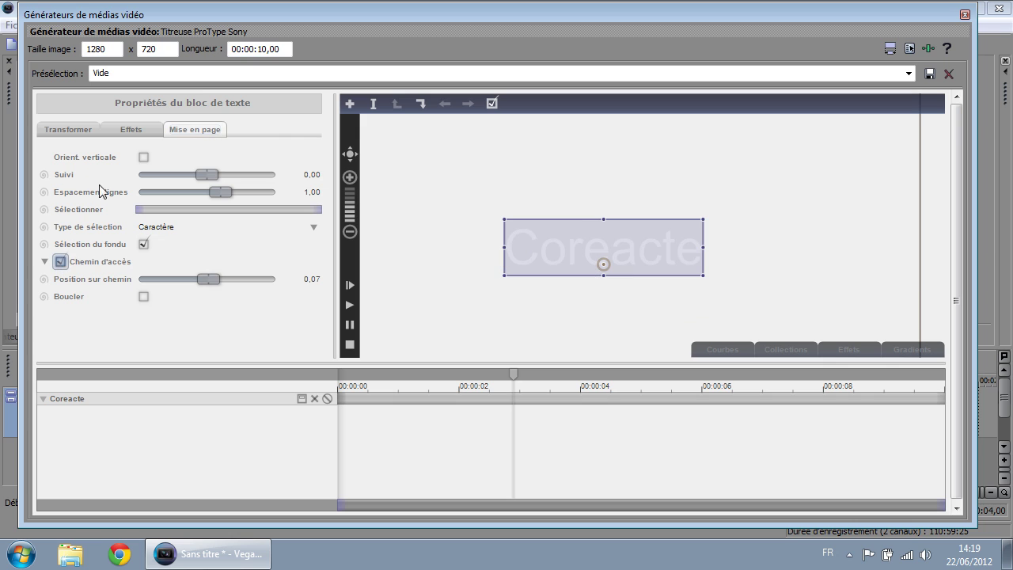
Step: Enable the gradient fill on the title and change the gradient's end colour to blue using the HSV colour space
click(132, 129)
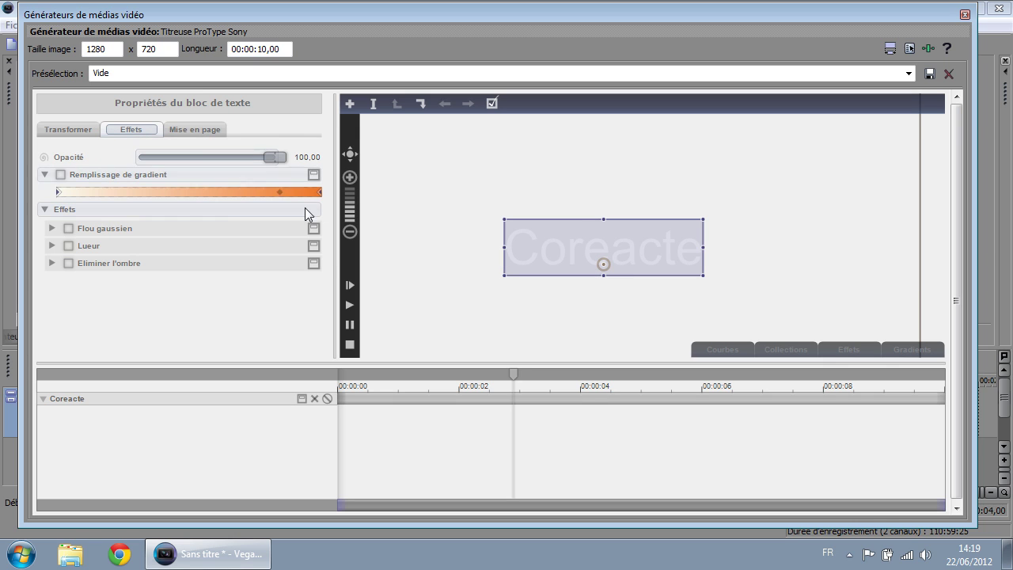
click(60, 176)
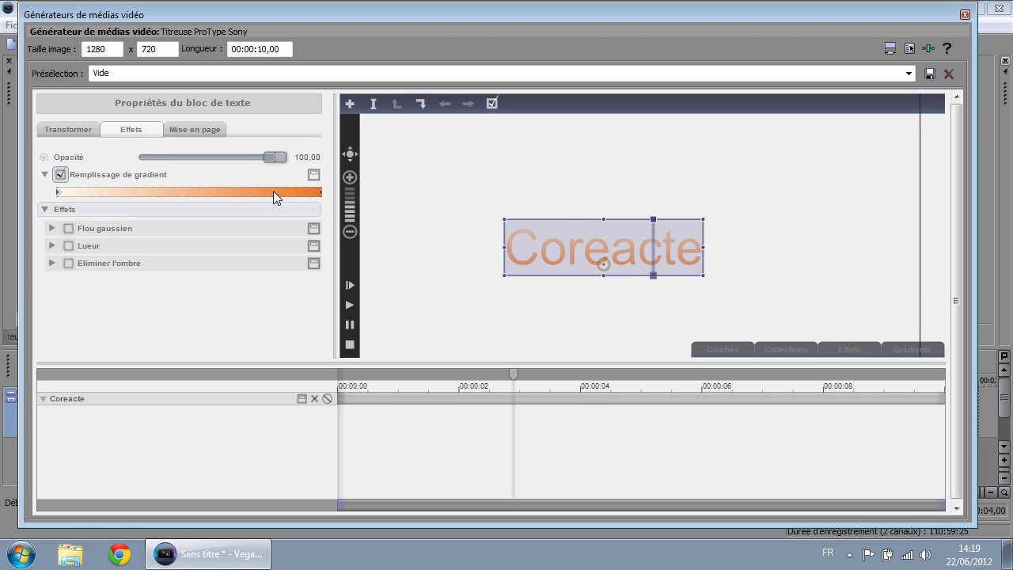
click(320, 191)
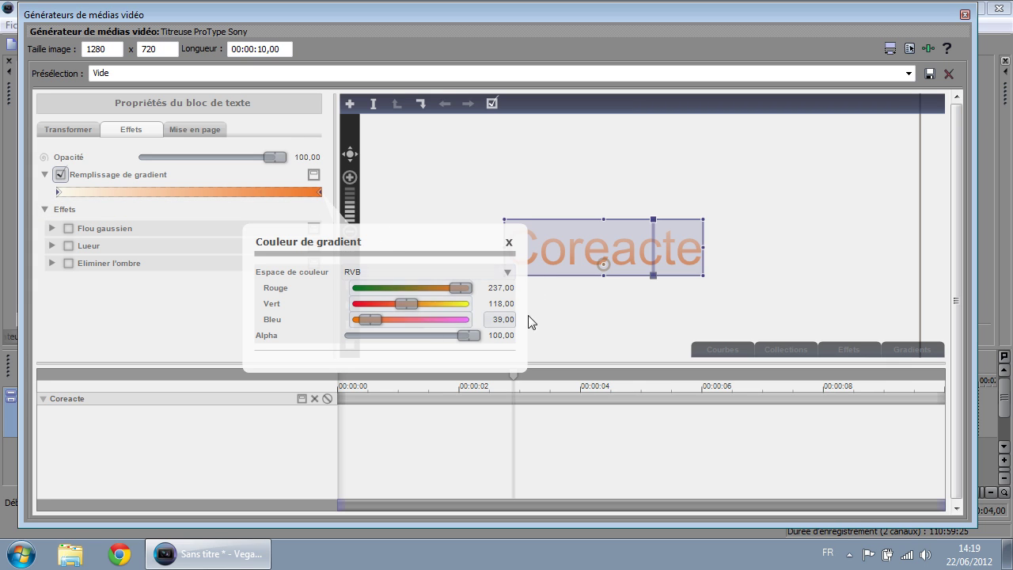
click(371, 271)
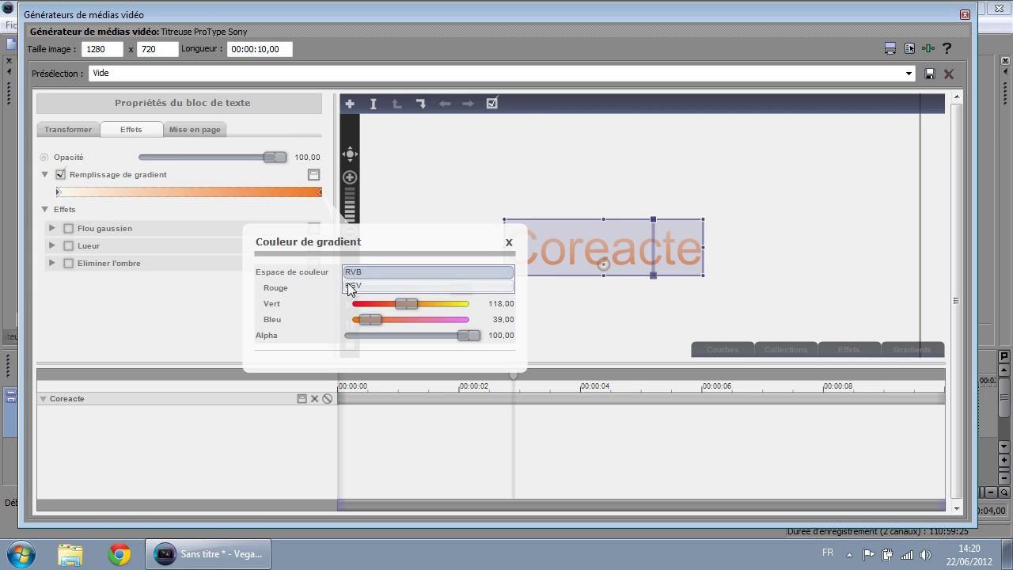
click(358, 286)
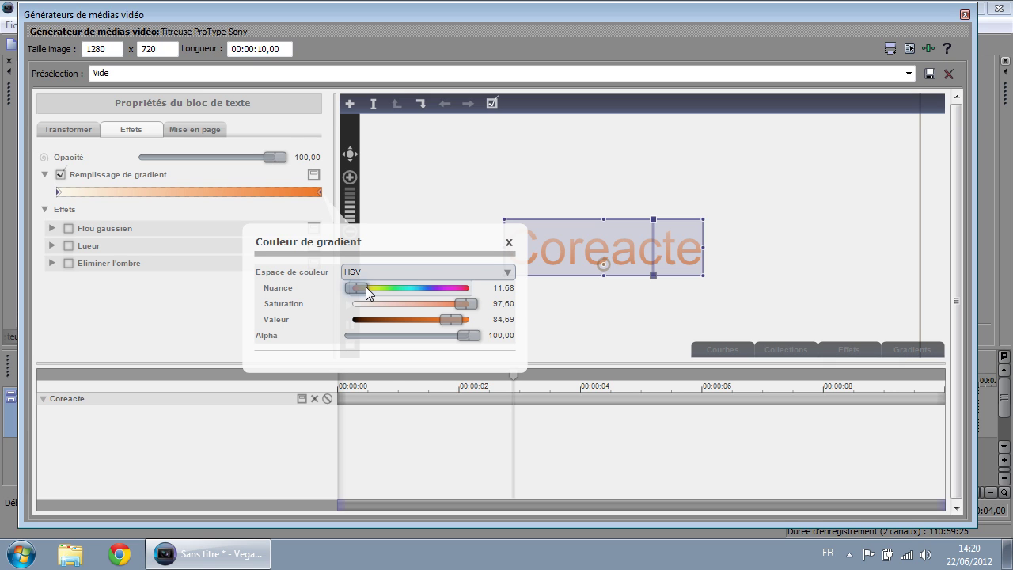
drag(371, 289, 506, 317)
click(509, 242)
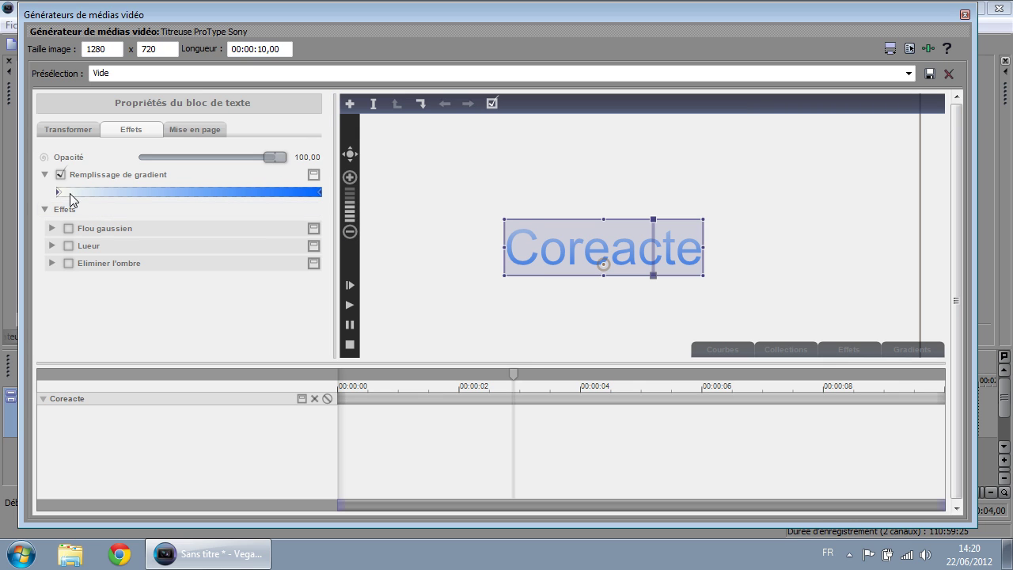
Step: Change the gradient's start colour to red in HSV, with hue 360 and saturation 100
double_click(58, 193)
click(212, 273)
click(210, 283)
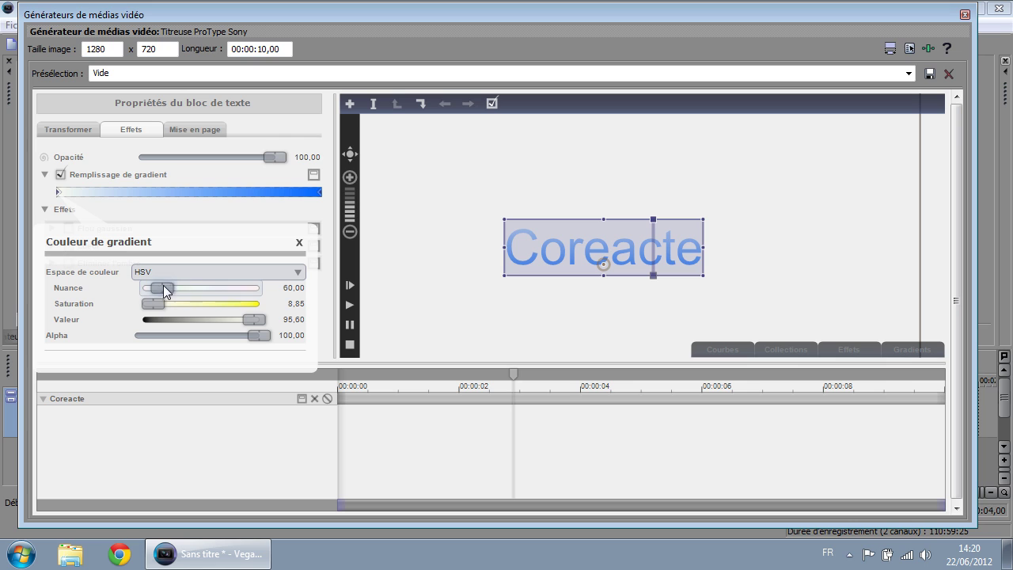
drag(163, 307, 258, 306)
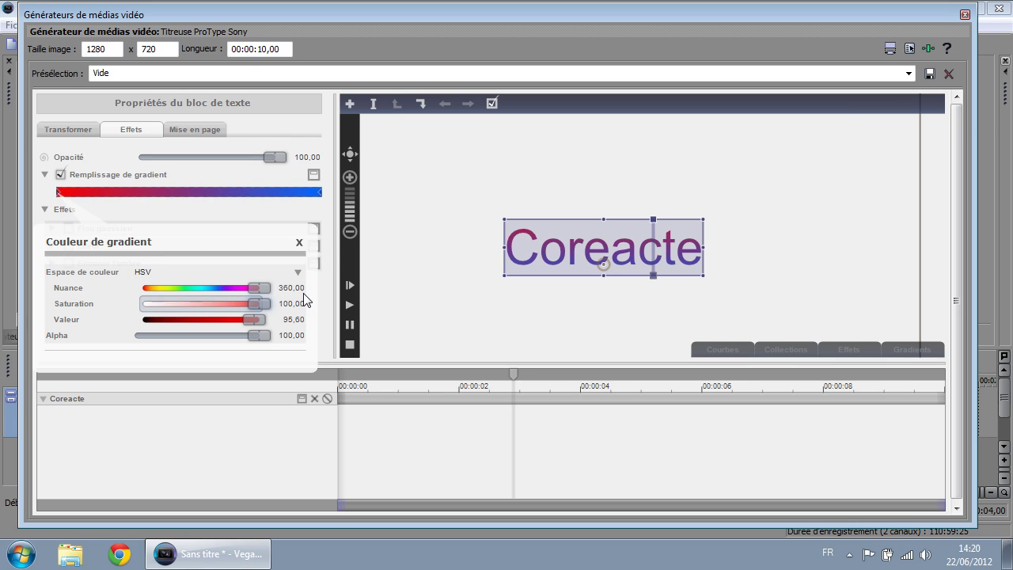
click(300, 241)
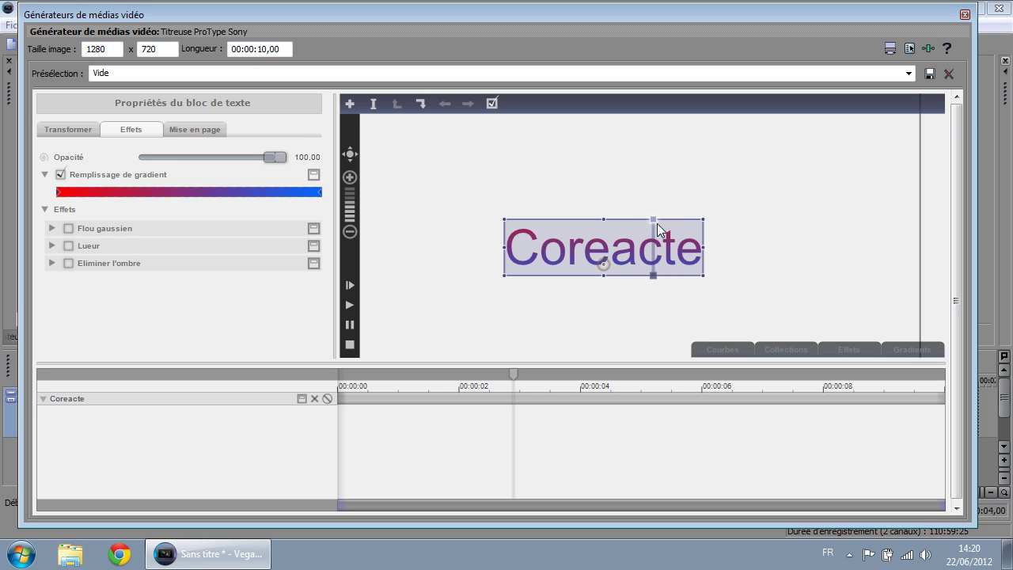
Step: Orient the gradient horizontally from the title's left edge and shorten it so the red-to-blue transition falls within the letter C
drag(654, 218, 506, 247)
drag(653, 274, 713, 250)
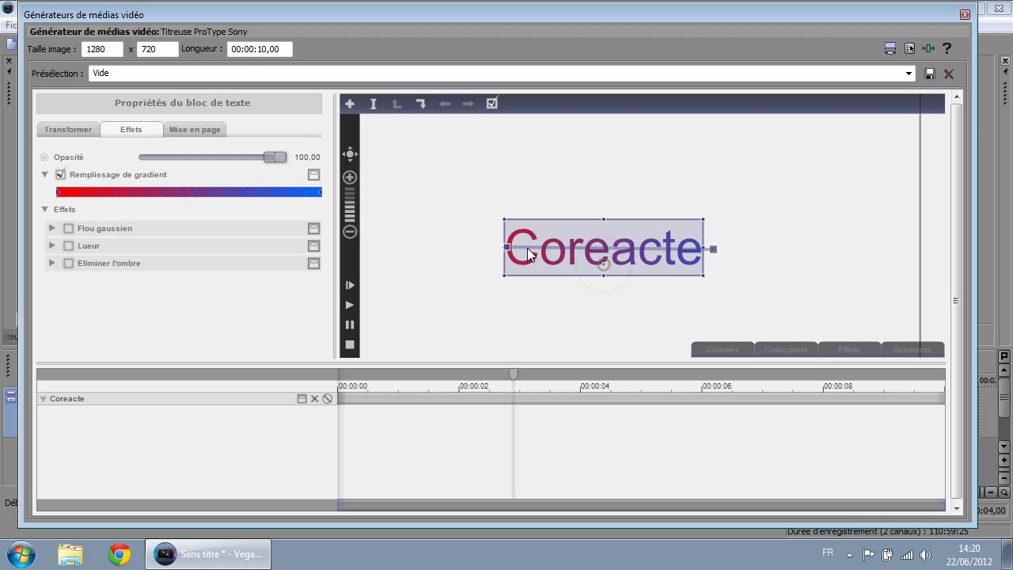
drag(712, 250, 592, 249)
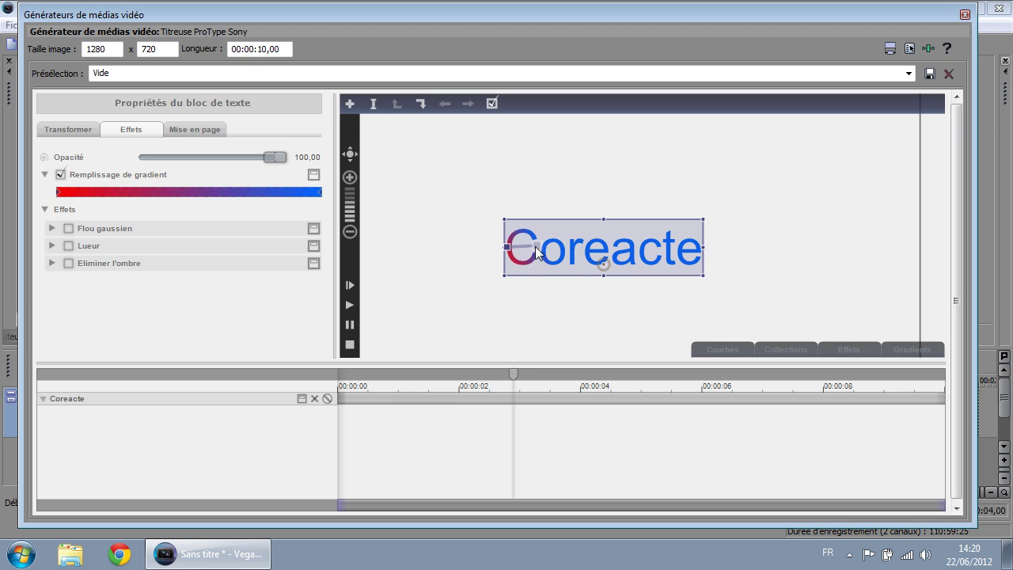
Step: Lengthen the horizontal gradient so the red-to-blue transition spreads from the initial C to the second c, and show the text block's transform properties
drag(536, 248, 656, 248)
scroll(656, 249, down, 3)
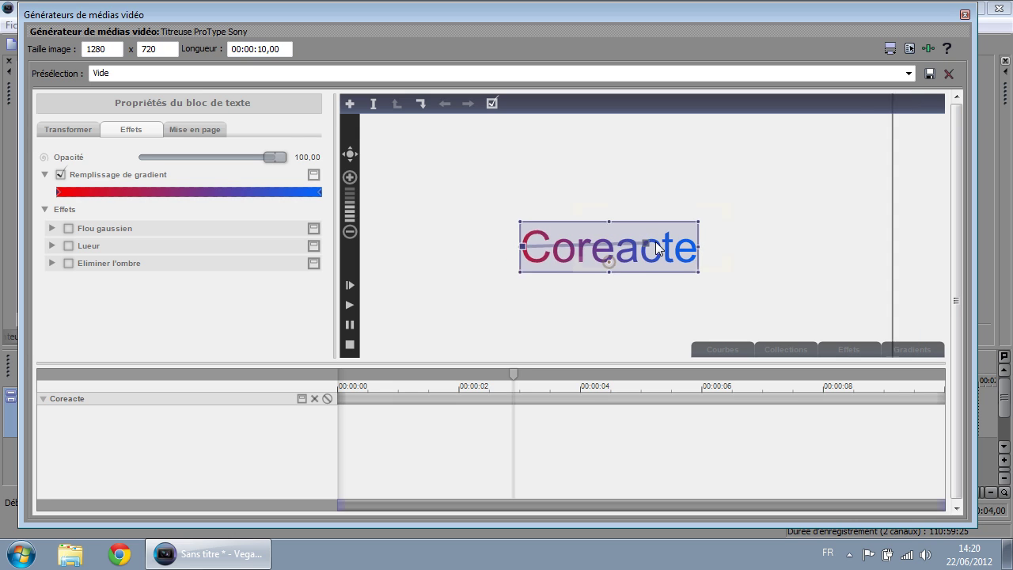
click(68, 130)
scroll(598, 237, down, 1)
scroll(713, 261, up, 3)
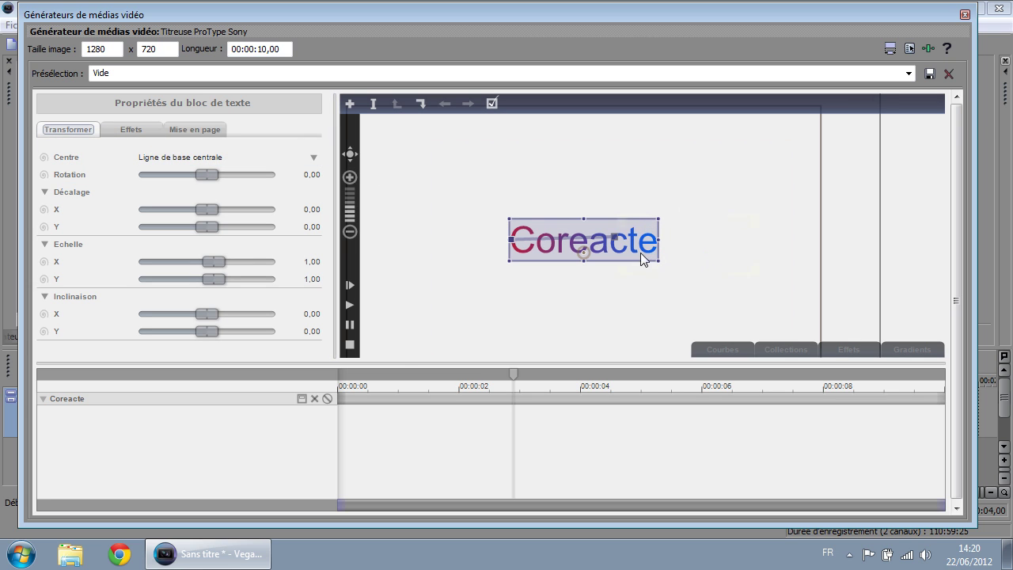
Step: Preview the text animation presets in the collections, including Rebond, Sauter, Flotter et désempiler, Fenêtre contextuelle, Faire défiler and Diapositive
click(793, 351)
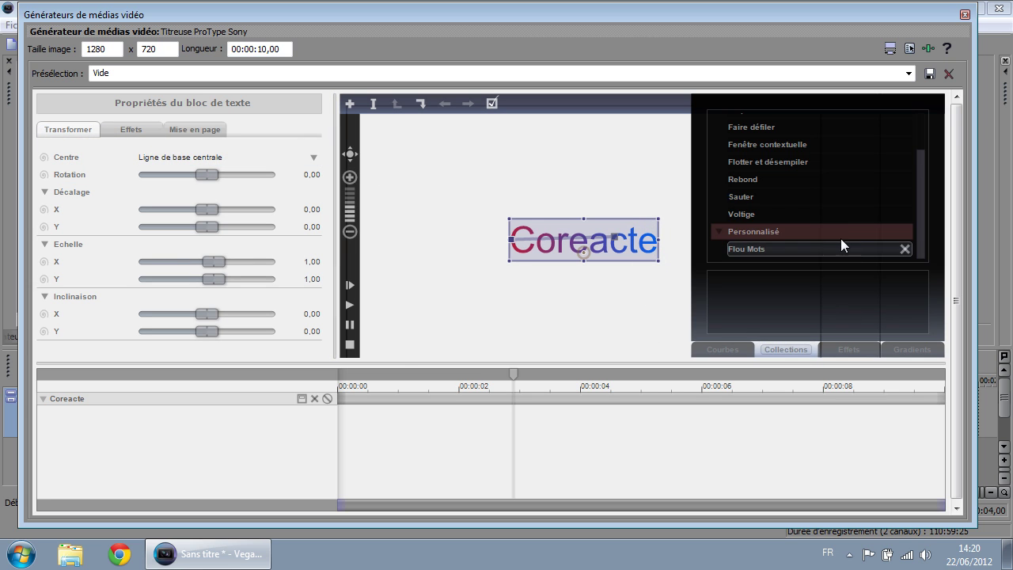
click(792, 180)
click(752, 199)
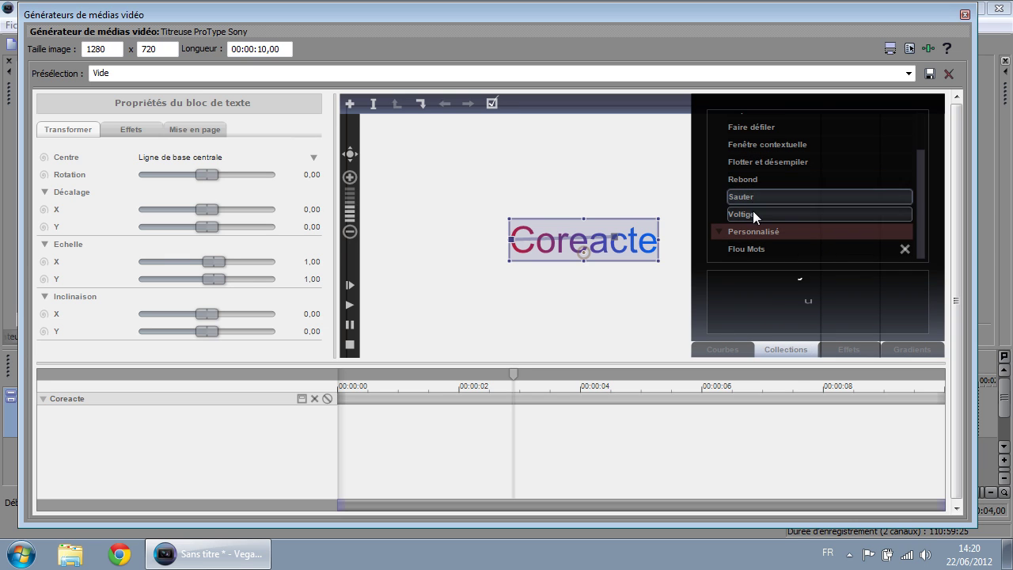
click(769, 163)
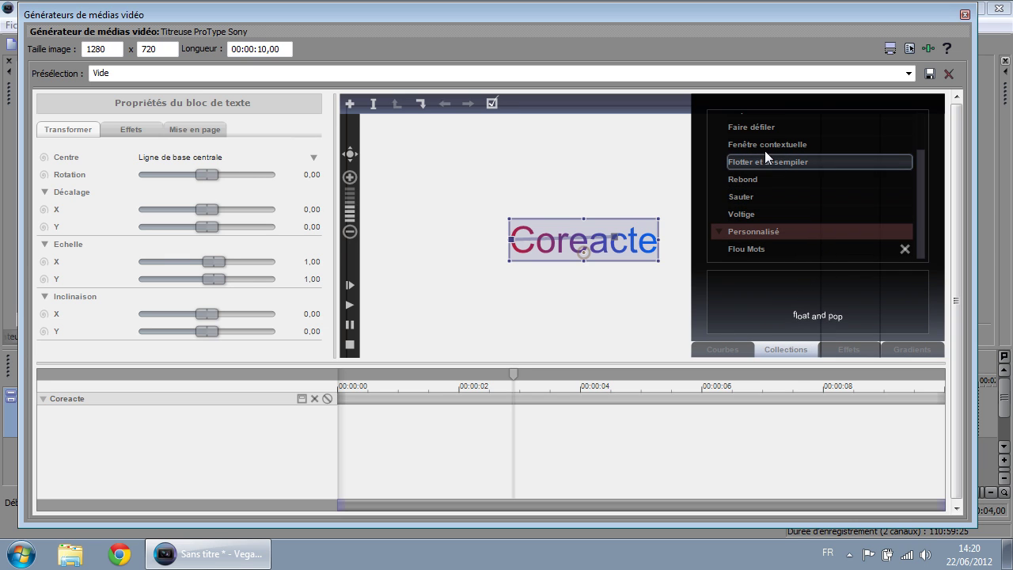
click(762, 143)
click(754, 129)
scroll(799, 182, up, 1)
click(829, 158)
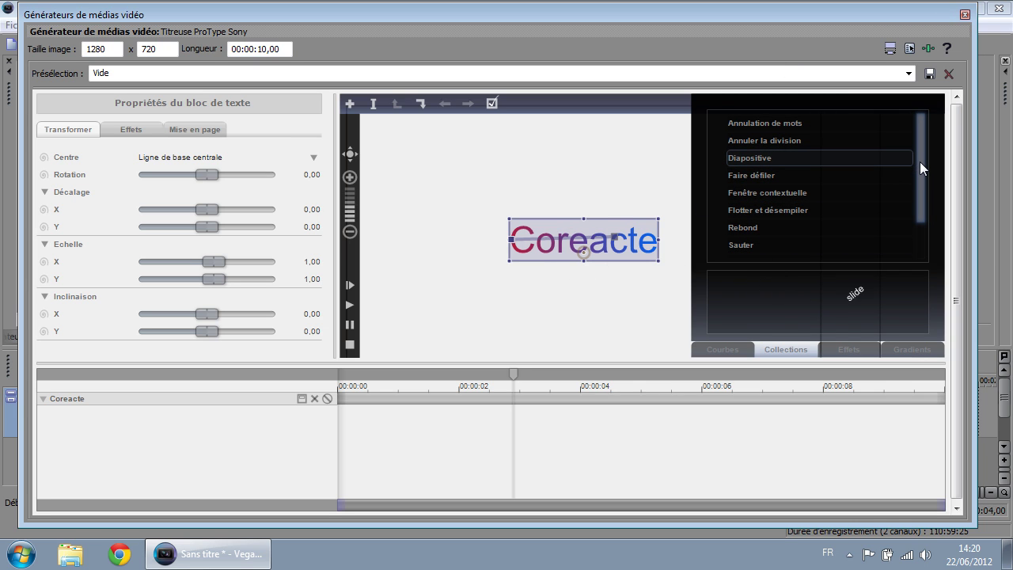
mouse_move(919, 164)
mouse_down()
mouse_move(919, 215)
mouse_move(917, 155)
mouse_up()
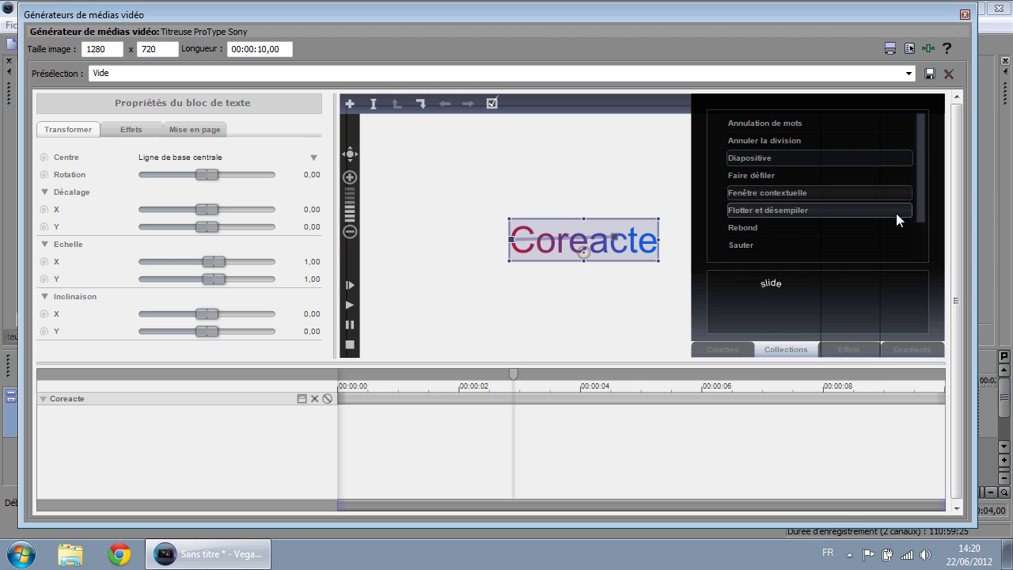